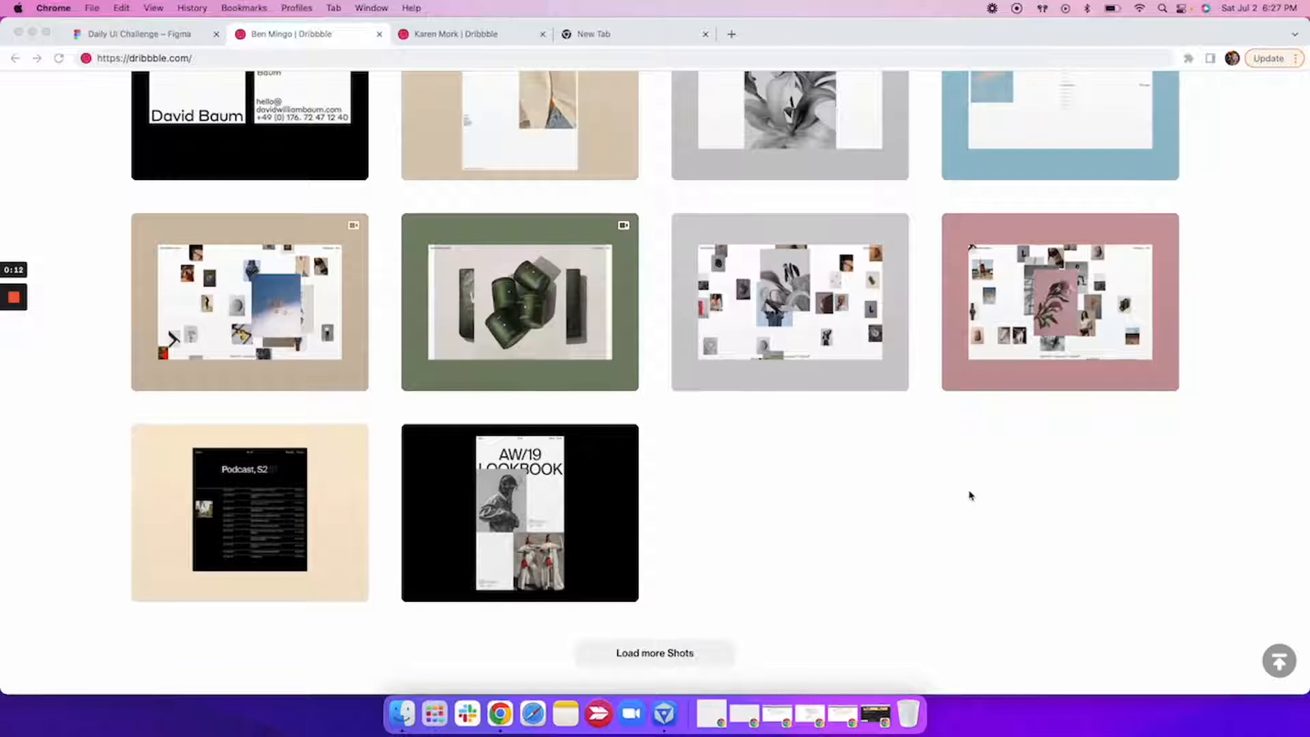
# Switch to the second Dribbble profile and look through its posted UI mockup shots.
pyautogui.click(477, 40)
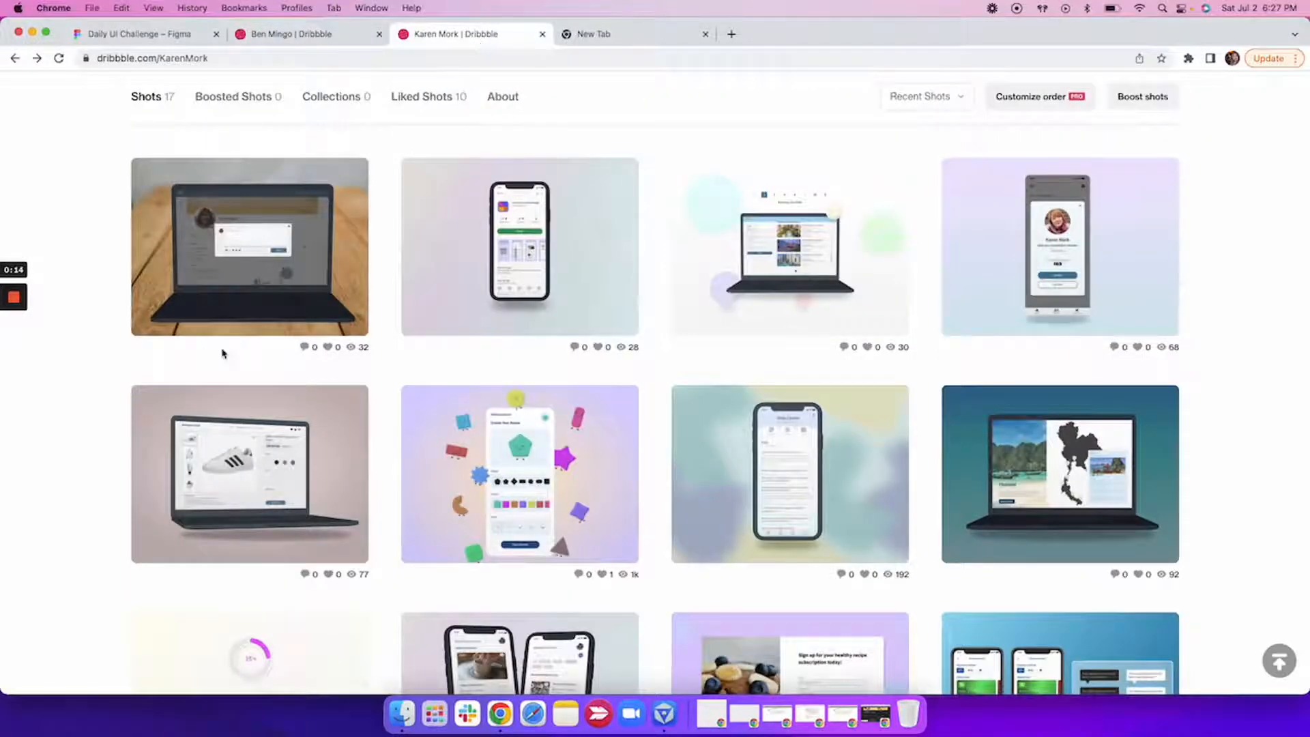
pyautogui.scroll(3, 96, 428)
pyautogui.scroll(-3, 96, 429)
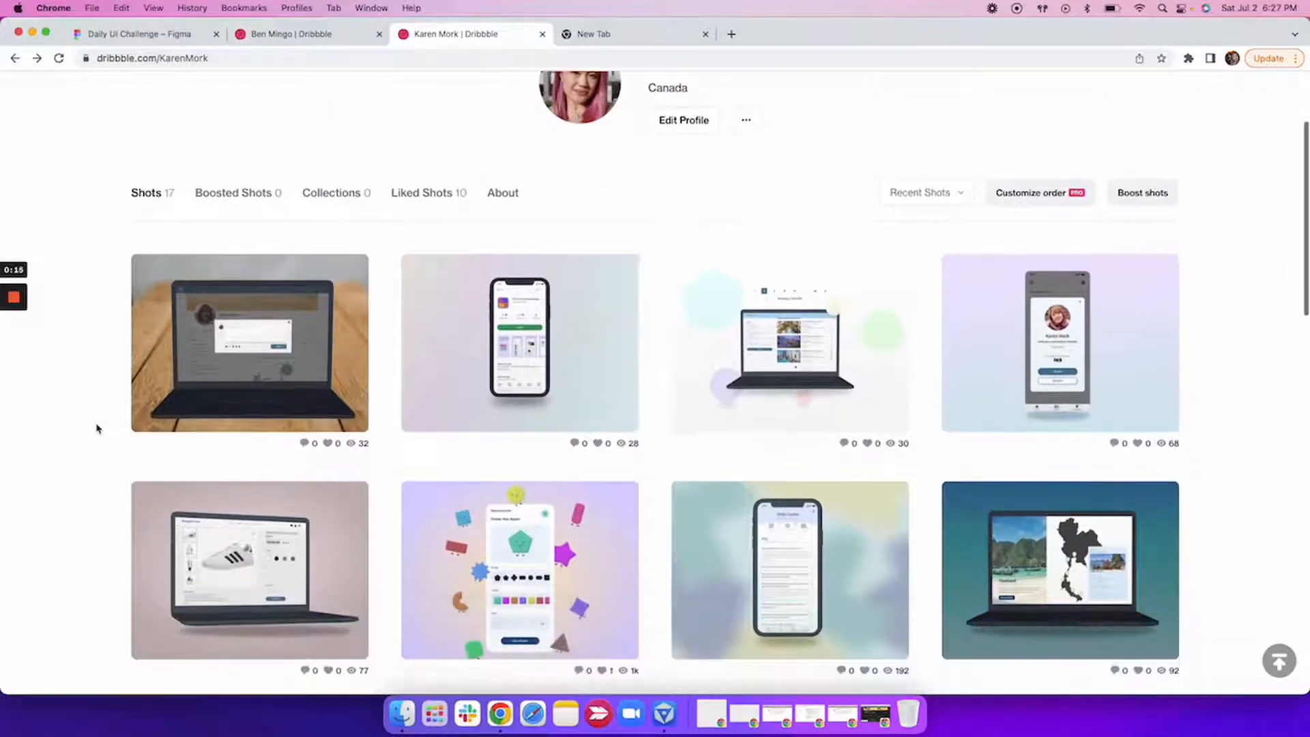
pyautogui.scroll(-3, 96, 428)
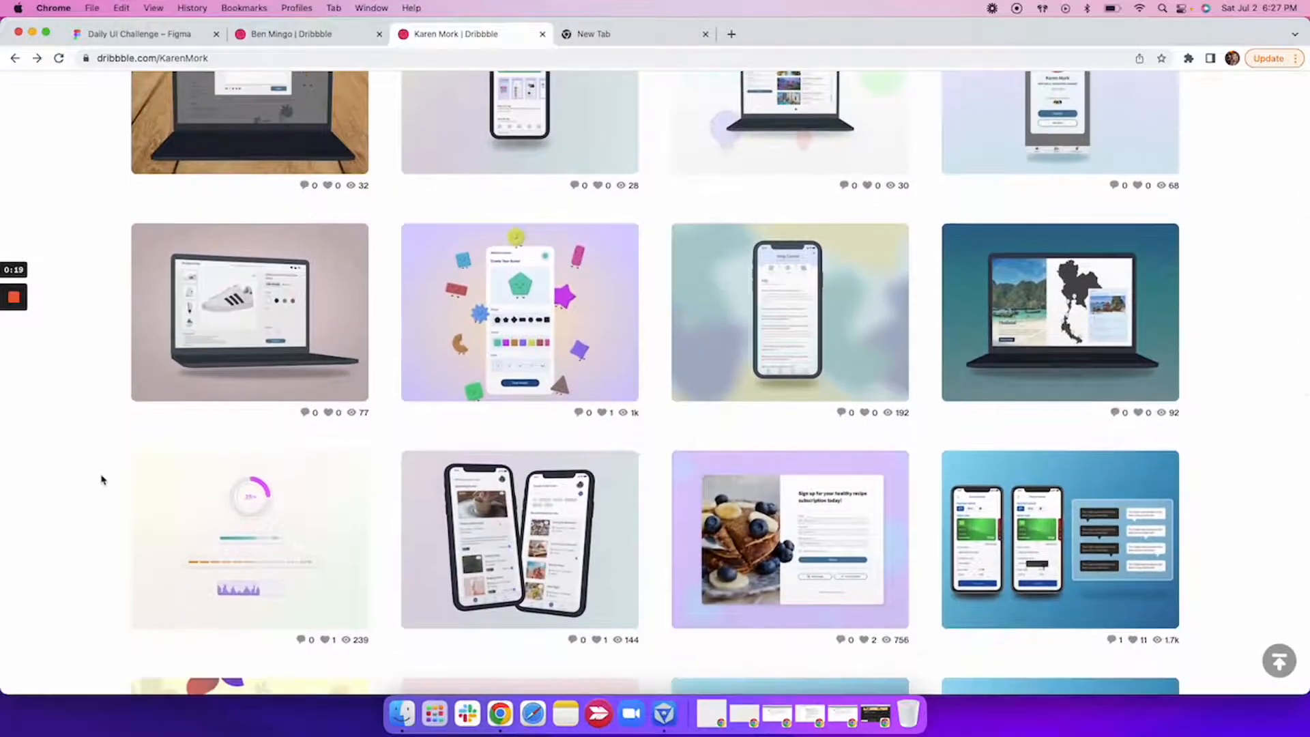
pyautogui.scroll(-1, 100, 477)
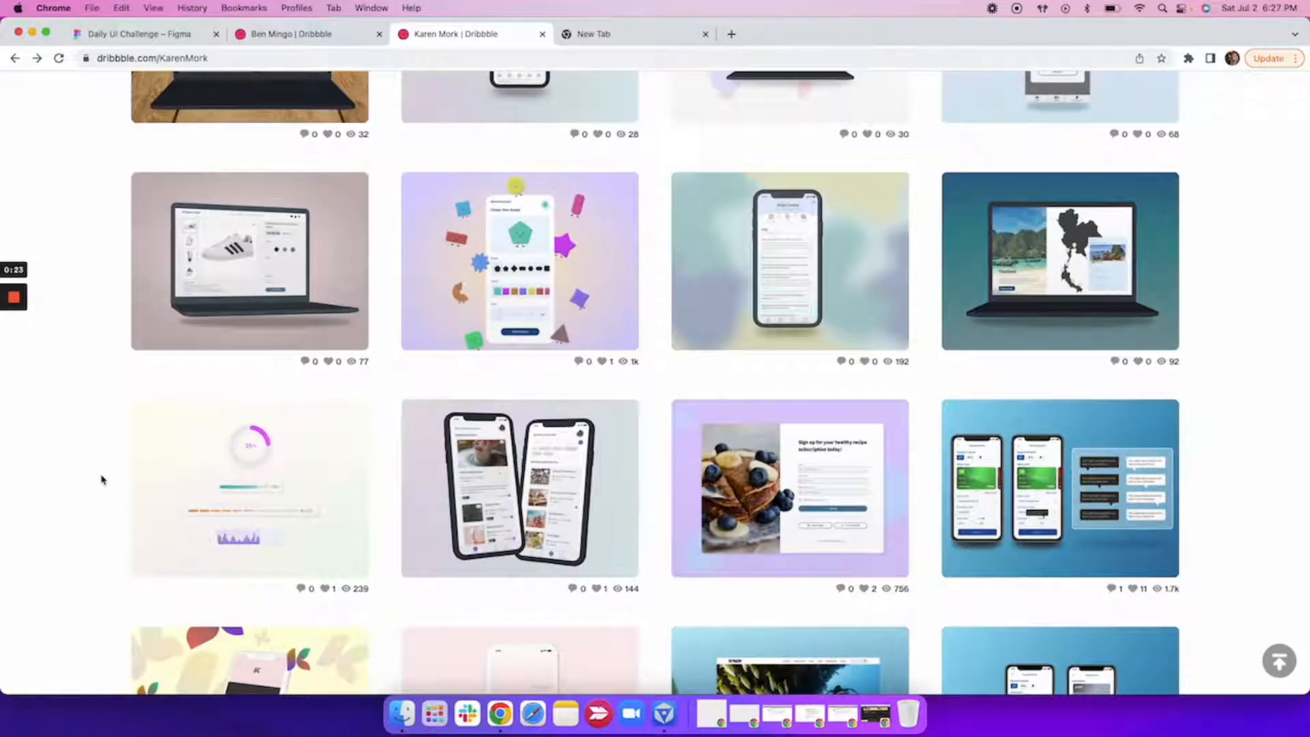
pyautogui.scroll(-2, 520, 478)
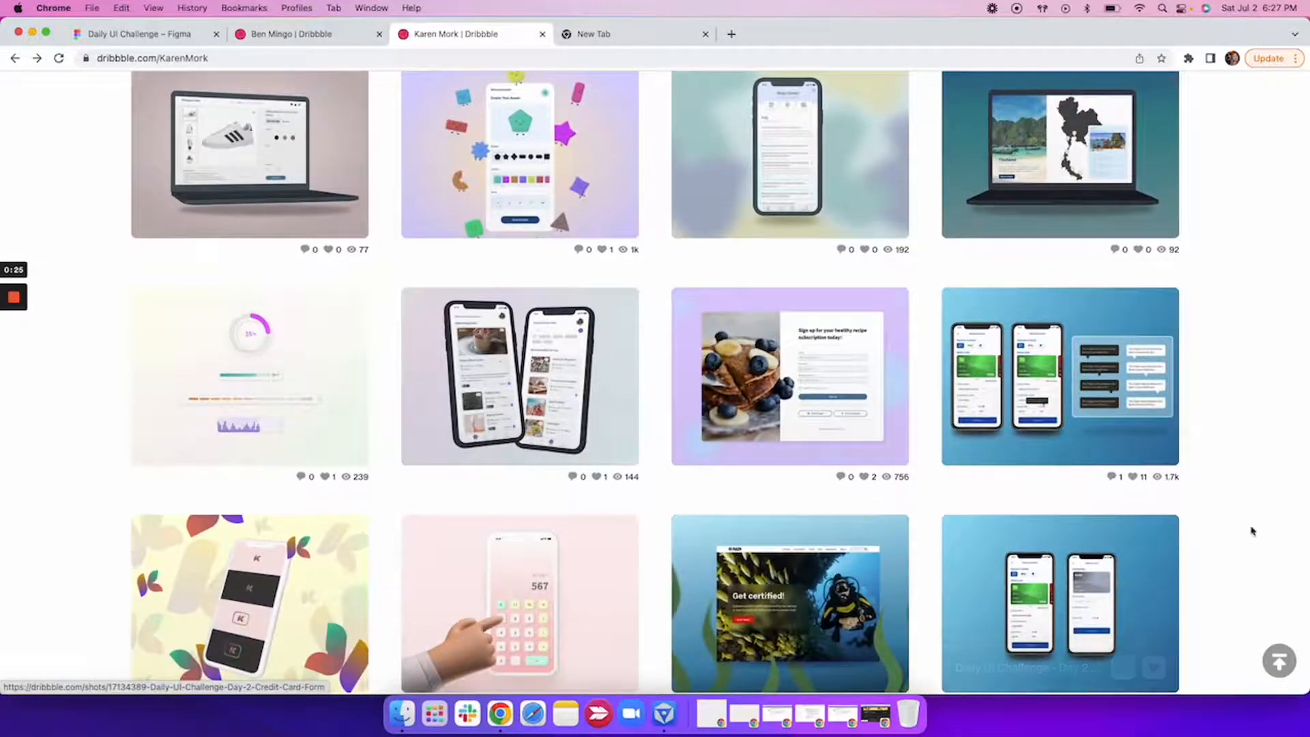
pyautogui.scroll(-1, 1241, 539)
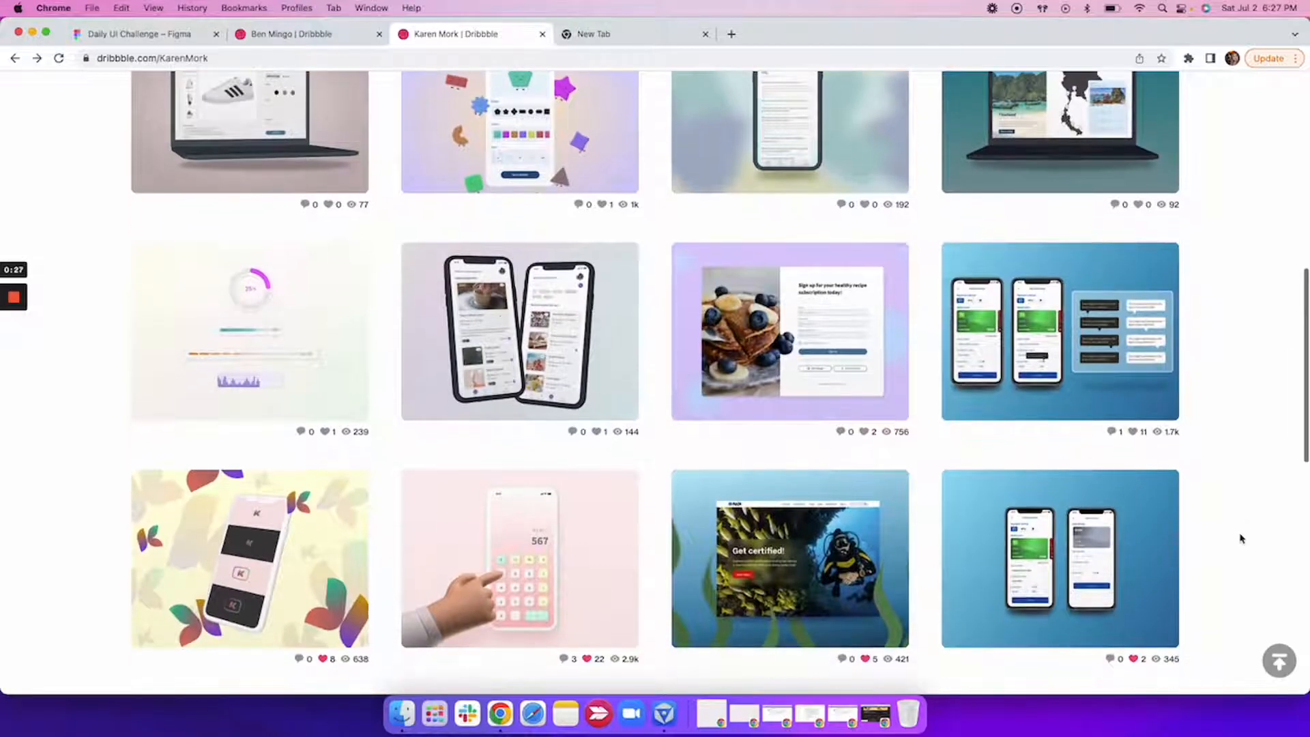
pyautogui.scroll(-3, 1240, 538)
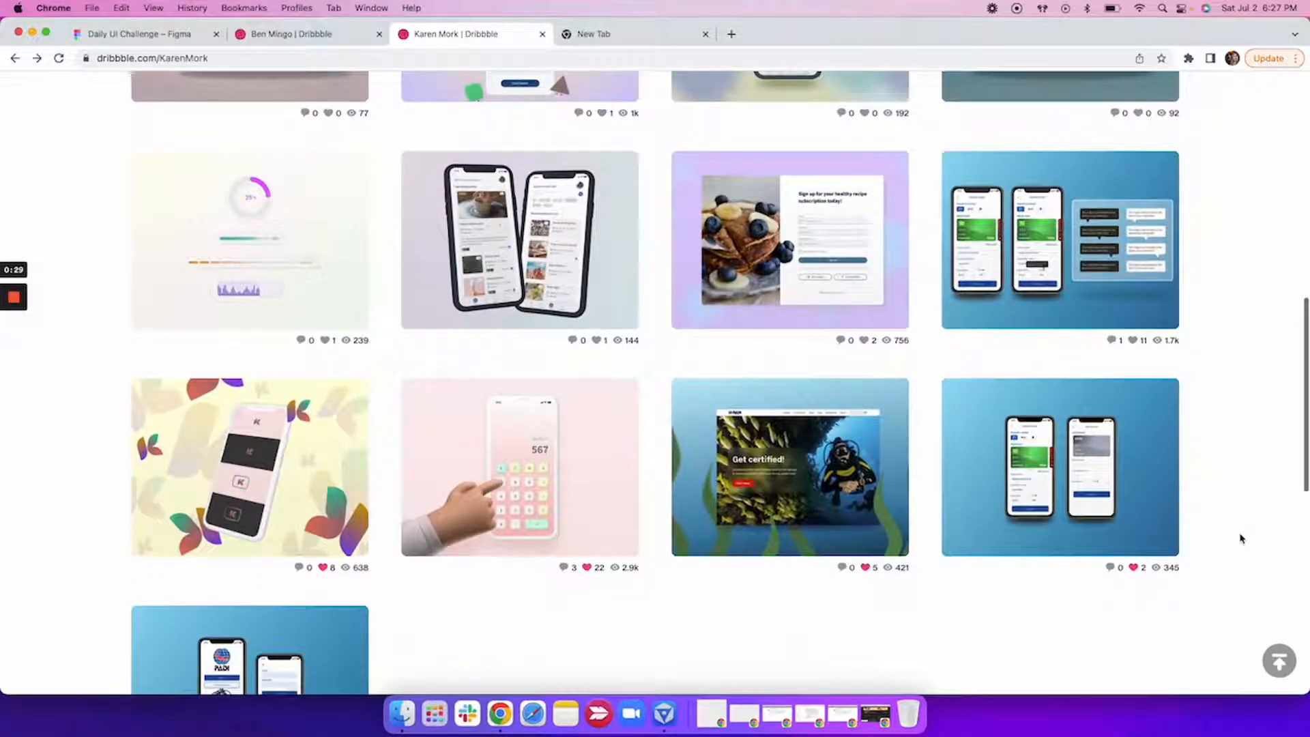
pyautogui.scroll(1, 1241, 536)
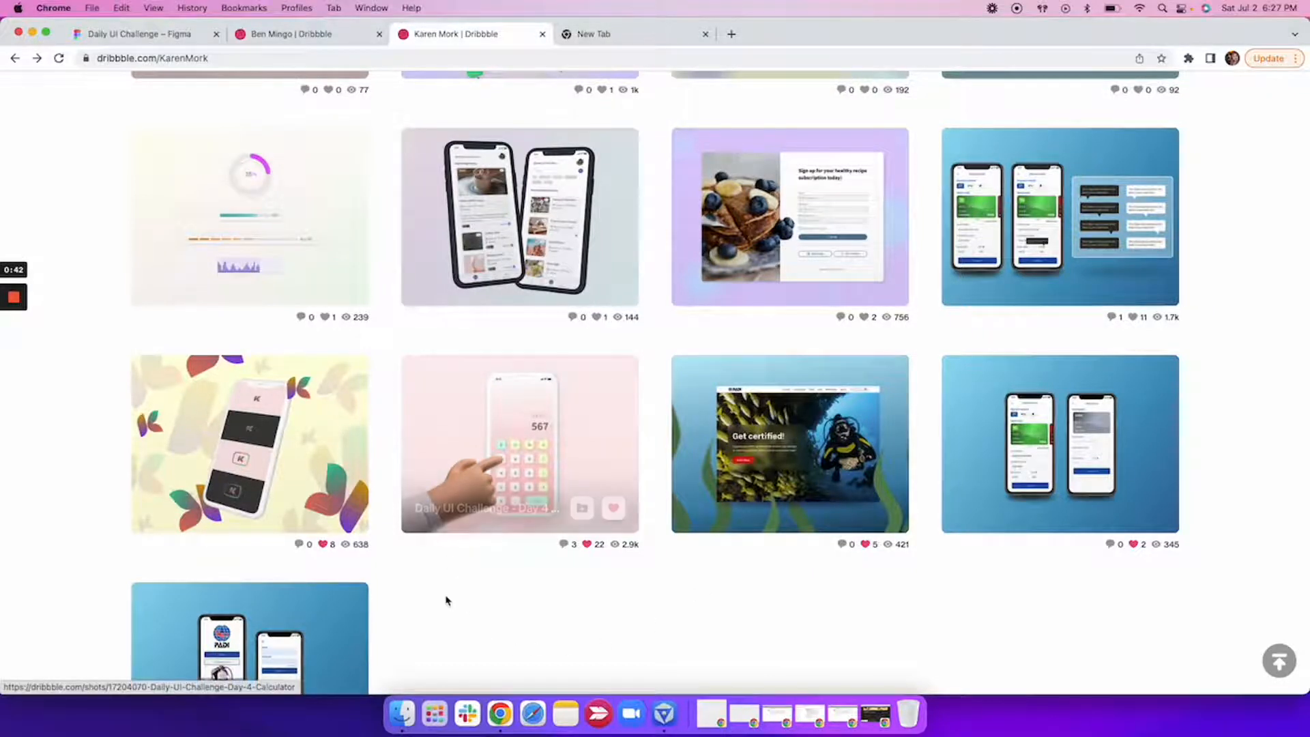
pyautogui.scroll(4, 446, 600)
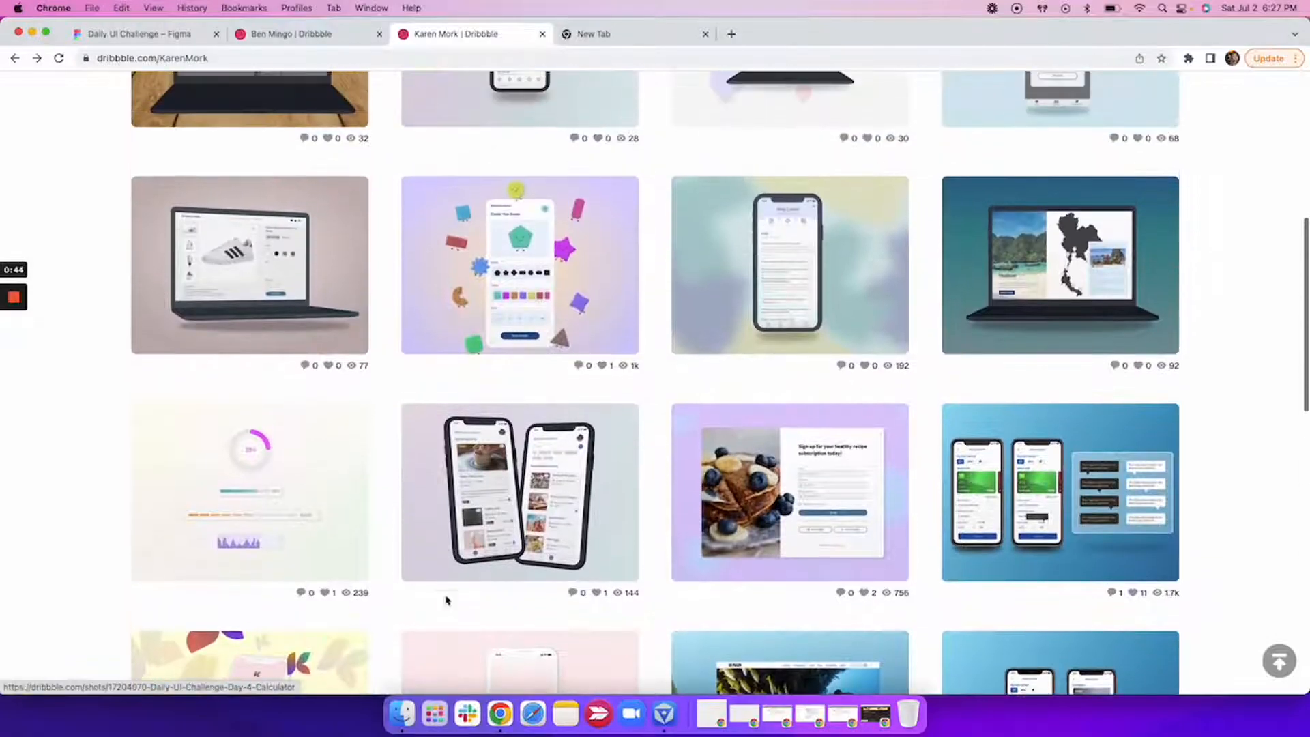
pyautogui.moveTo(694, 270)
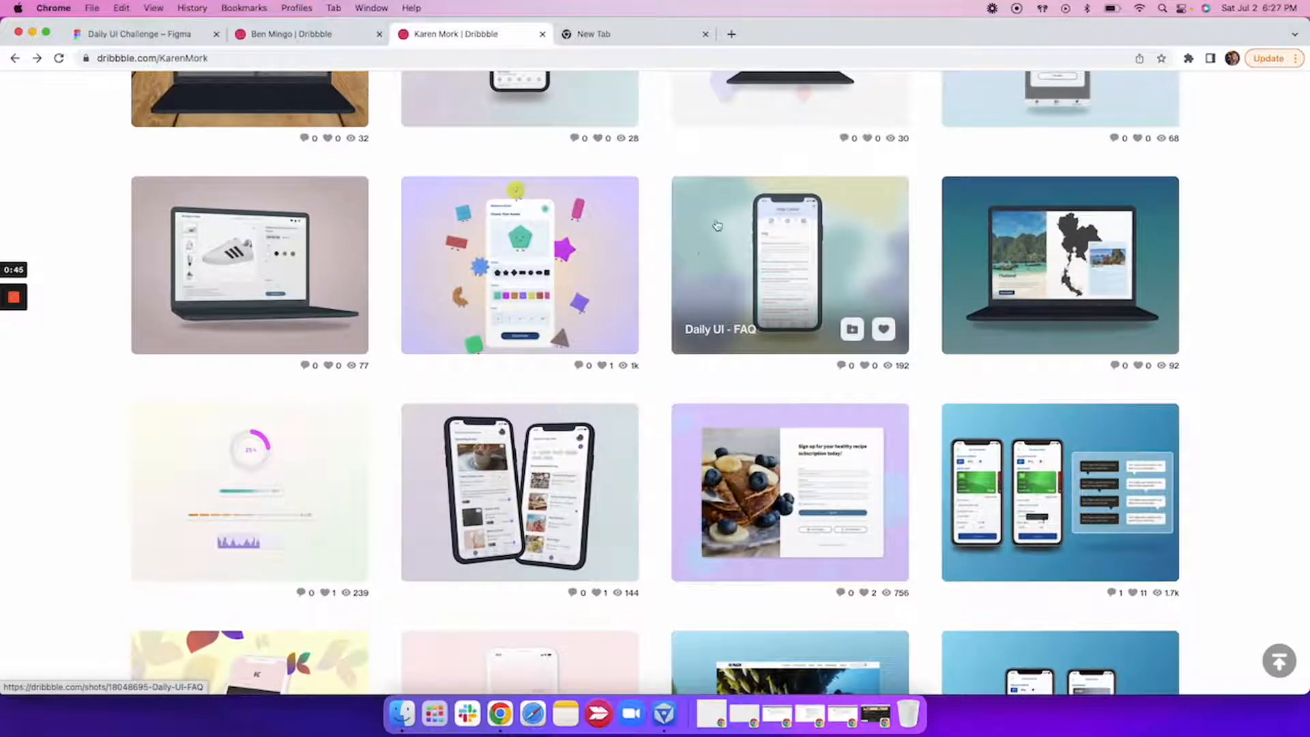
pyautogui.scroll(1, 713, 226)
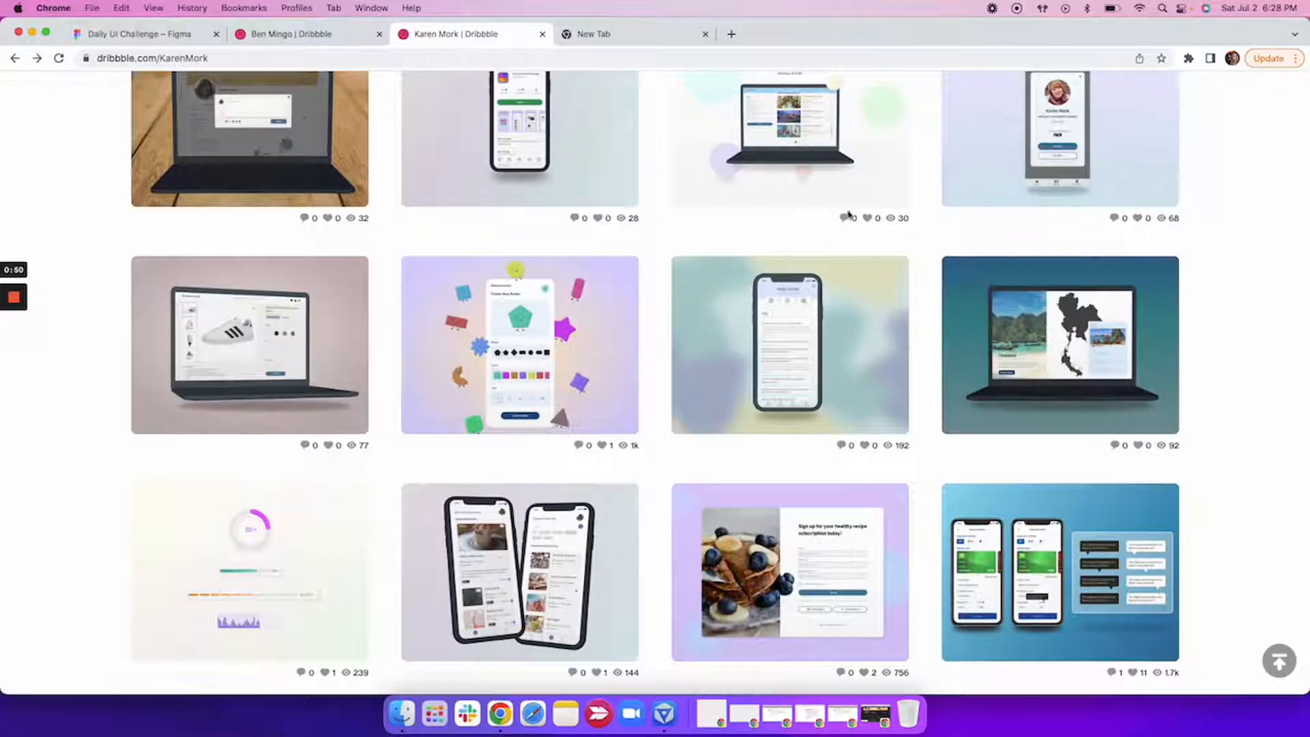
pyautogui.scroll(1, 848, 215)
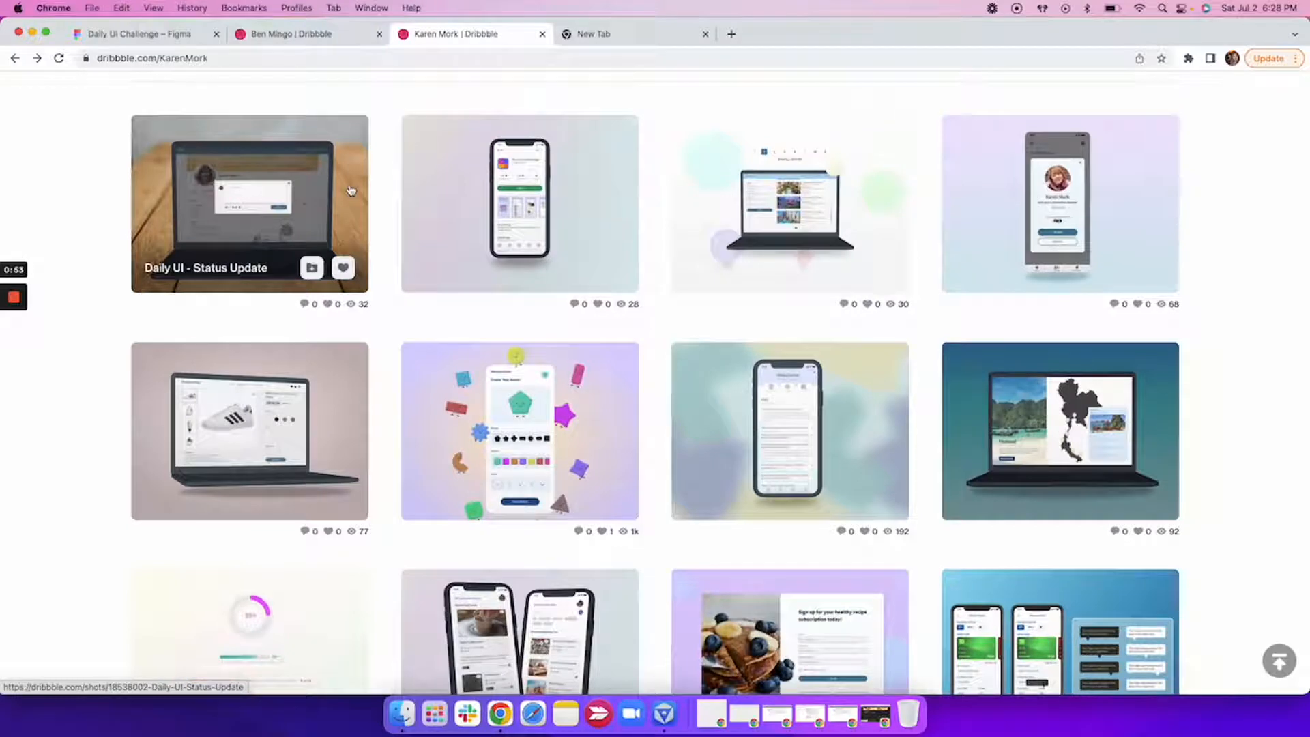
# Switch to the Daily UI Challenge file in Figma and examine the mockup frames, including the two tilted phones in Frame 4228.
pyautogui.click(168, 36)
pyautogui.click(512, 346)
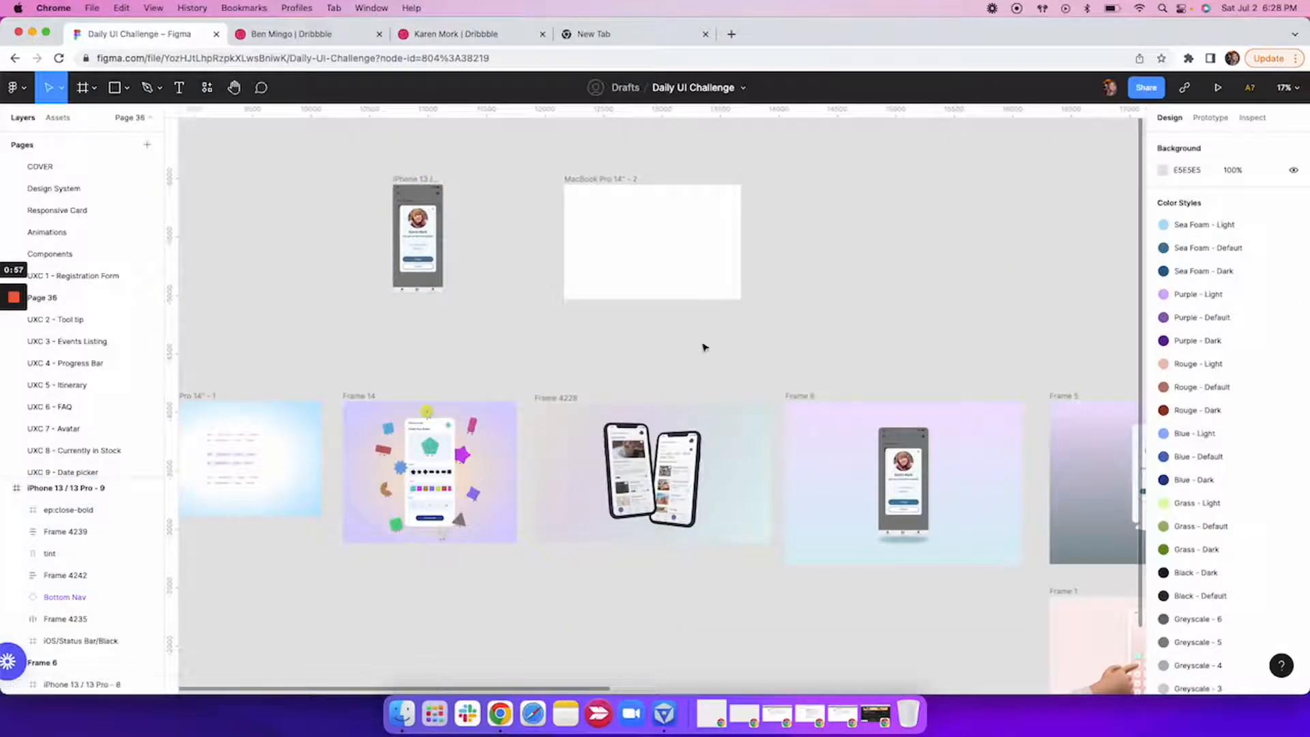
pyautogui.hscroll(2, 702, 345)
pyautogui.scroll(-1, 702, 346)
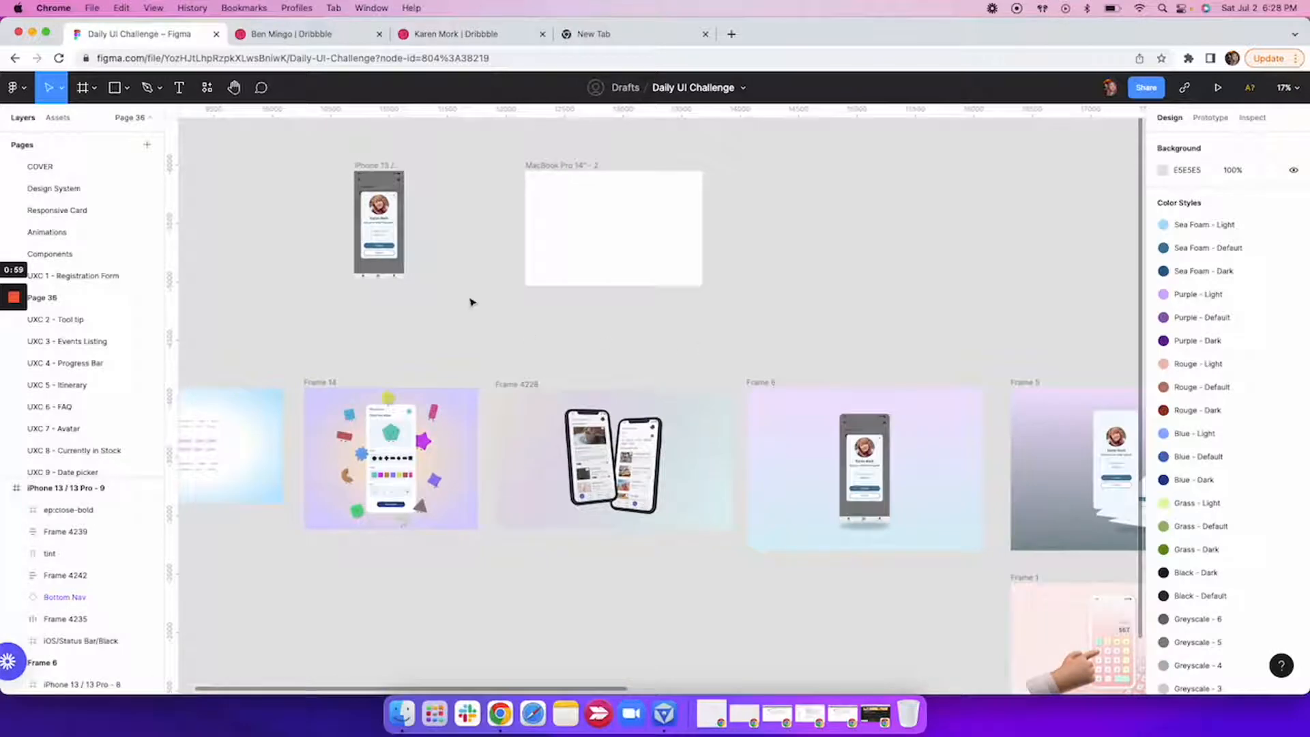
pyautogui.hscroll(-1, 470, 301)
pyautogui.scroll(1, 471, 302)
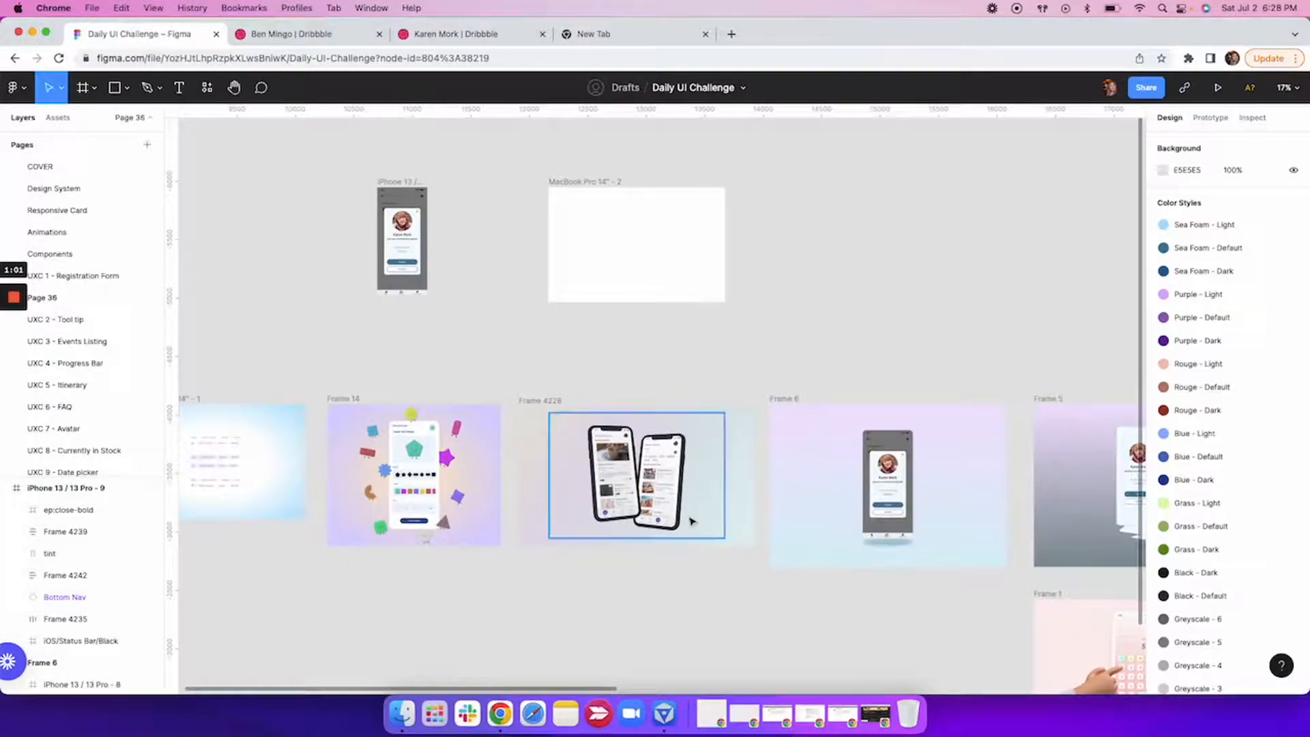
pyautogui.scroll(5, 675, 501)
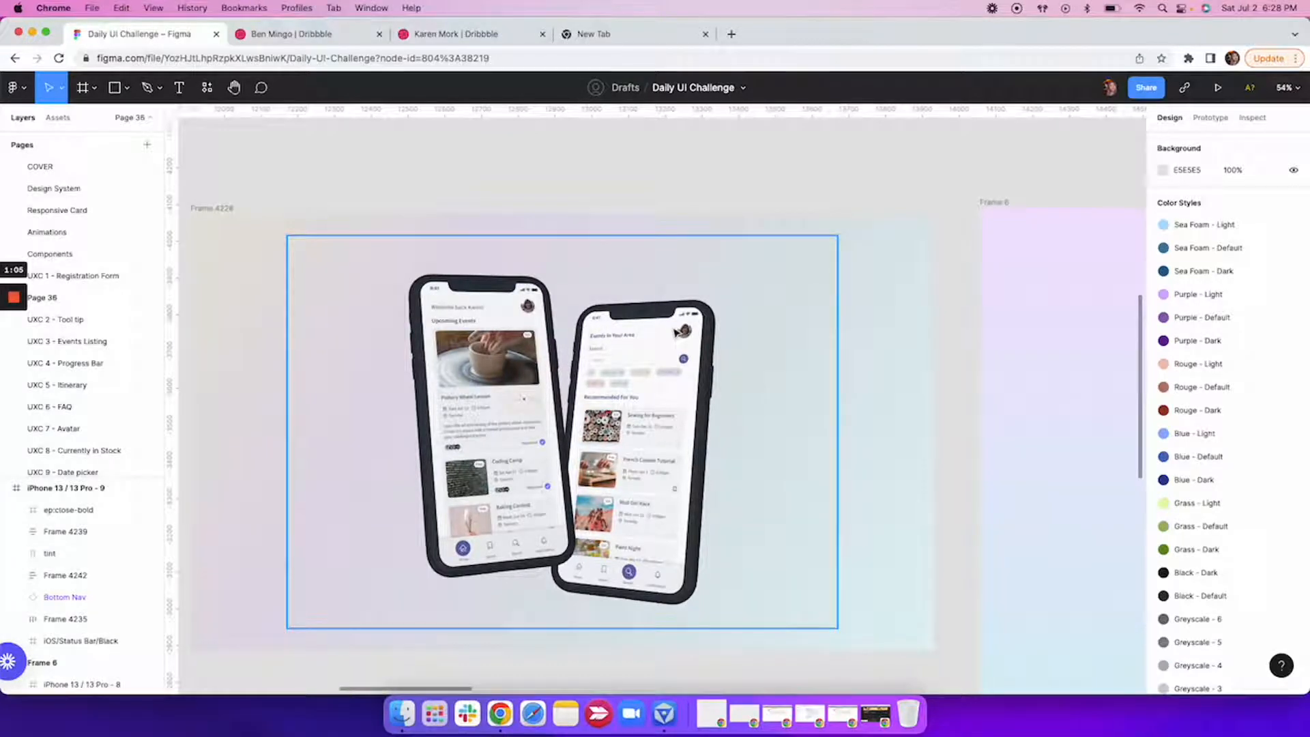
# Review the recently used plugins and the option for finding more plugins.
pyautogui.rightClick(757, 175)
pyautogui.moveTo(784, 287)
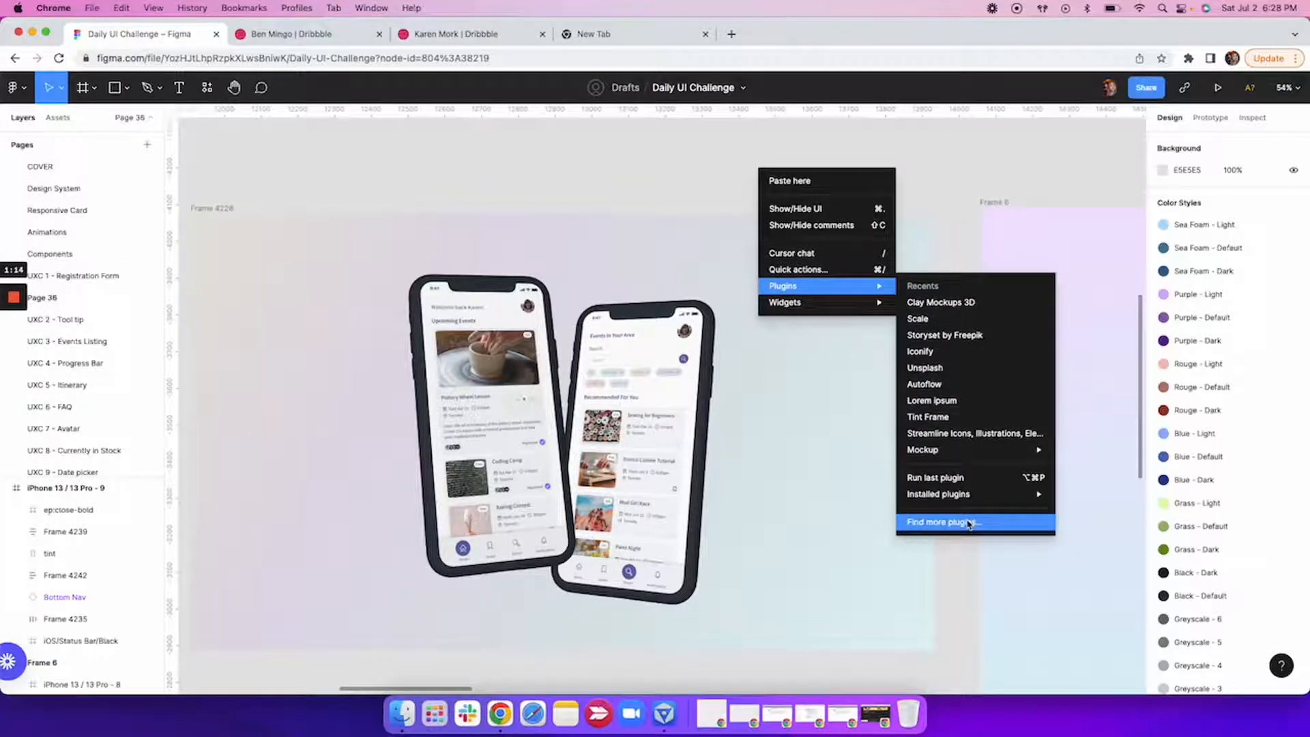
pyautogui.click(584, 192)
# Run the Clay Mockups 3D plugin on the iPhone 13 / 13 Pro - 9 frame.
pyautogui.scroll(-5, 584, 192)
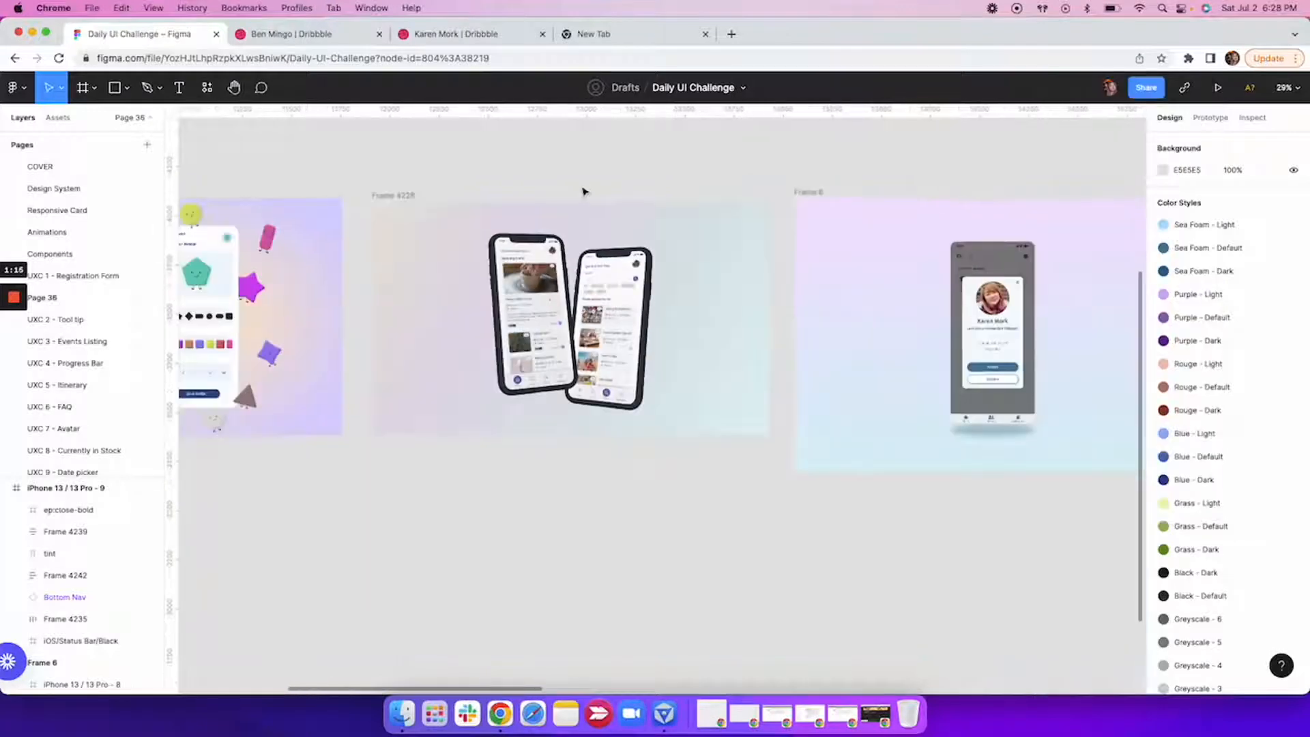
pyautogui.scroll(5, 584, 192)
pyautogui.hscroll(-2, 584, 192)
pyautogui.scroll(2, 583, 192)
pyautogui.hscroll(-2, 583, 191)
pyautogui.click(381, 261)
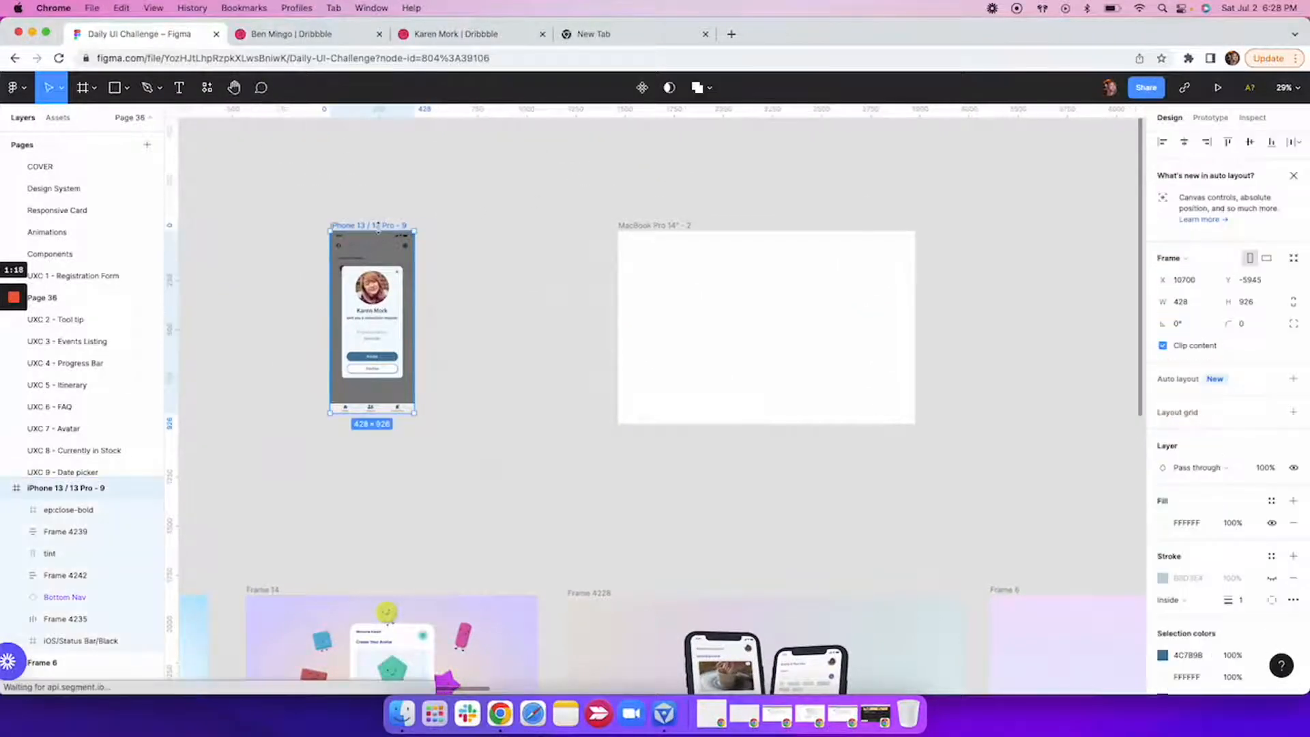
pyautogui.rightClick(381, 261)
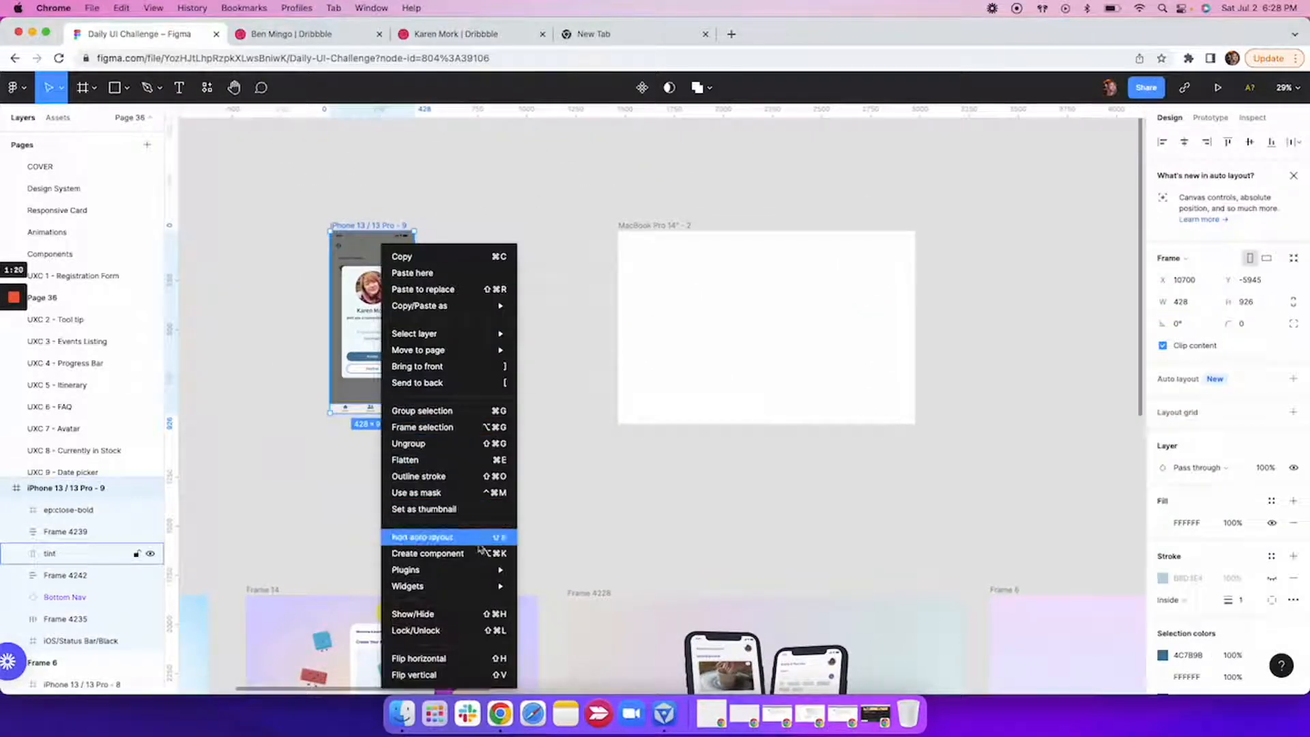
pyautogui.moveTo(490, 568)
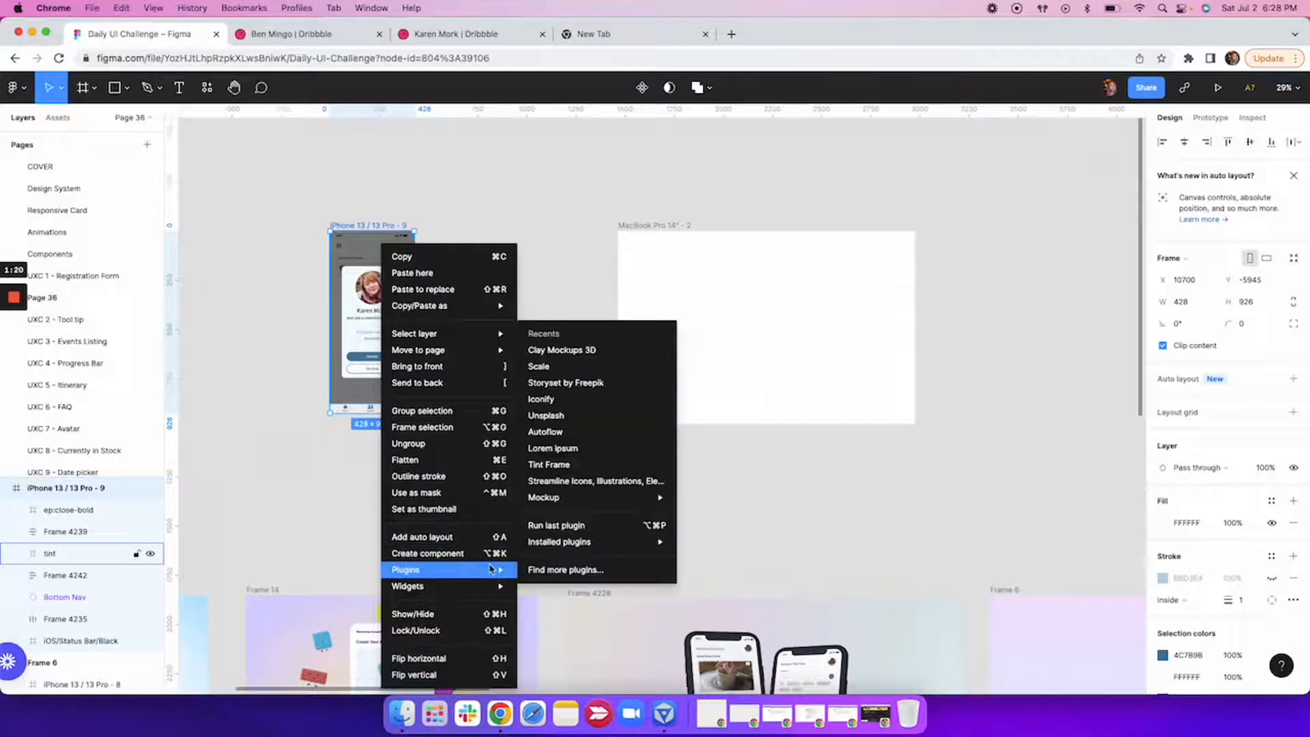
pyautogui.click(566, 351)
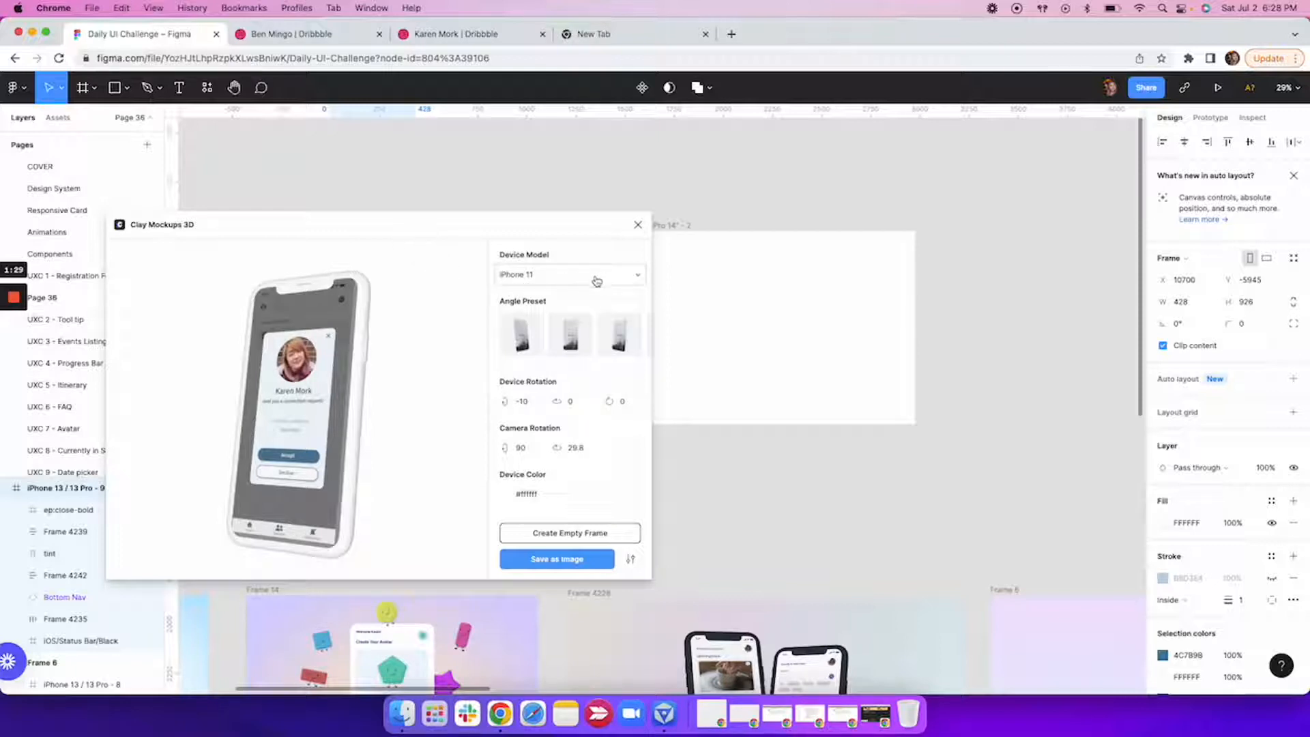
# Try the Front Left angle preset, look over the device colors and models, and close the plugin without saving an image.
pyautogui.click(518, 340)
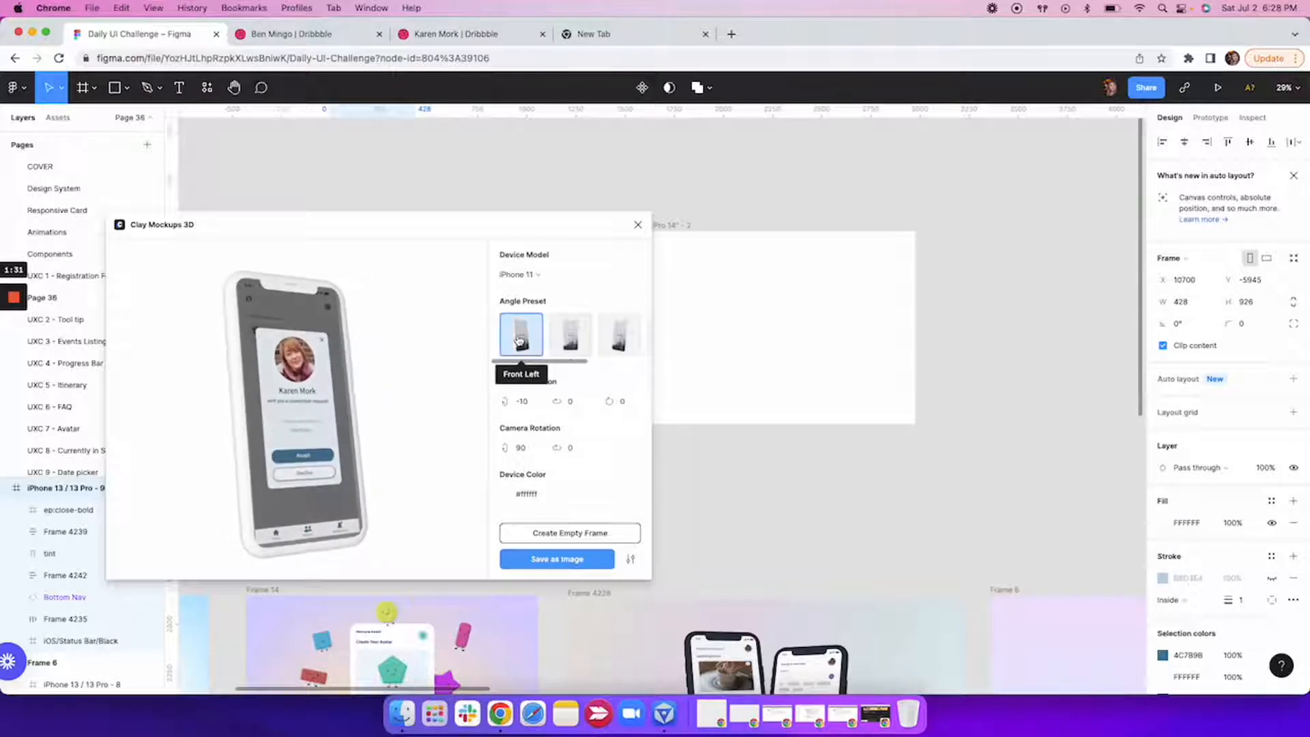
pyautogui.click(509, 497)
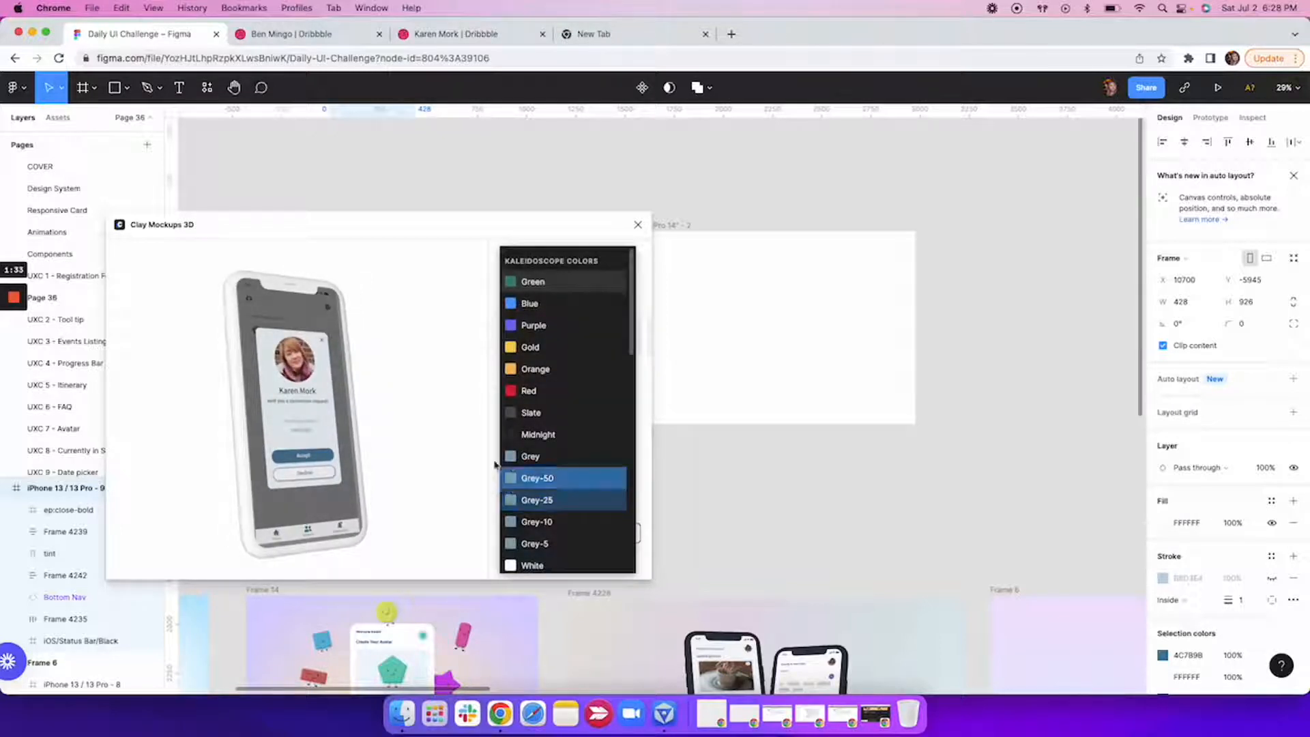
pyautogui.click(492, 235)
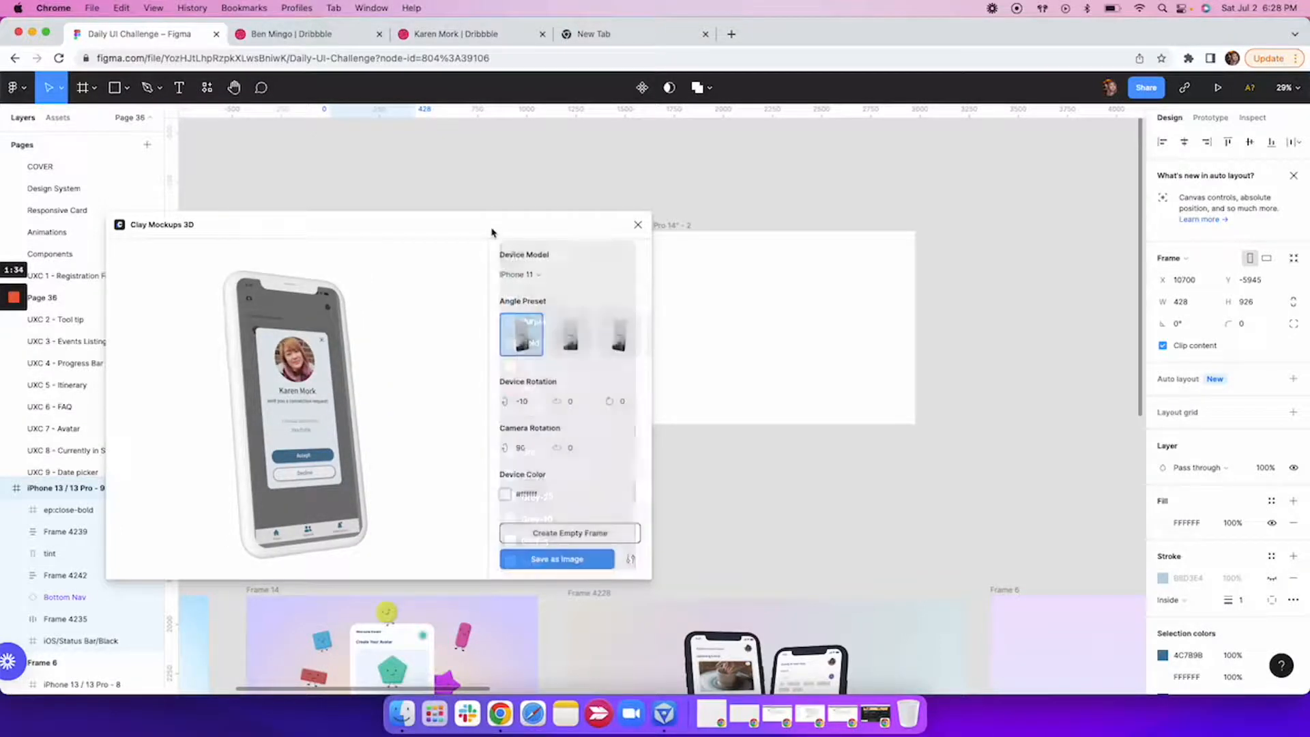
pyautogui.click(537, 275)
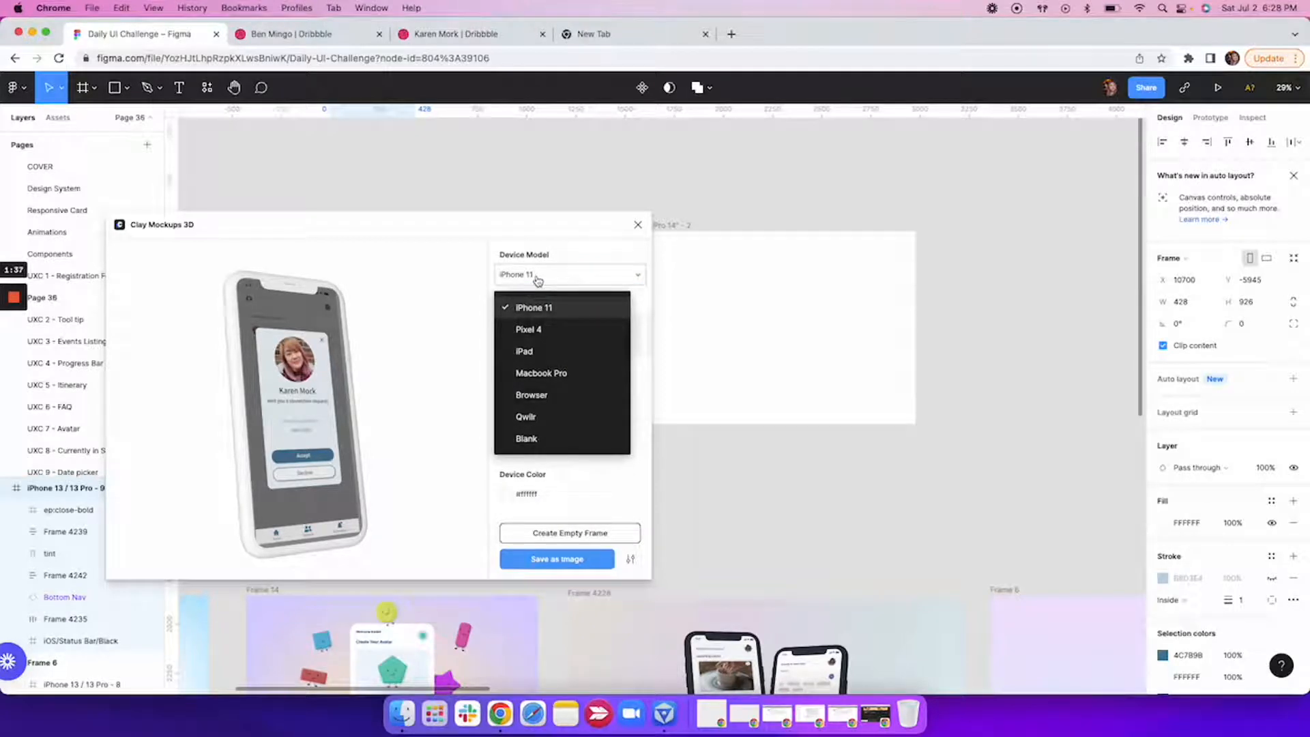
pyautogui.click(592, 225)
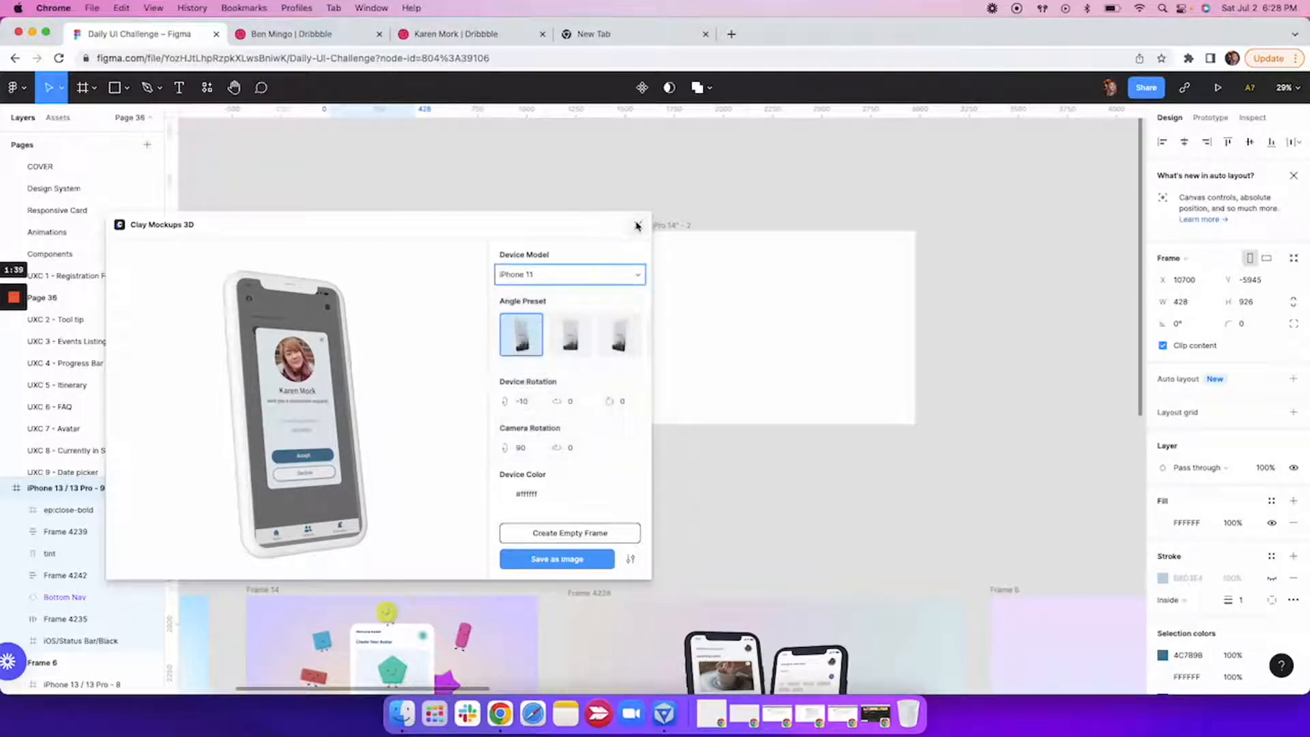
pyautogui.click(637, 224)
pyautogui.click(478, 208)
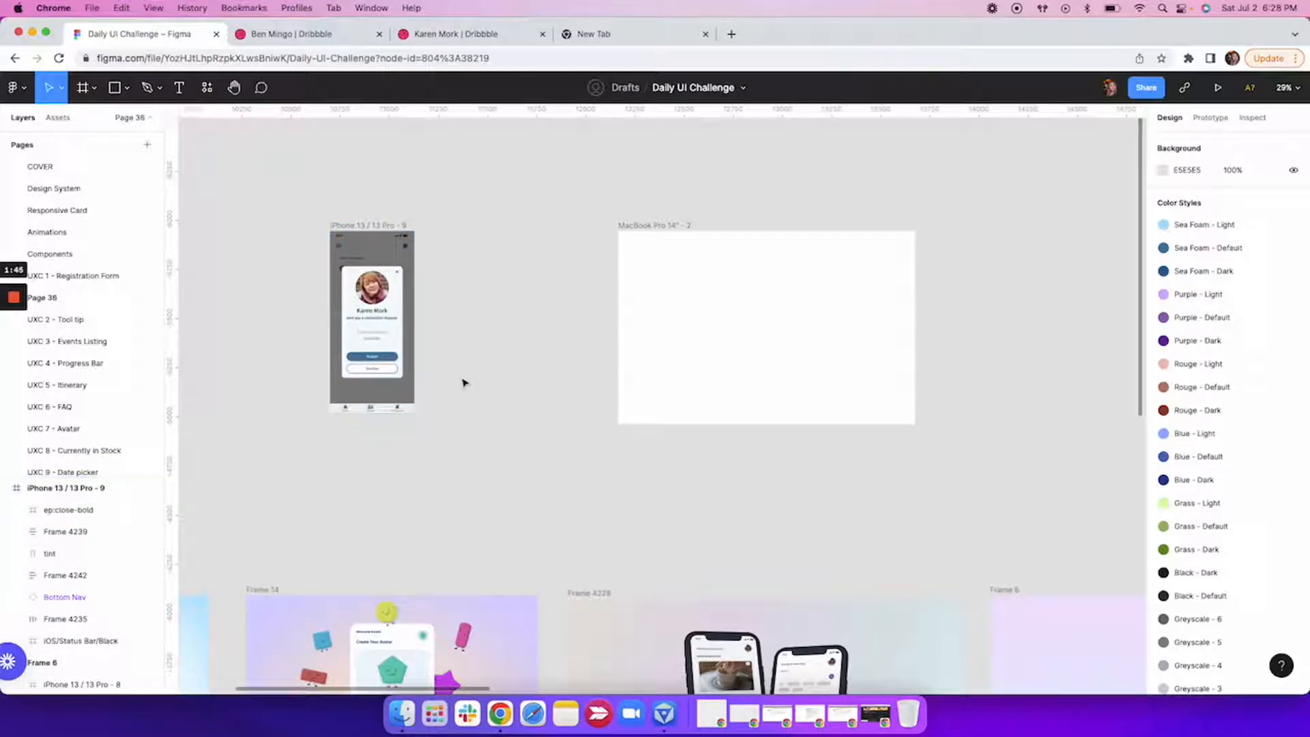
# Examine the phone mockup in Frame 6, including its rounded corners, blurred shadow and gradient background.
pyautogui.hscroll(10, 498, 404)
pyautogui.scroll(-5, 498, 404)
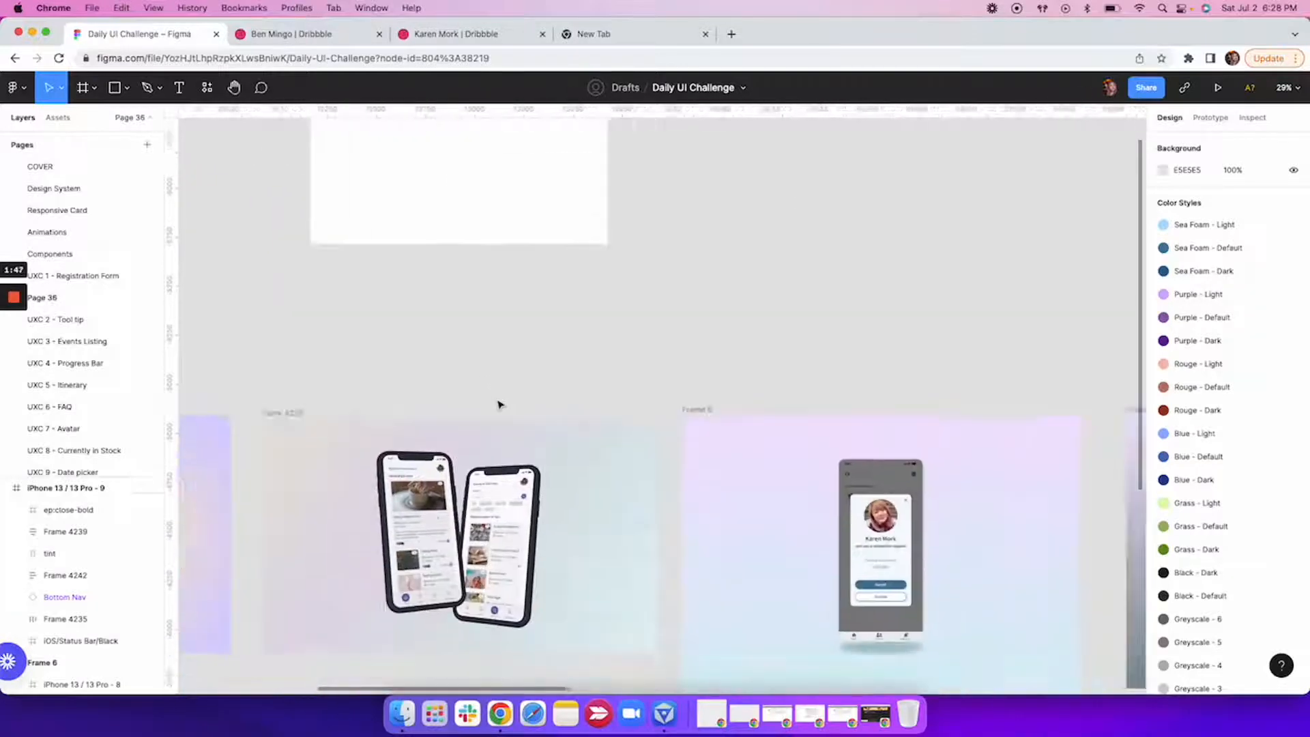
pyautogui.hscroll(1, 658, 503)
pyautogui.scroll(-1, 658, 503)
pyautogui.scroll(1, 659, 504)
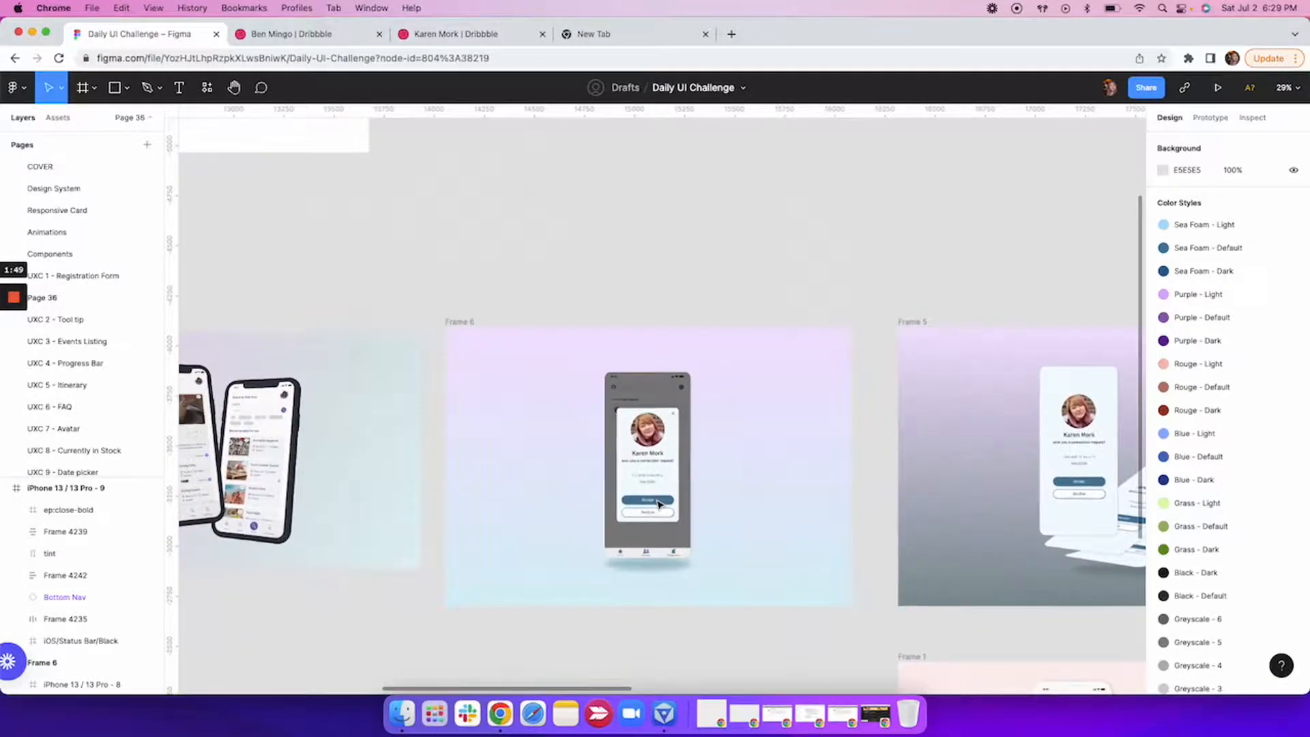
pyautogui.scroll(5, 719, 467)
pyautogui.scroll(-2, 720, 468)
pyautogui.scroll(1, 720, 467)
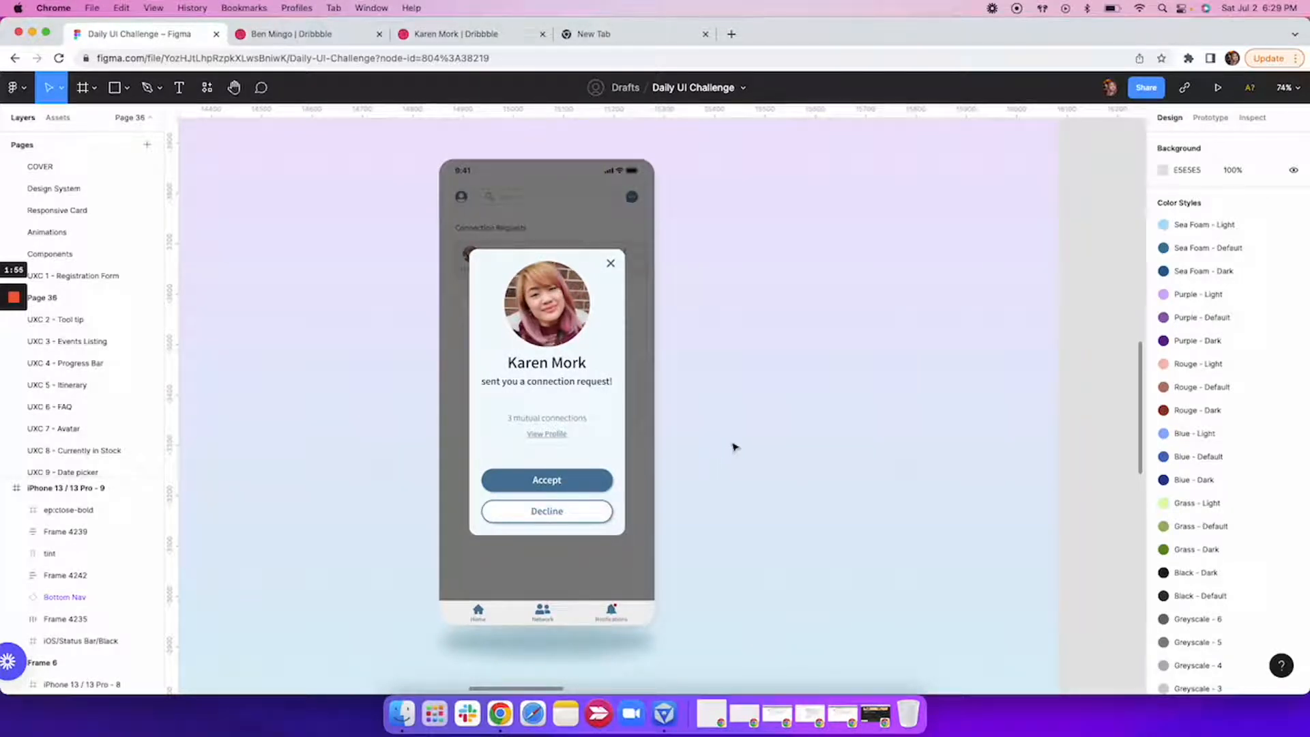
pyautogui.scroll(-5, 731, 444)
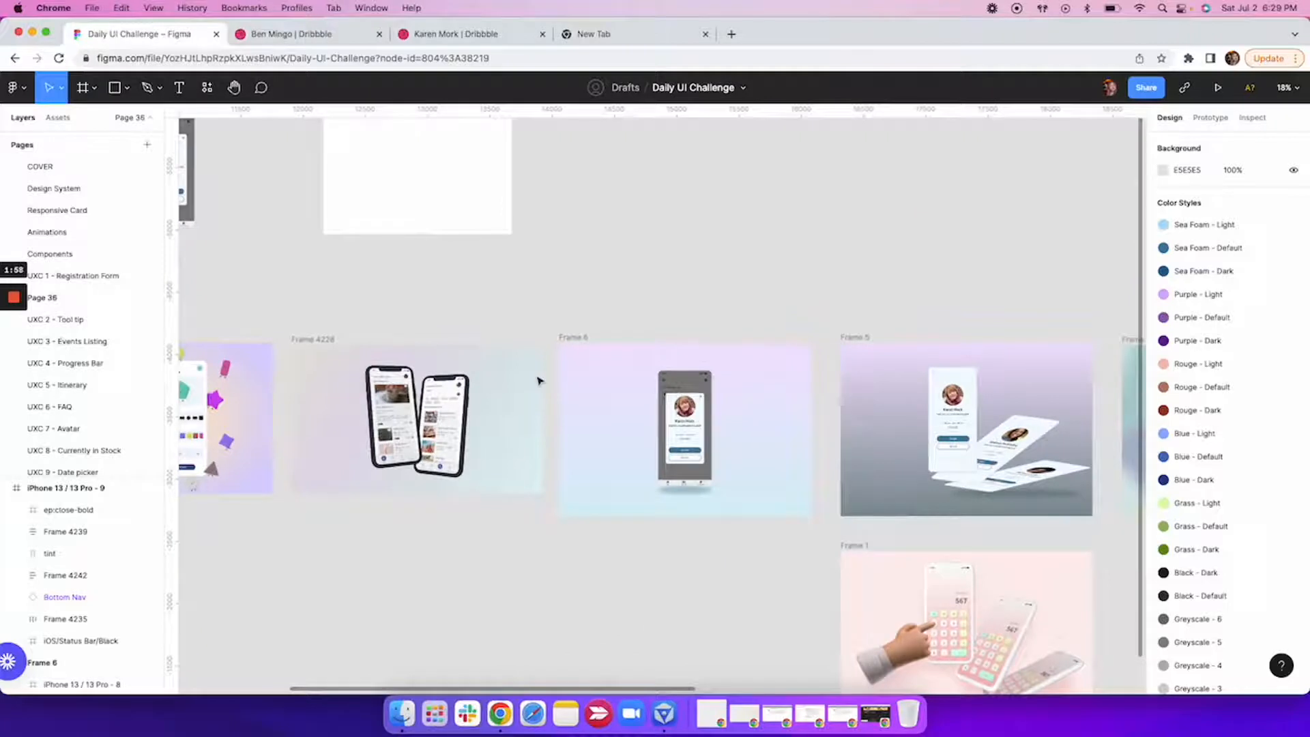
# Set the corner radius of the iPhone 13 / 13 Pro - 9 frame to 30.
pyautogui.scroll(5, 537, 380)
pyautogui.hscroll(-10, 537, 380)
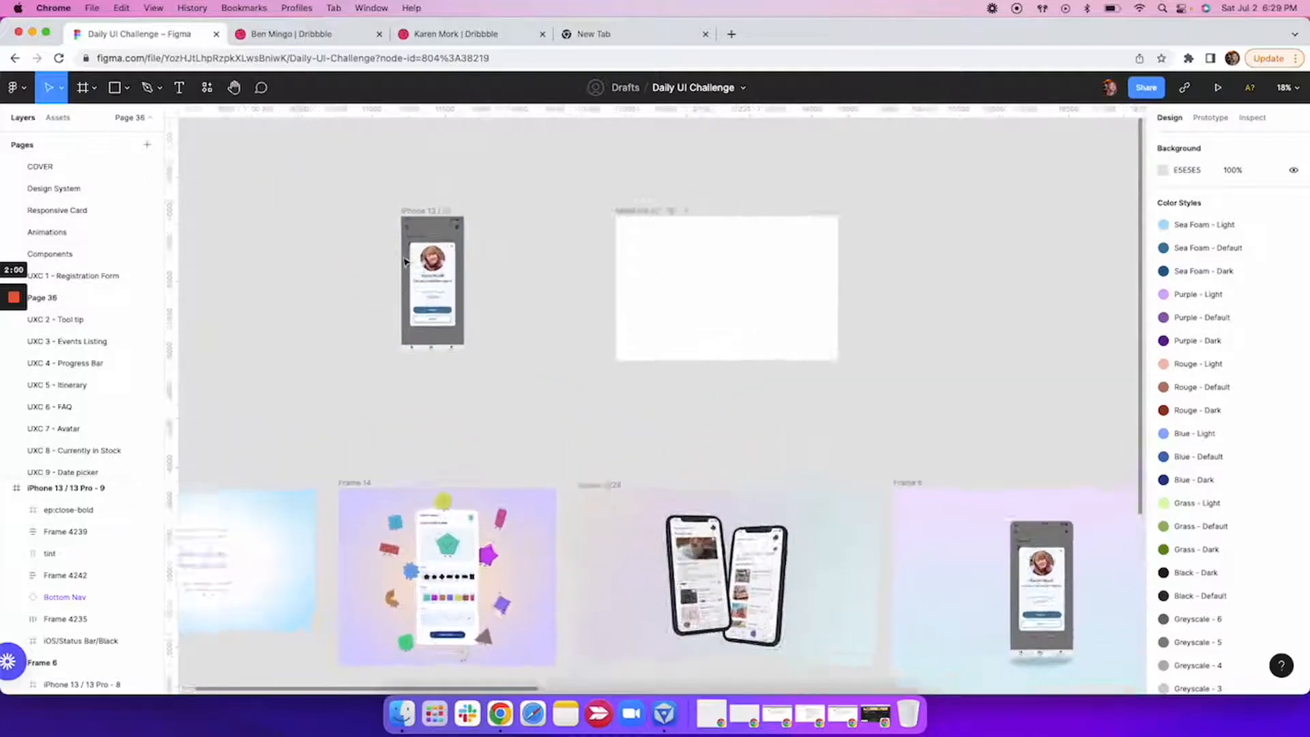
pyautogui.scroll(5, 405, 262)
pyautogui.scroll(3, 354, 257)
pyautogui.hscroll(-2, 353, 257)
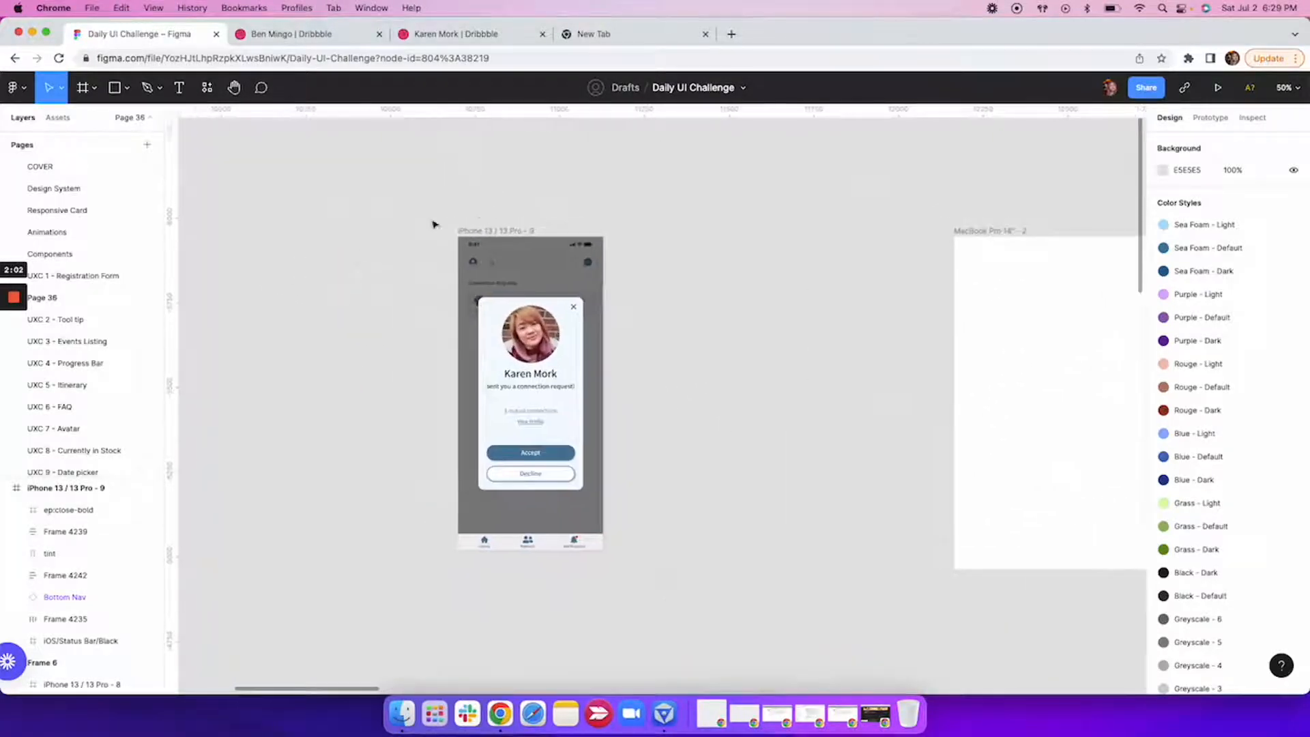
pyautogui.click(490, 231)
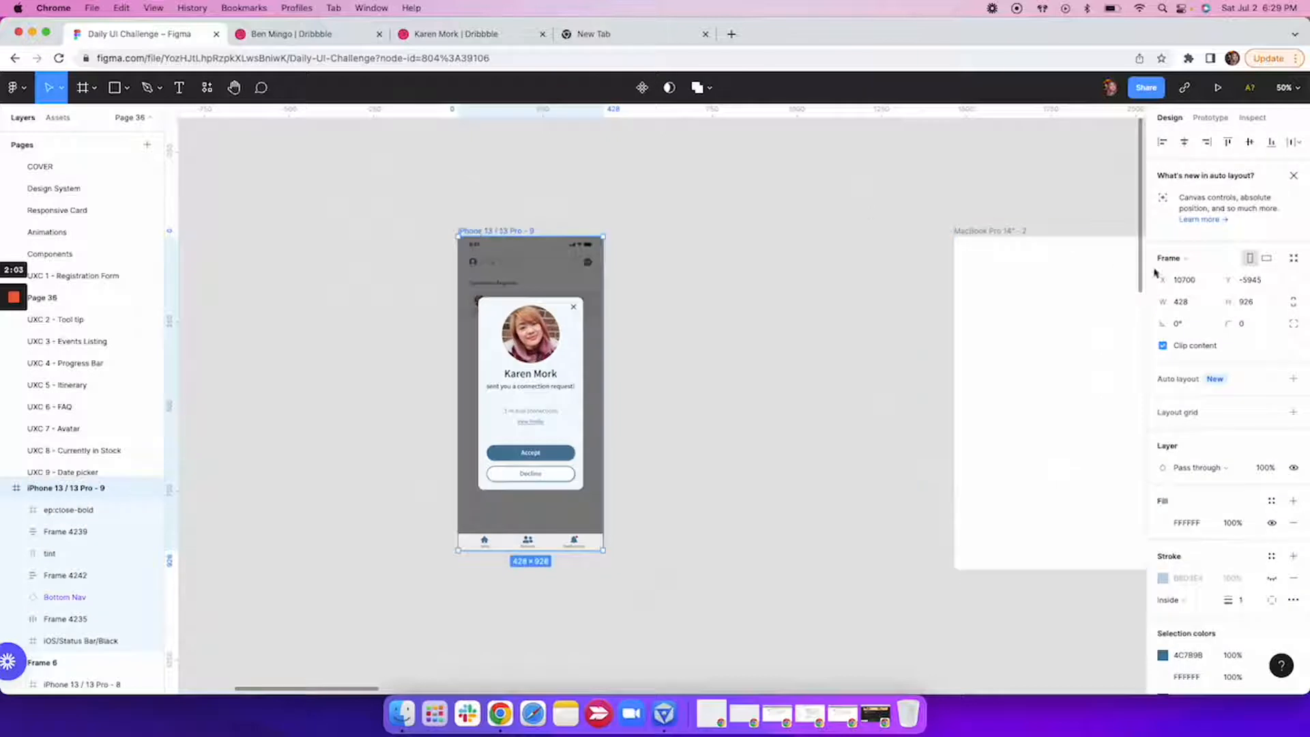
pyautogui.click(1241, 325)
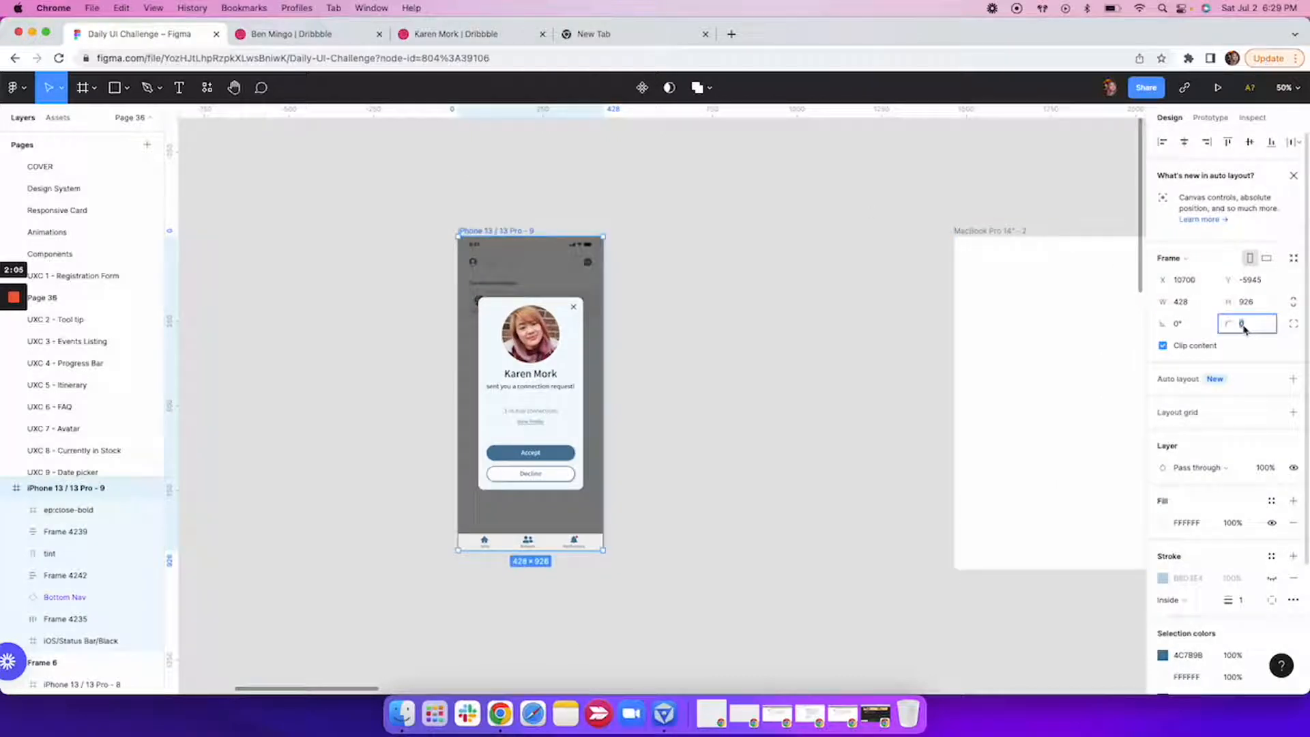
pyautogui.write('30')
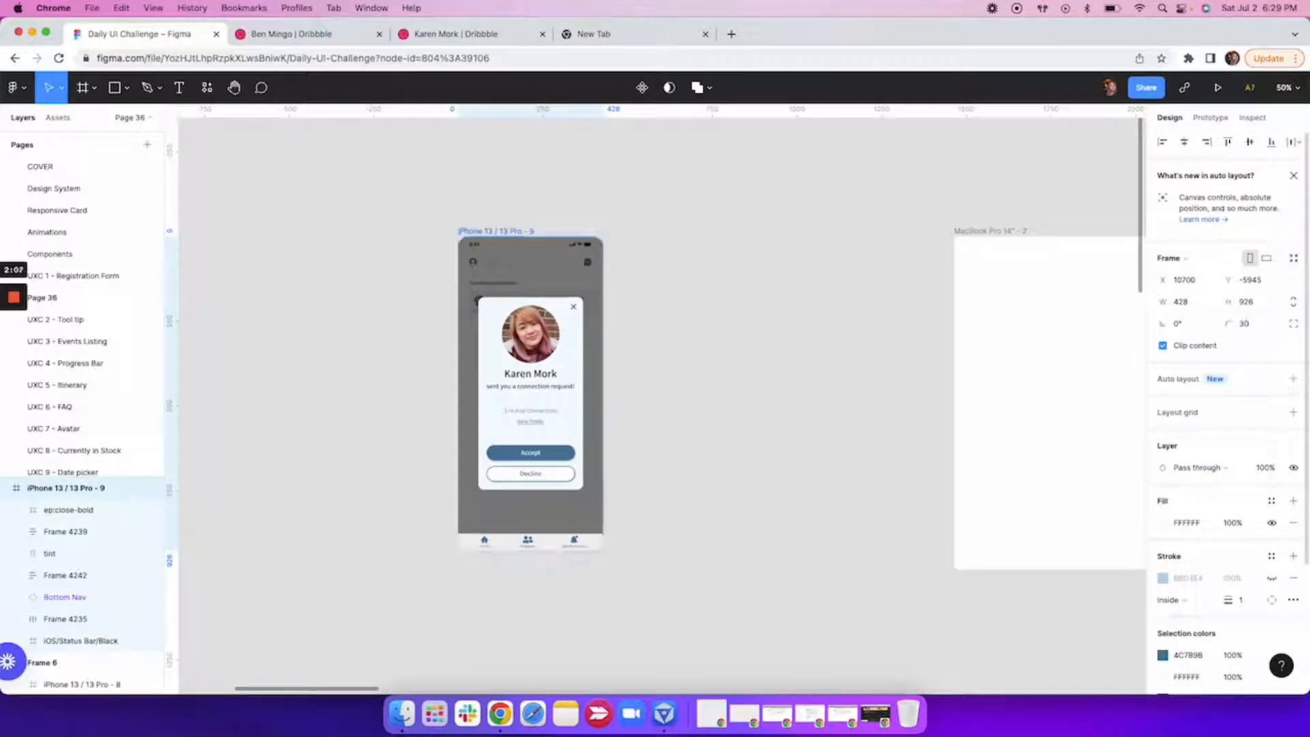
pyautogui.click(844, 399)
# Try placing the iPhone 13 / 13 Pro - 9 frame inside the MacBook Pro 14" - 2 frame.
pyautogui.hscroll(3, 831, 406)
pyautogui.click(406, 235)
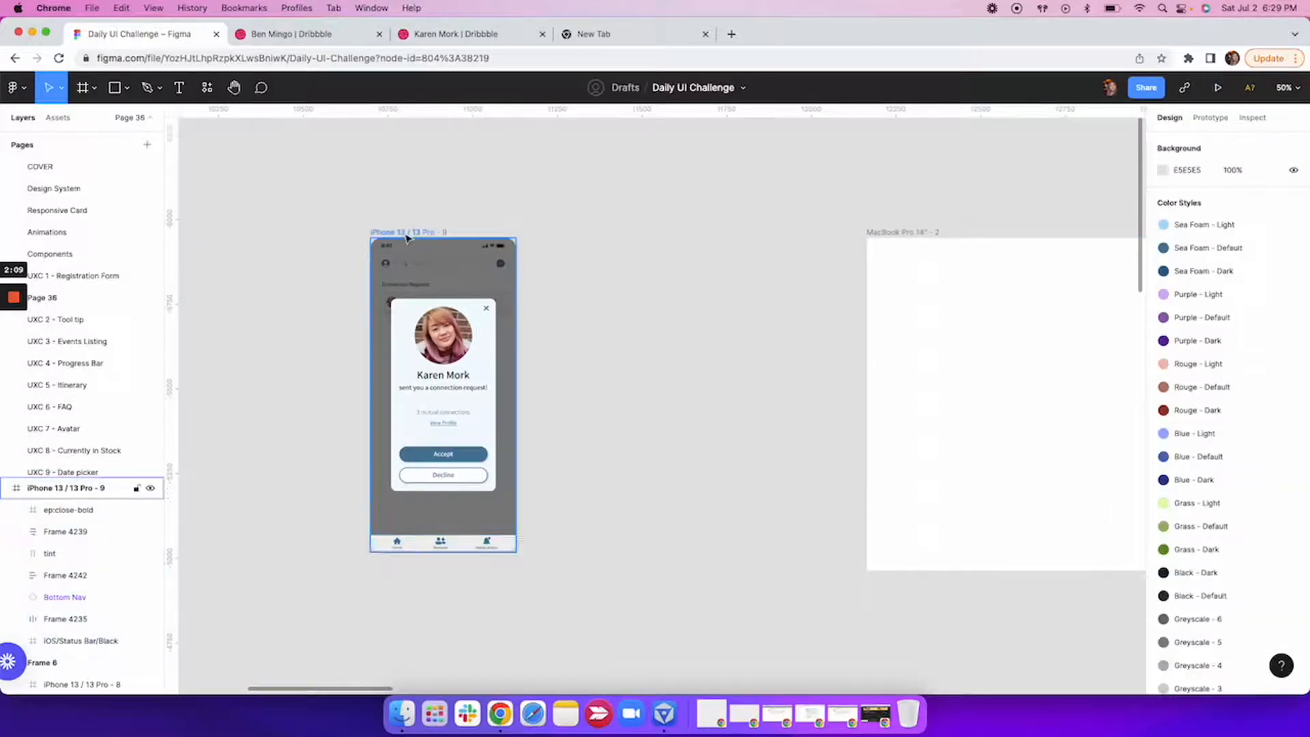
pyautogui.click(406, 235)
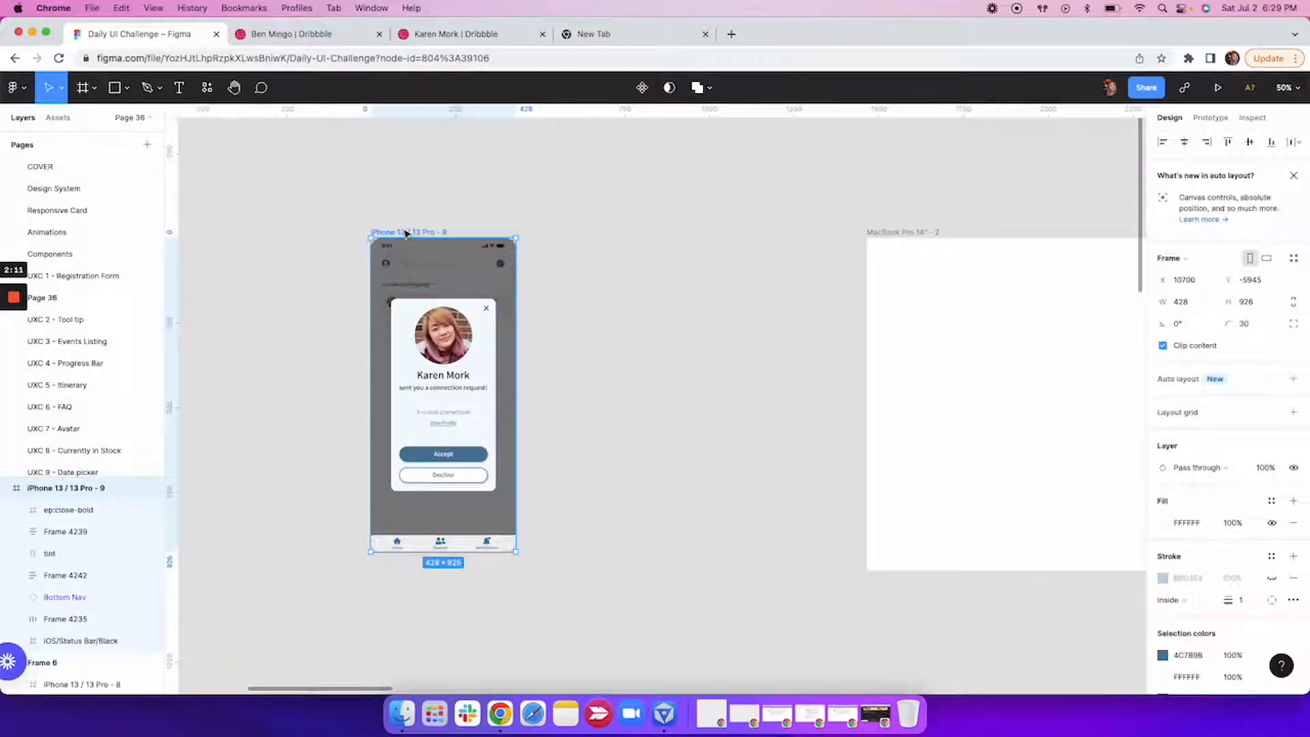
pyautogui.moveTo(406, 235); pyautogui.dragTo(1014, 245)
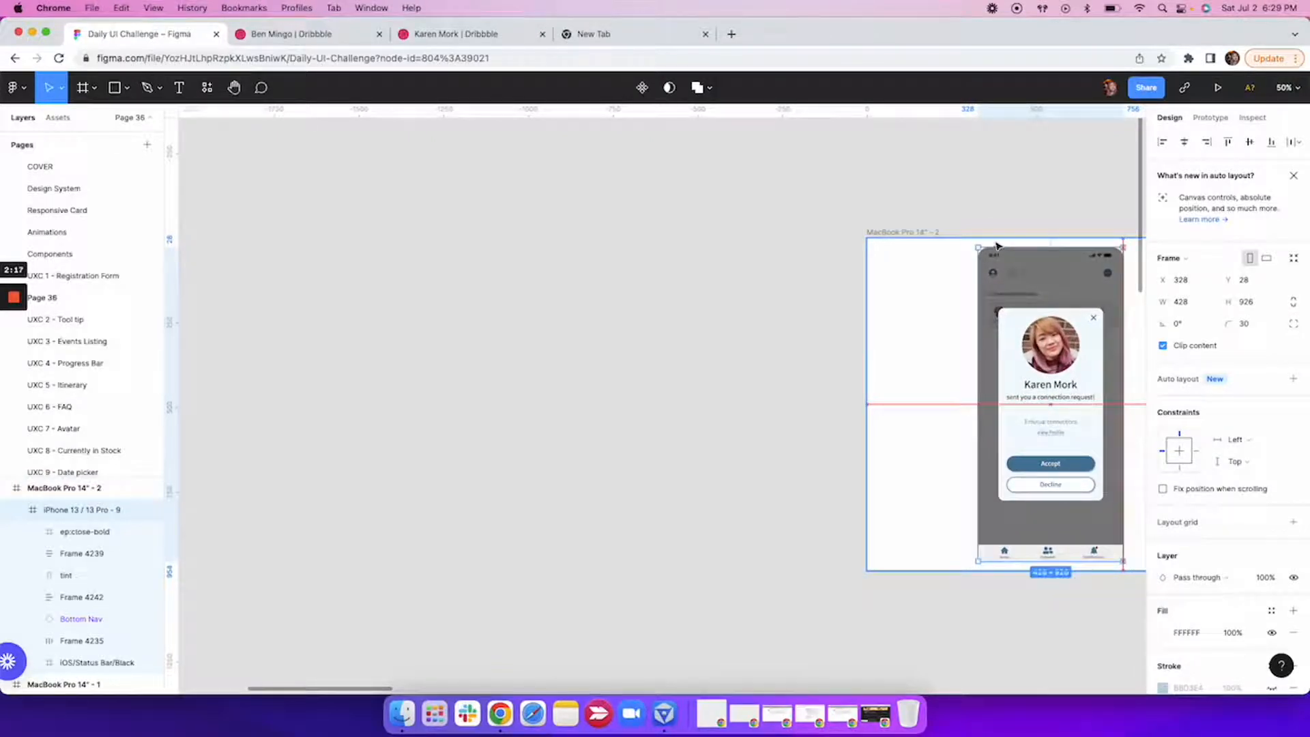
pyautogui.hotkey('ctrl', 'z')
# Examine the MacBook Pro 14" - 1 frame as an example, including its radial gradient background fill.
pyautogui.click(588, 295)
pyautogui.scroll(-5, 587, 292)
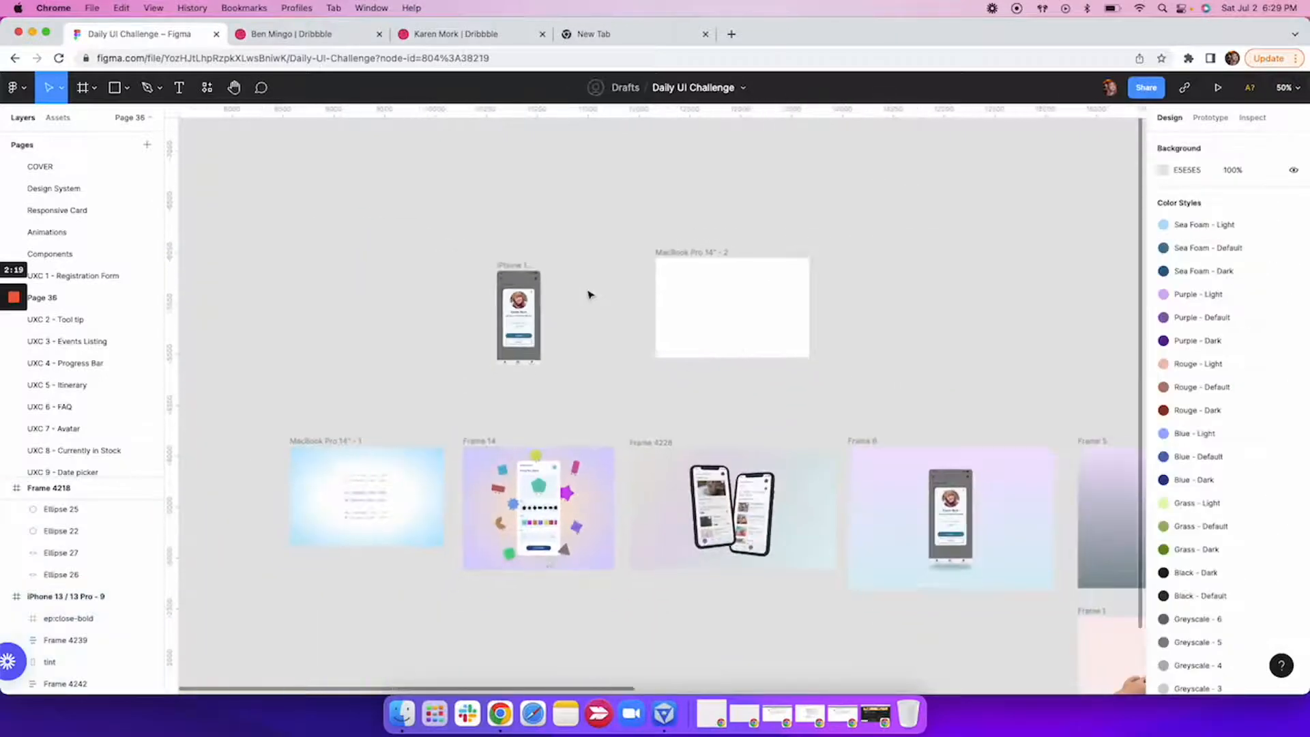
pyautogui.scroll(-2, 577, 377)
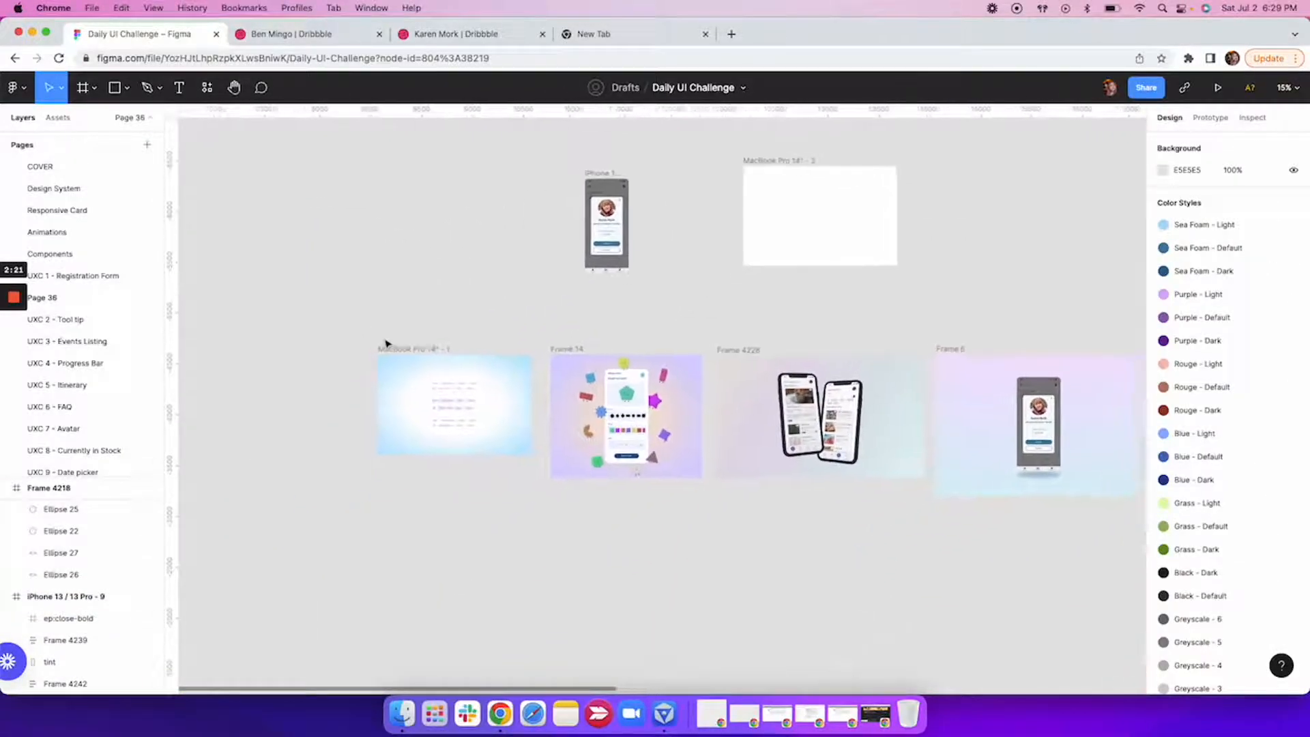
pyautogui.scroll(10, 459, 418)
pyautogui.scroll(-3, 495, 424)
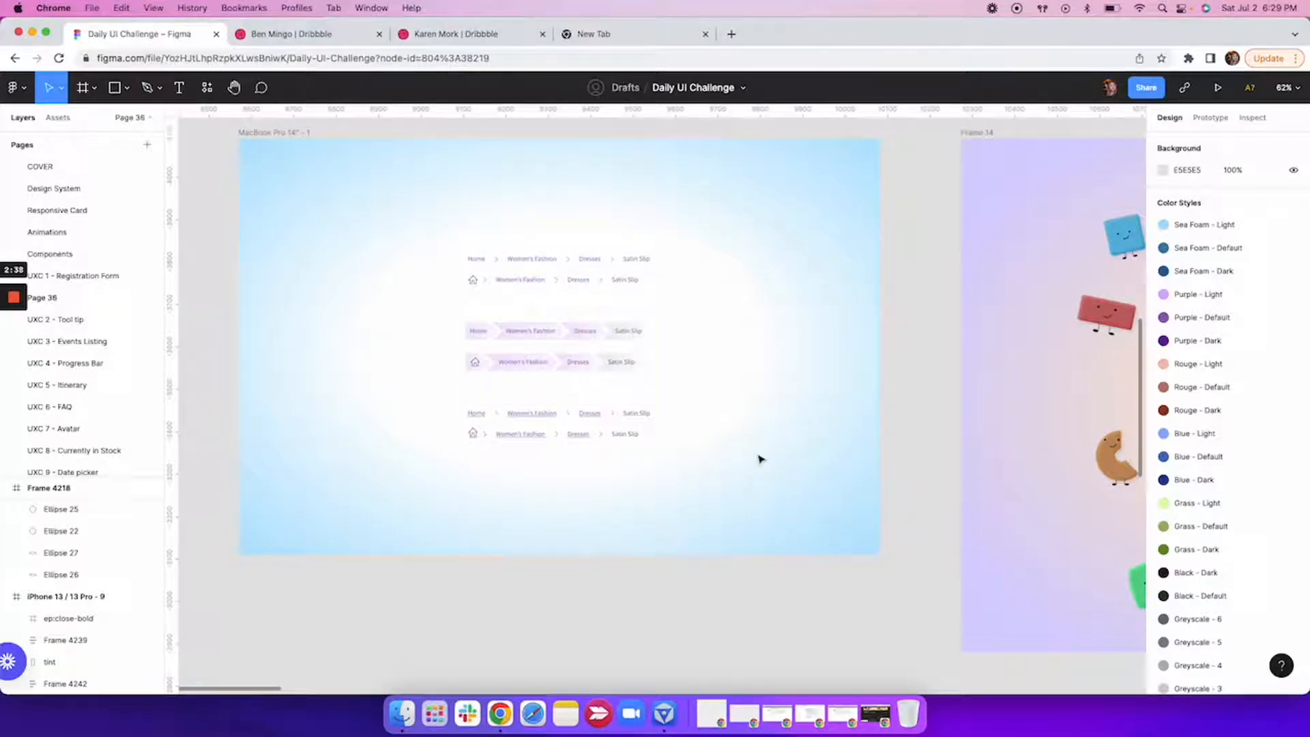
pyautogui.click(263, 133)
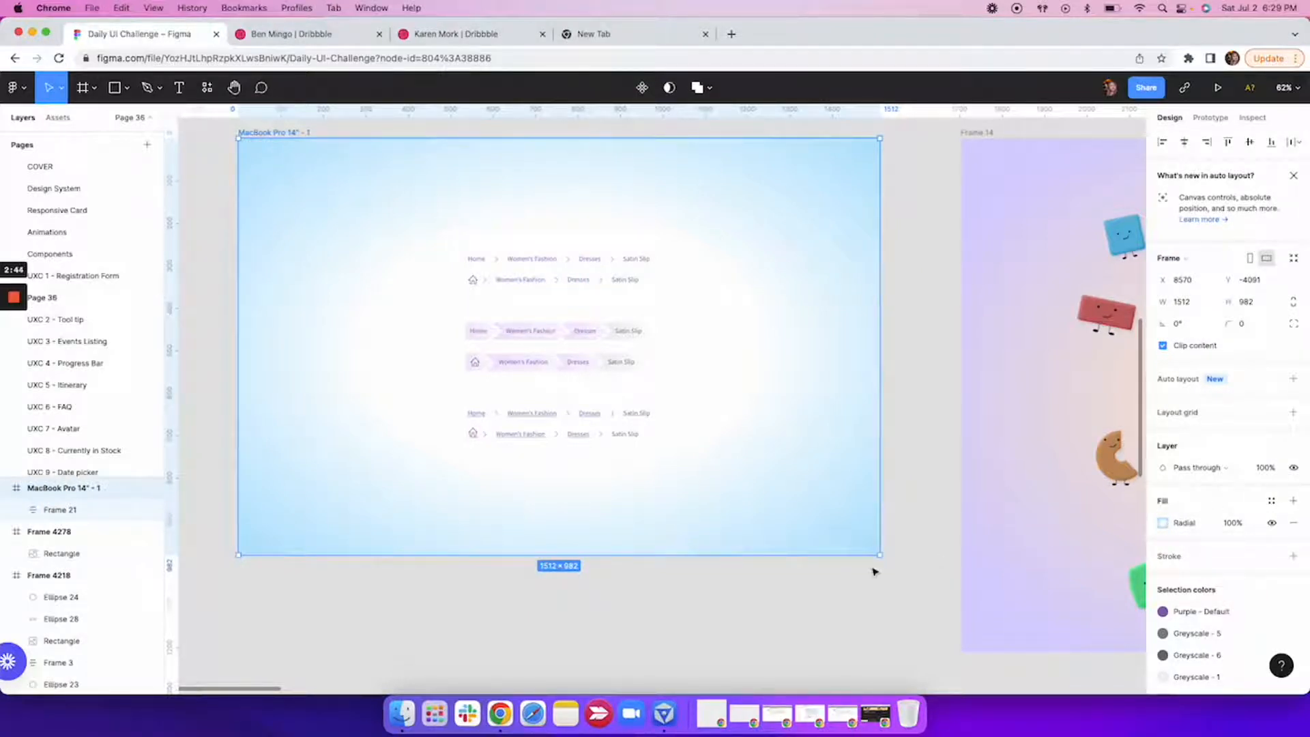
# Fill the MacBook Pro 14" - 2 frame with the solid light pink F8CFCF.
pyautogui.keyDown('ctrl'); pyautogui.scroll(-5, 871, 570); pyautogui.keyUp('ctrl')
pyautogui.hscroll(5, 871, 570)
pyautogui.click(727, 168)
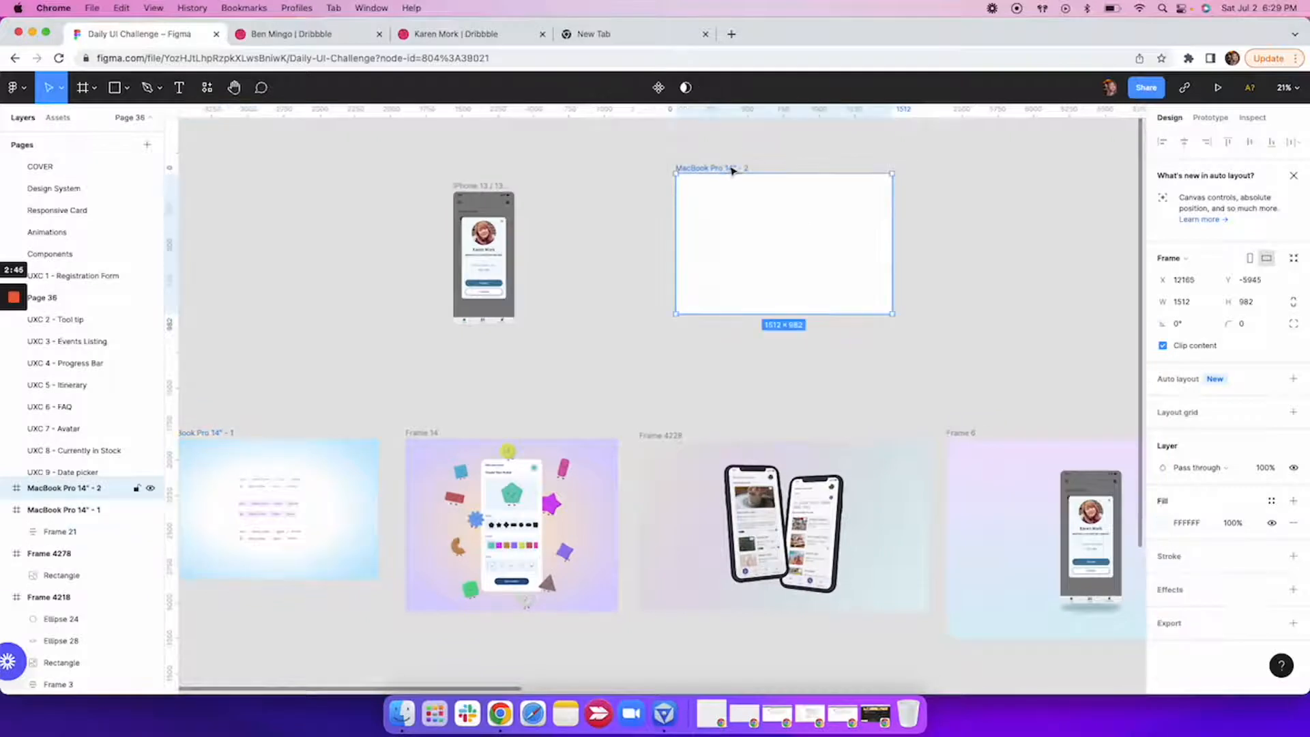
pyautogui.click(1163, 524)
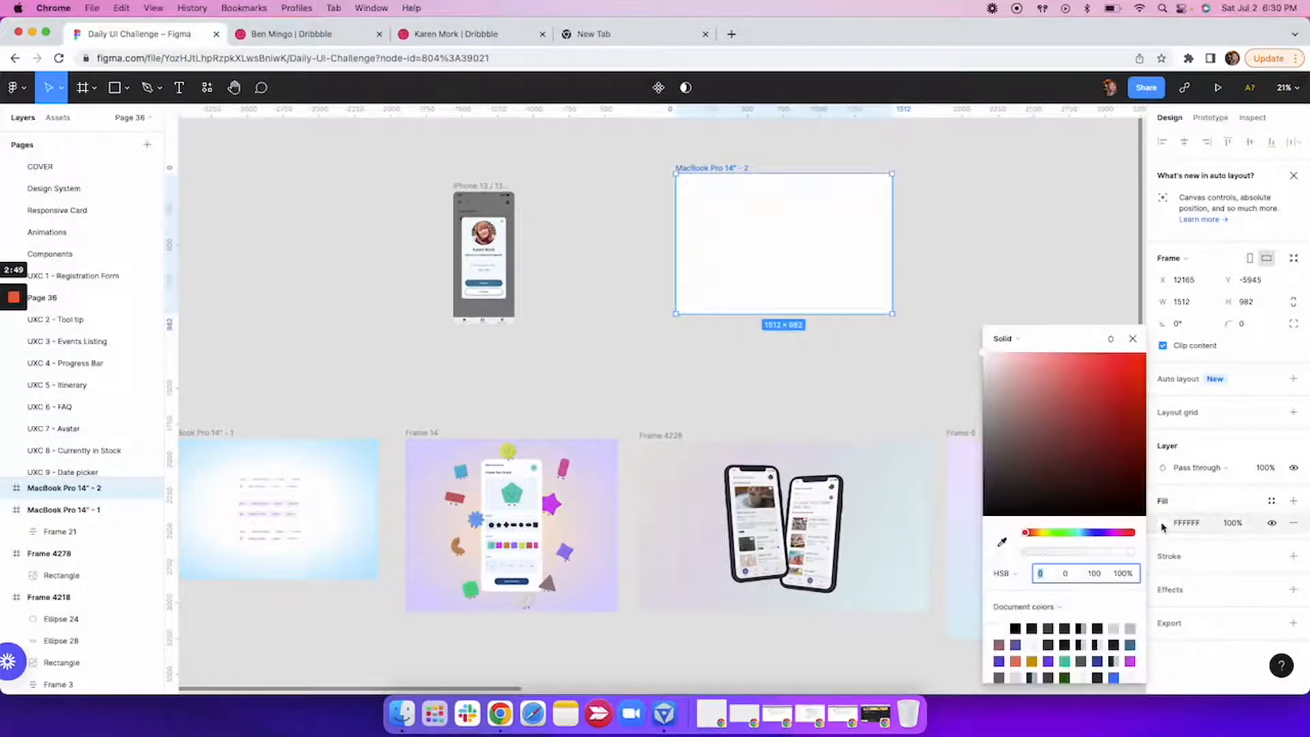
pyautogui.click(1010, 360)
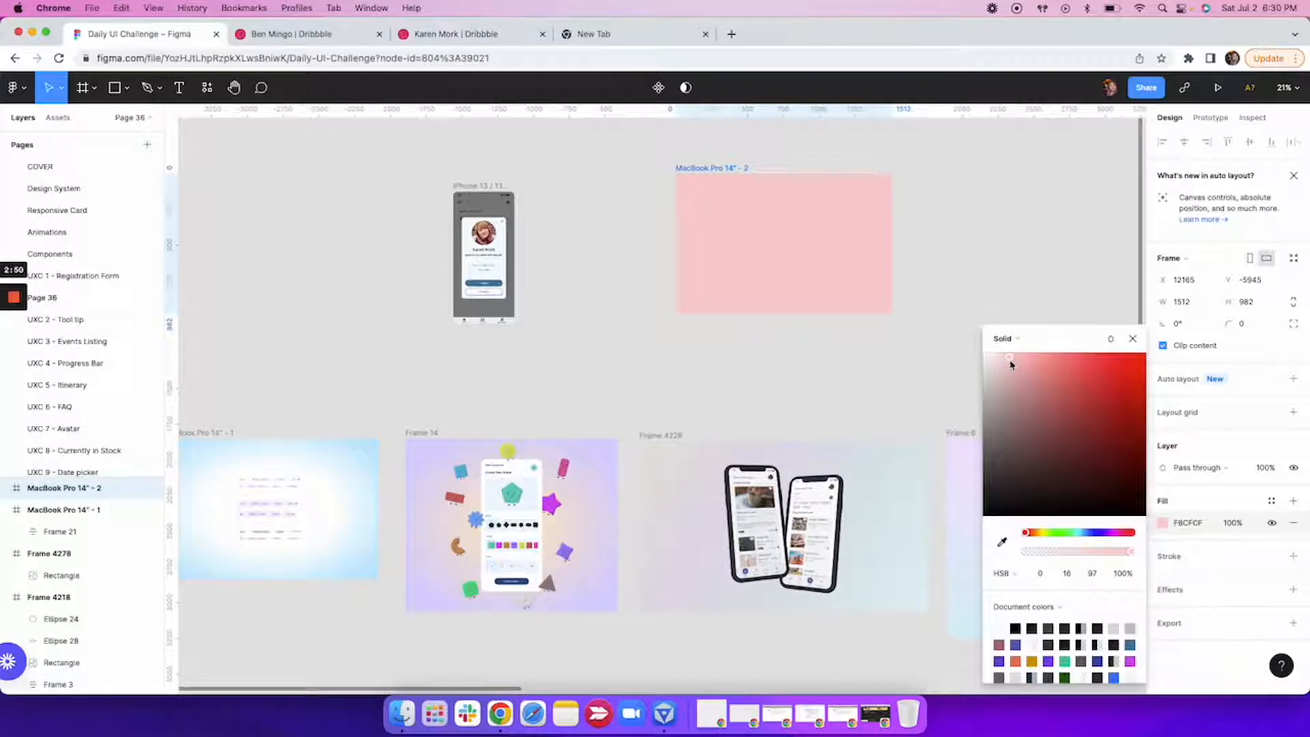
pyautogui.click(1134, 340)
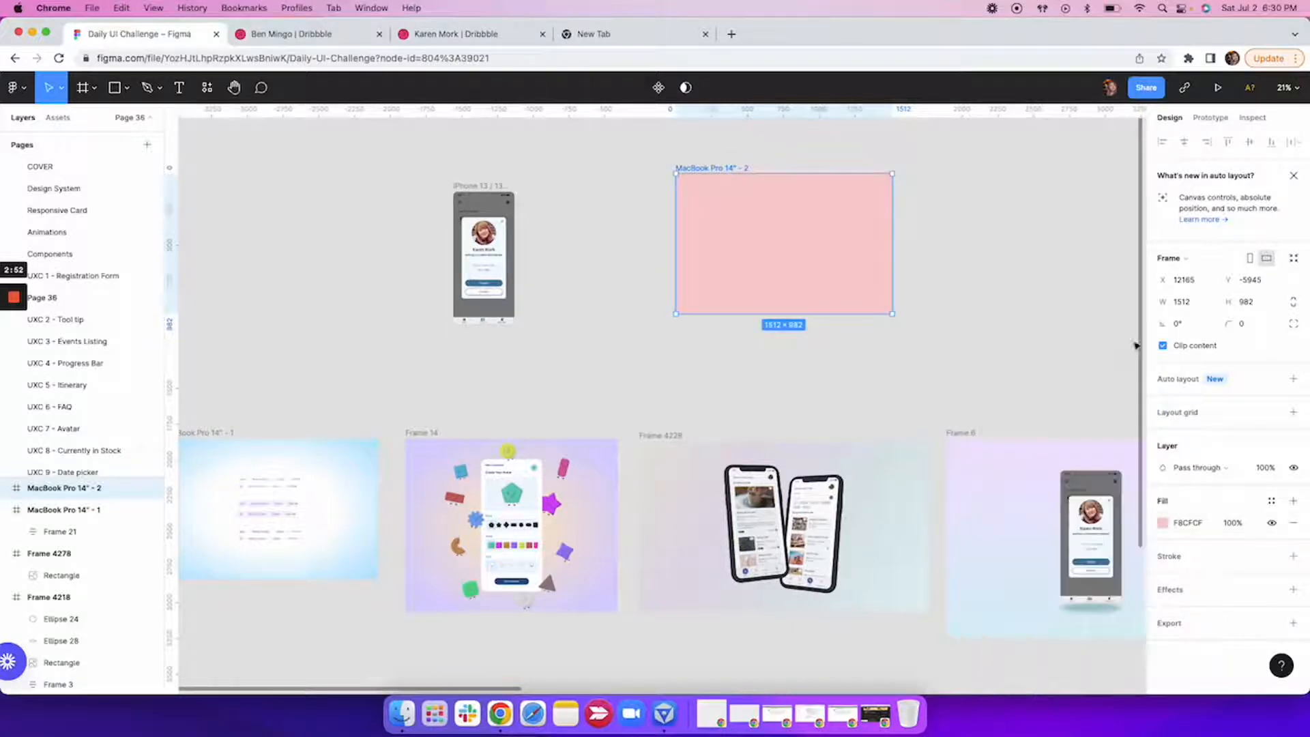
# Change the pink fill of MacBook Pro 14" - 2 to a radial gradient and set its outer stop to 100% opacity.
pyautogui.click(1163, 524)
pyautogui.click(1023, 343)
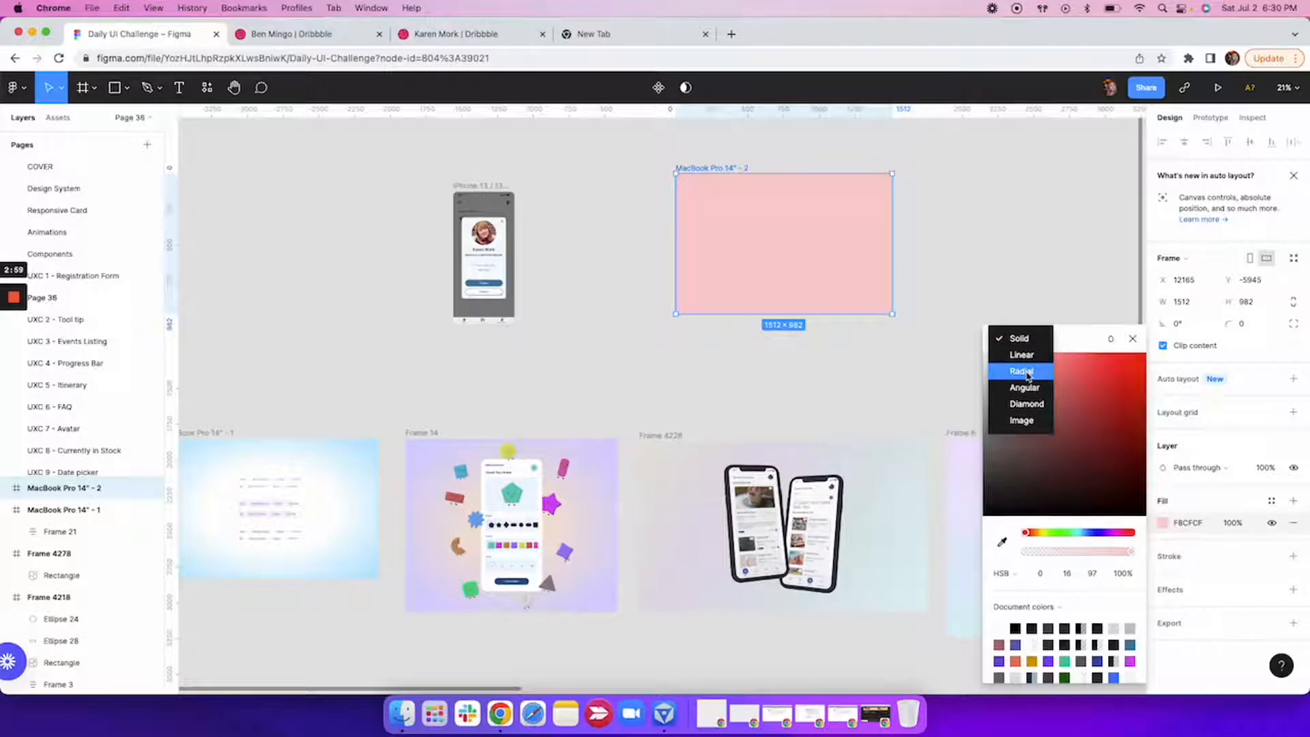
pyautogui.click(1027, 374)
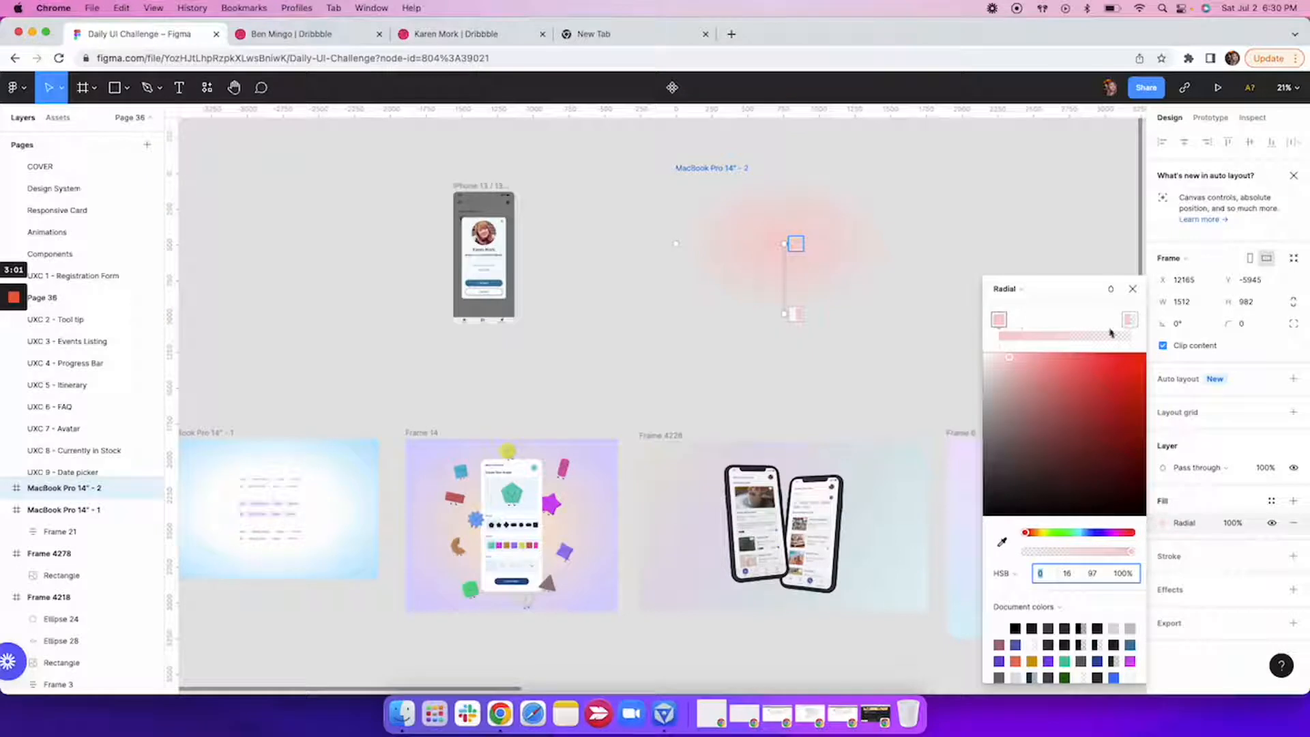
pyautogui.click(1129, 321)
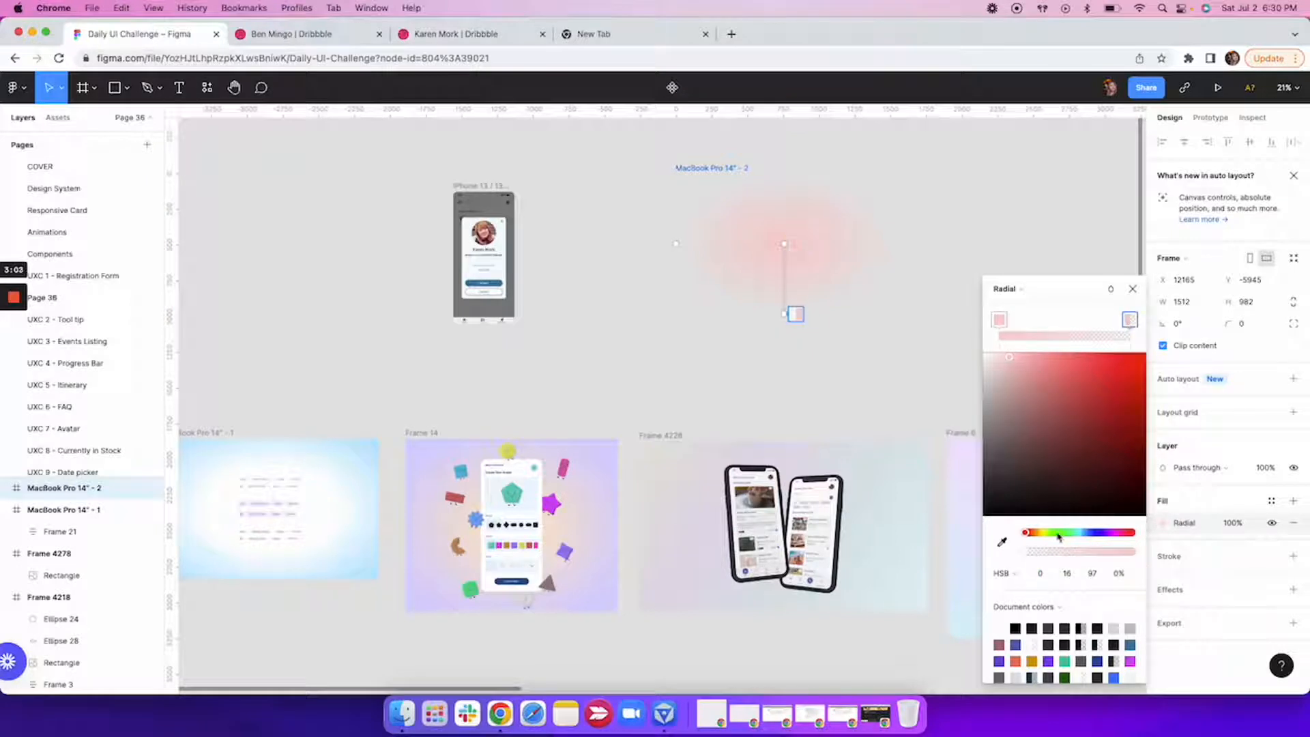
pyautogui.click(1130, 553)
pyautogui.moveTo(1130, 555); pyautogui.dragTo(1137, 554)
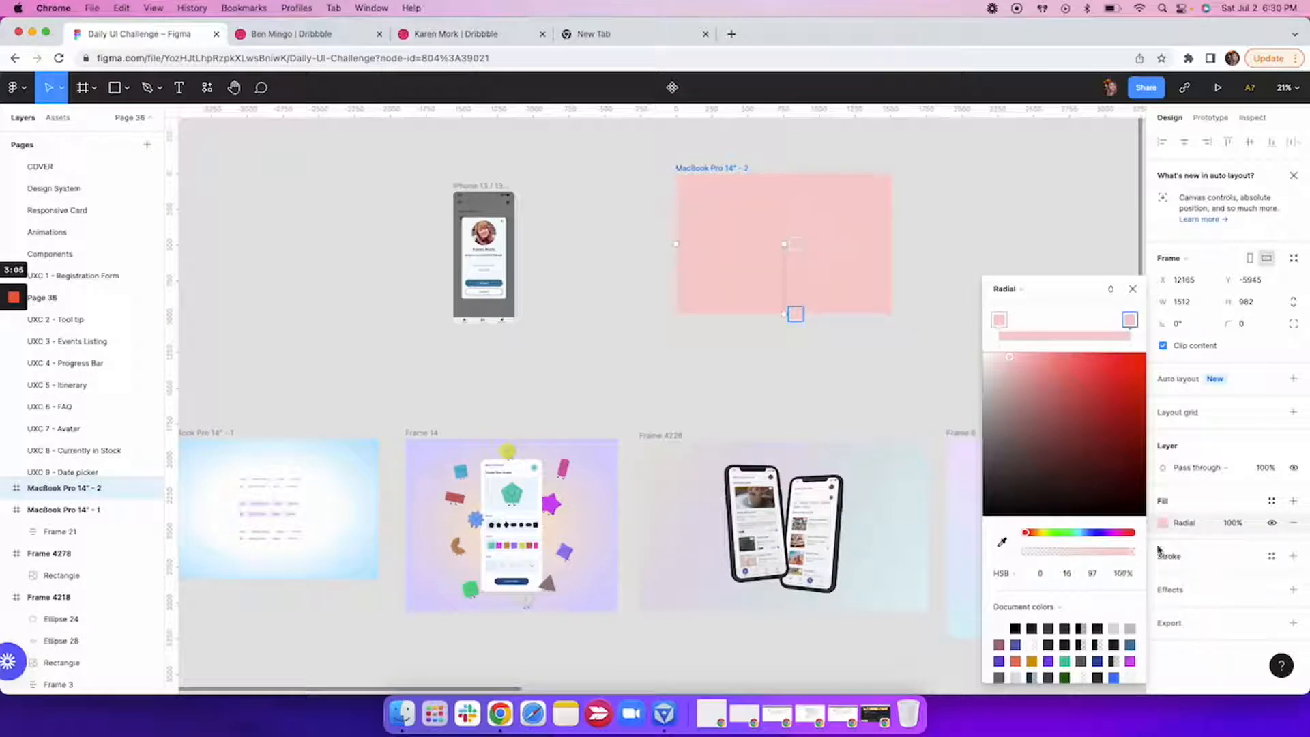
# Lighten the gradient's center stop to a very pale pink, HSB 0, 5, 100, and check the background up close.
pyautogui.click(999, 320)
pyautogui.click(993, 360)
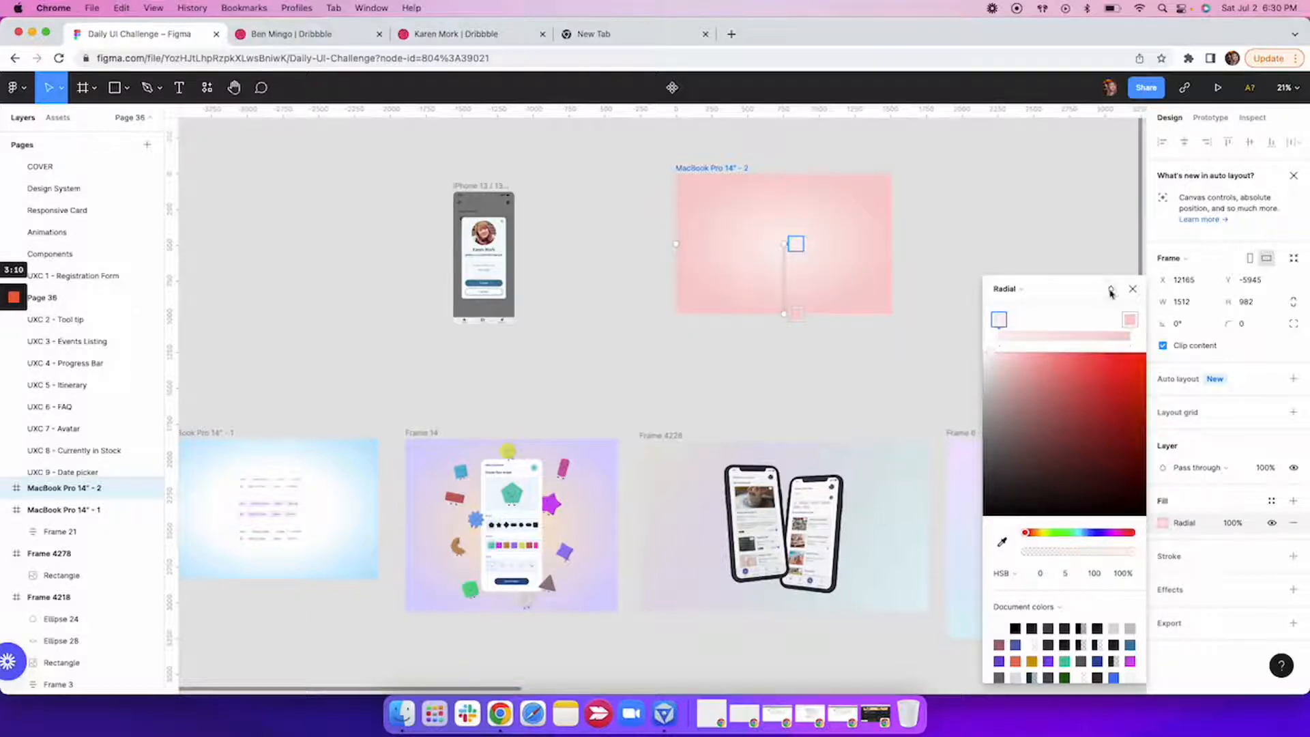
pyautogui.click(1132, 290)
pyautogui.click(1003, 266)
pyautogui.scroll(5, 841, 266)
pyautogui.scroll(8, 841, 266)
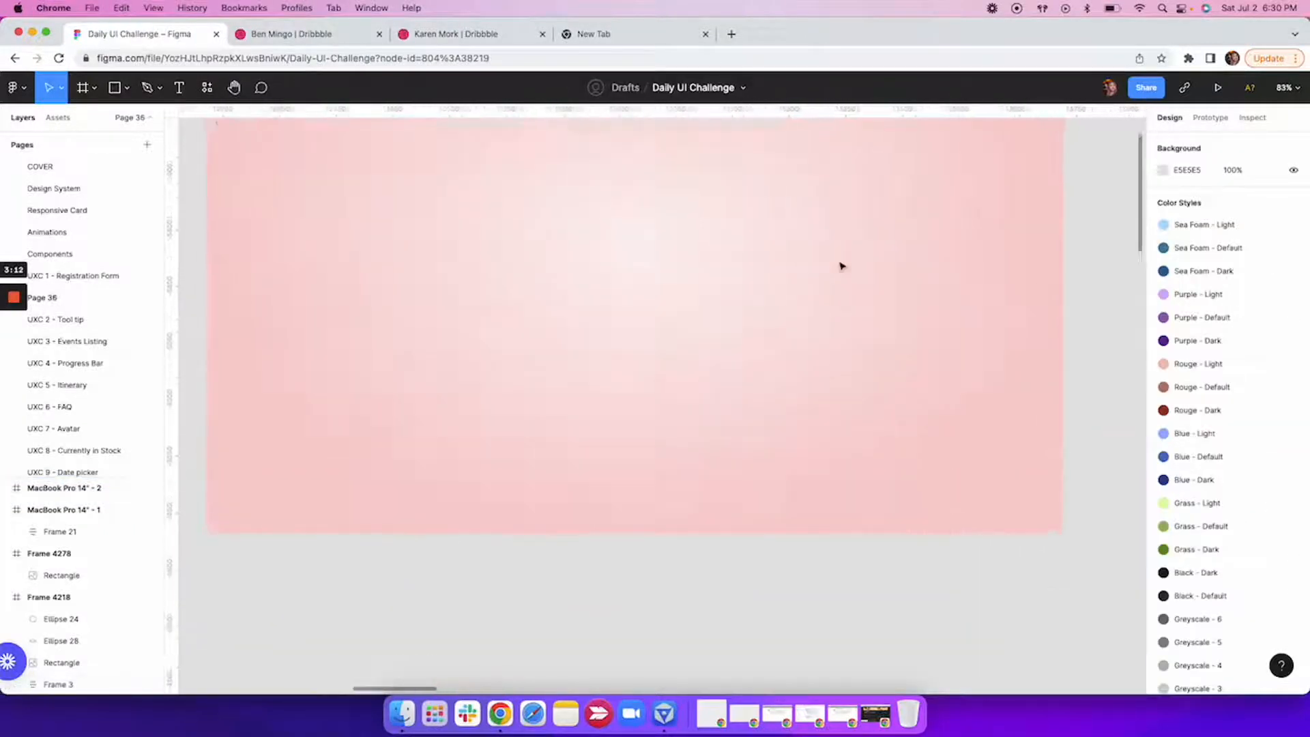
pyautogui.scroll(-3, 841, 267)
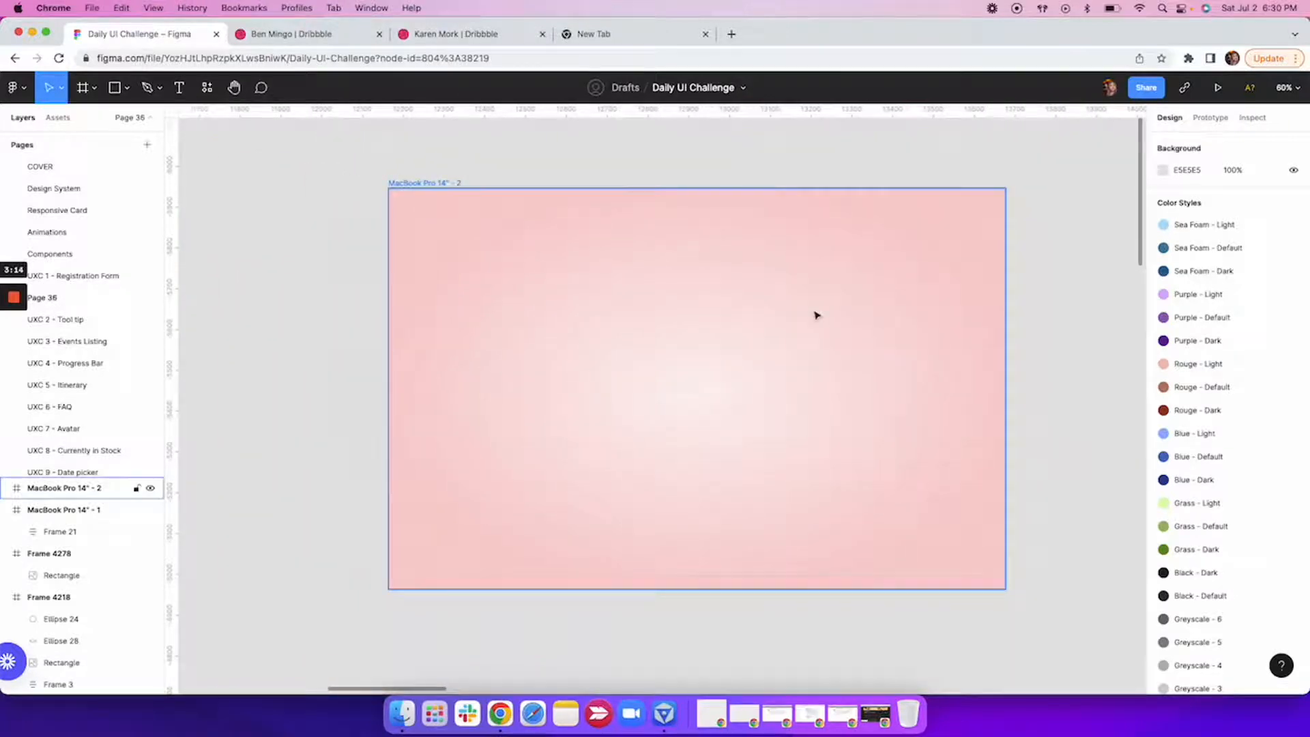
pyautogui.scroll(-5, 817, 315)
# Examine the avatar mockup in Frame 14, including the characters around the screen, their soft shadows and the gradient background.
pyautogui.click(757, 276)
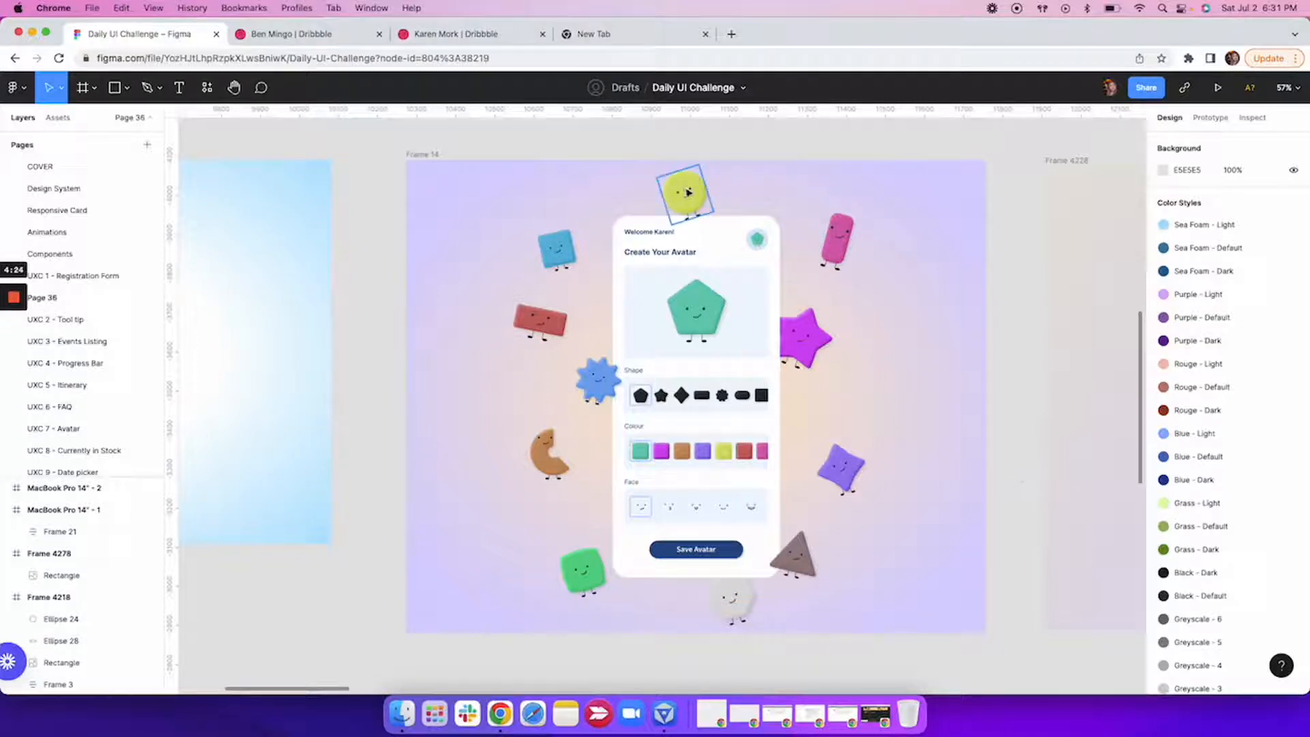
pyautogui.scroll(5, 692, 218)
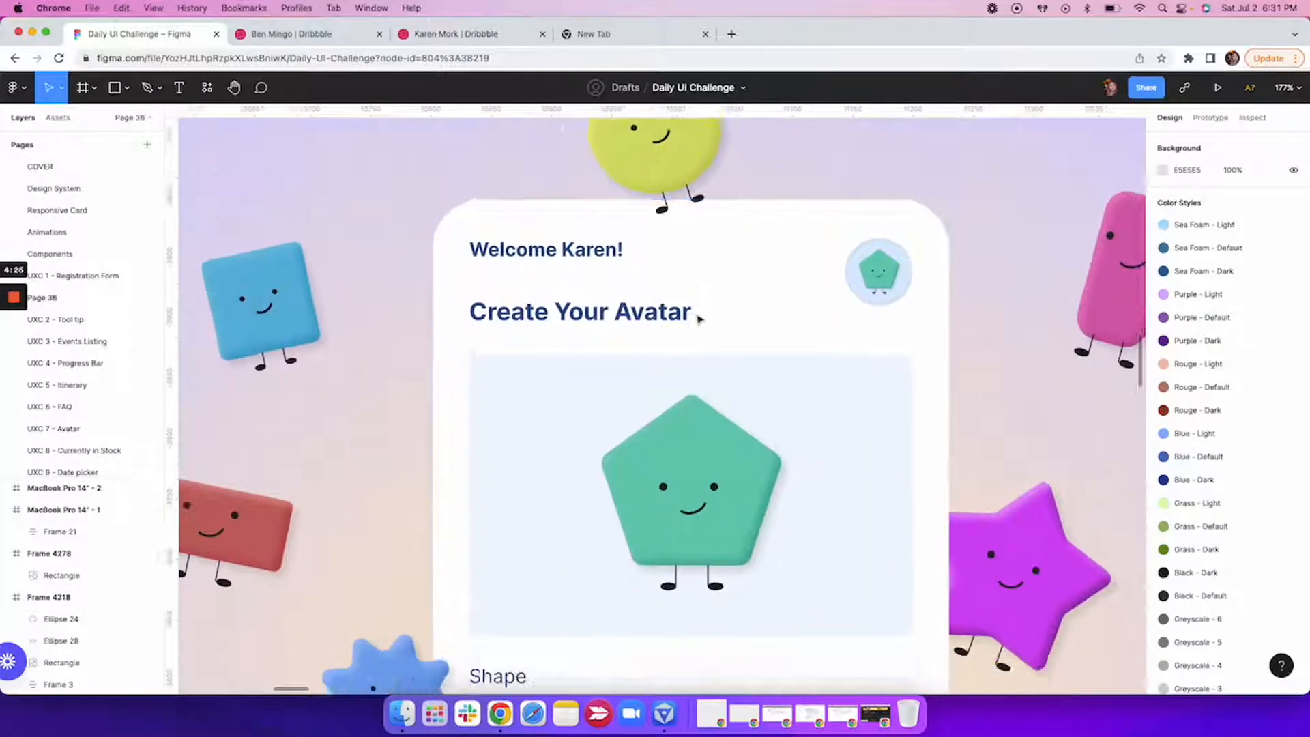
pyautogui.scroll(-5, 696, 312)
pyautogui.scroll(-2, 998, 452)
pyautogui.scroll(-5, 983, 452)
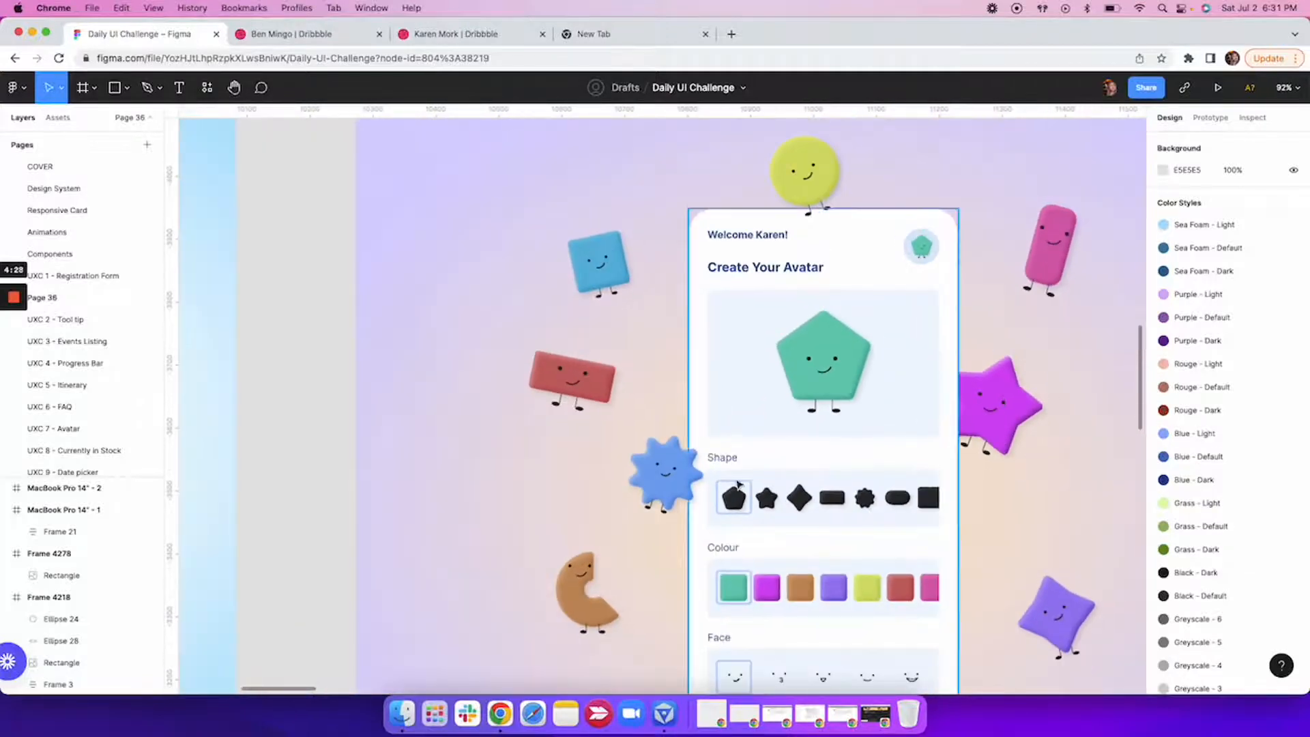
pyautogui.scroll(5, 679, 483)
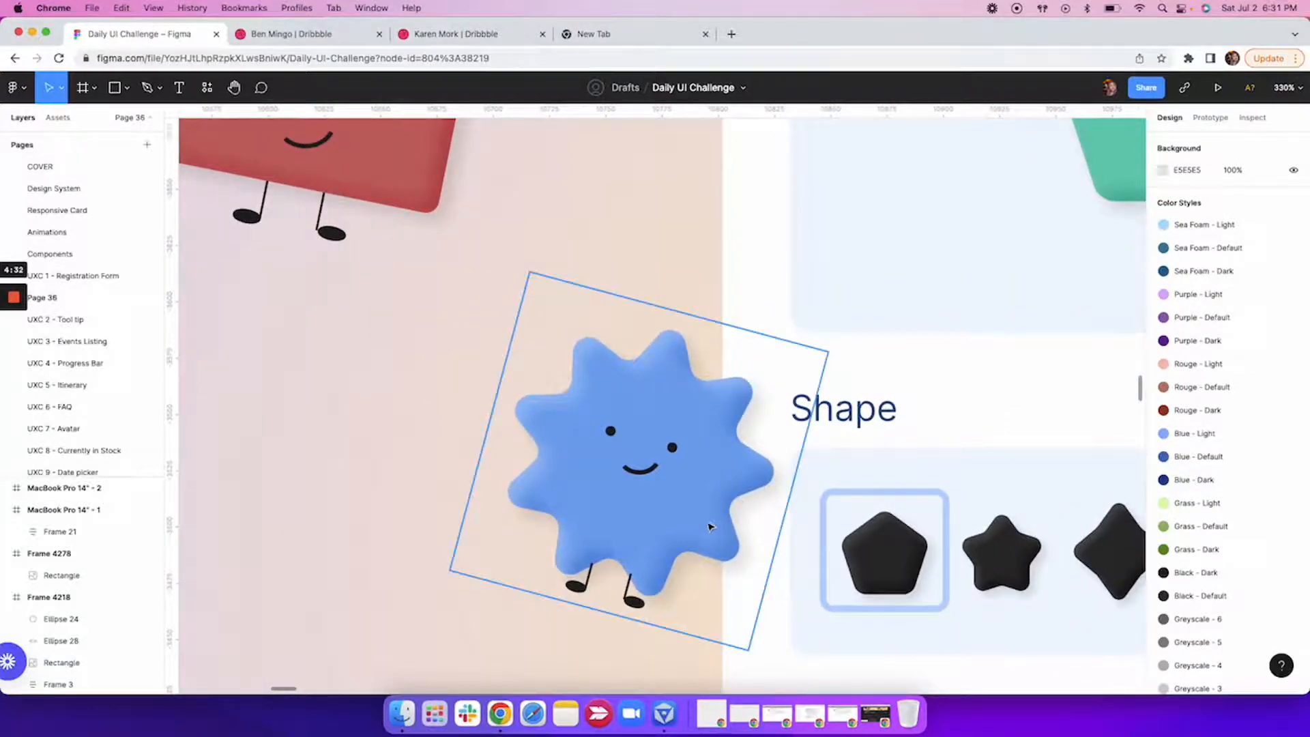
pyautogui.scroll(-10, 707, 523)
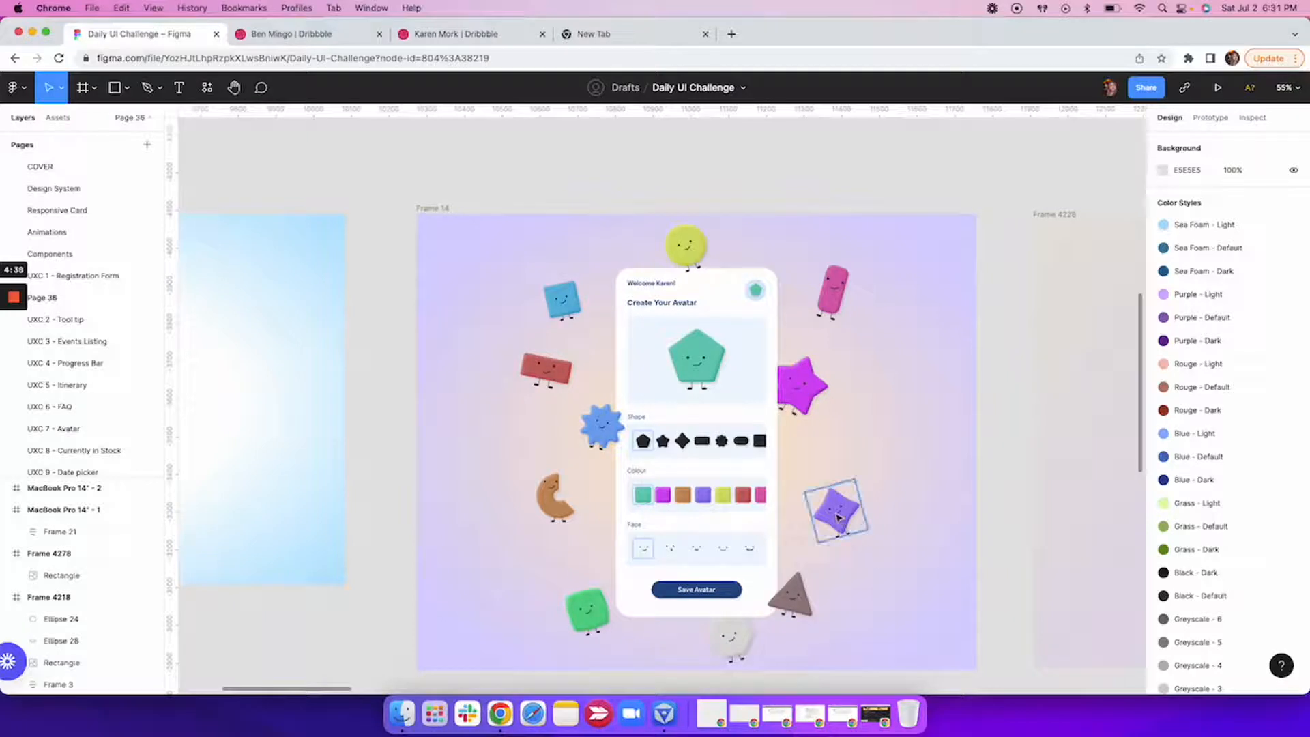
# Move the purple four-pointed character in Frame 14 slightly outward, to about X 1067, Y 724.
pyautogui.moveTo(837, 518); pyautogui.dragTo(851, 510)
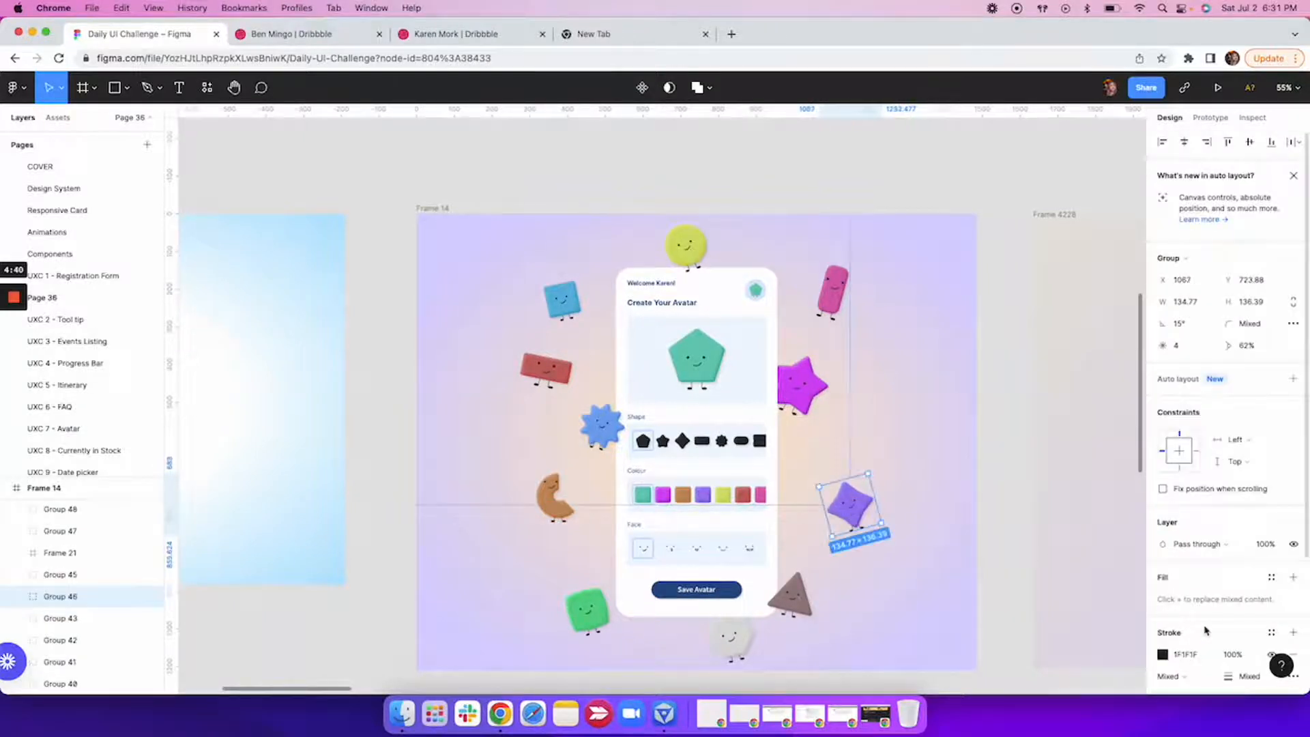
pyautogui.scroll(-5, 1202, 628)
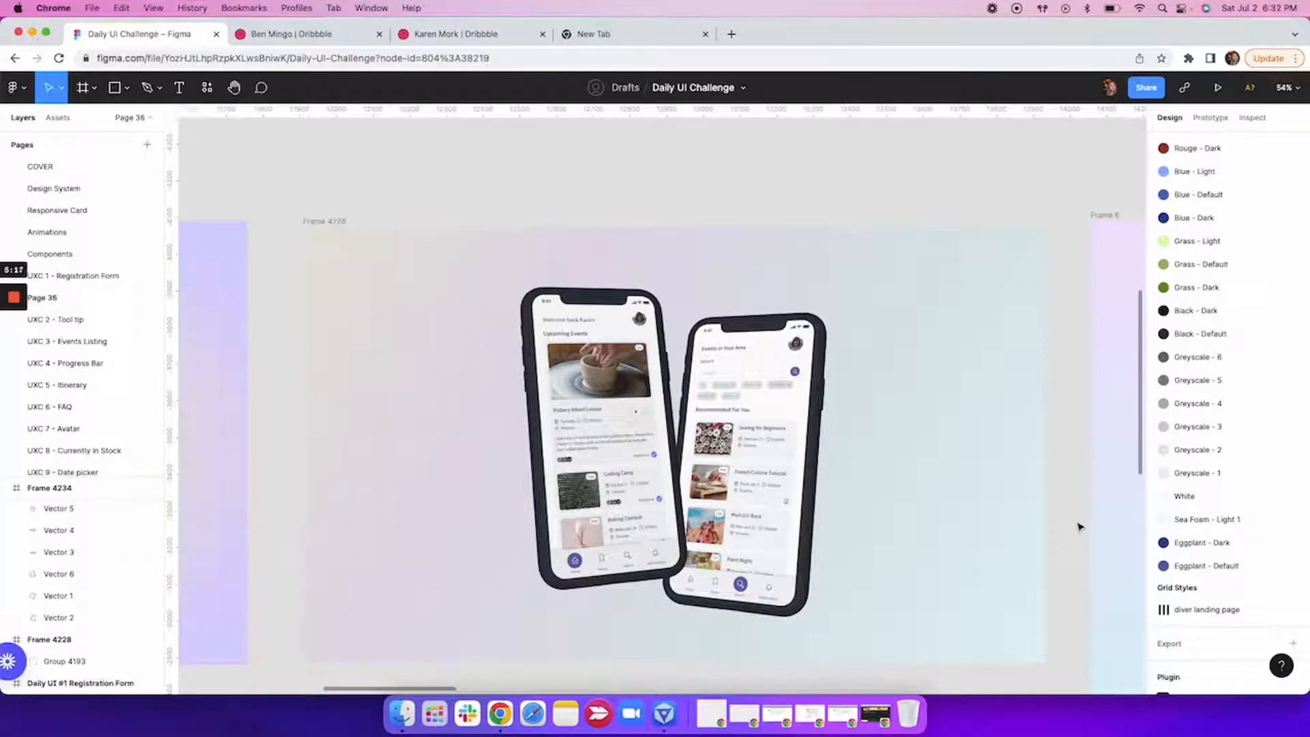
pyautogui.scroll(-5, 1071, 509)
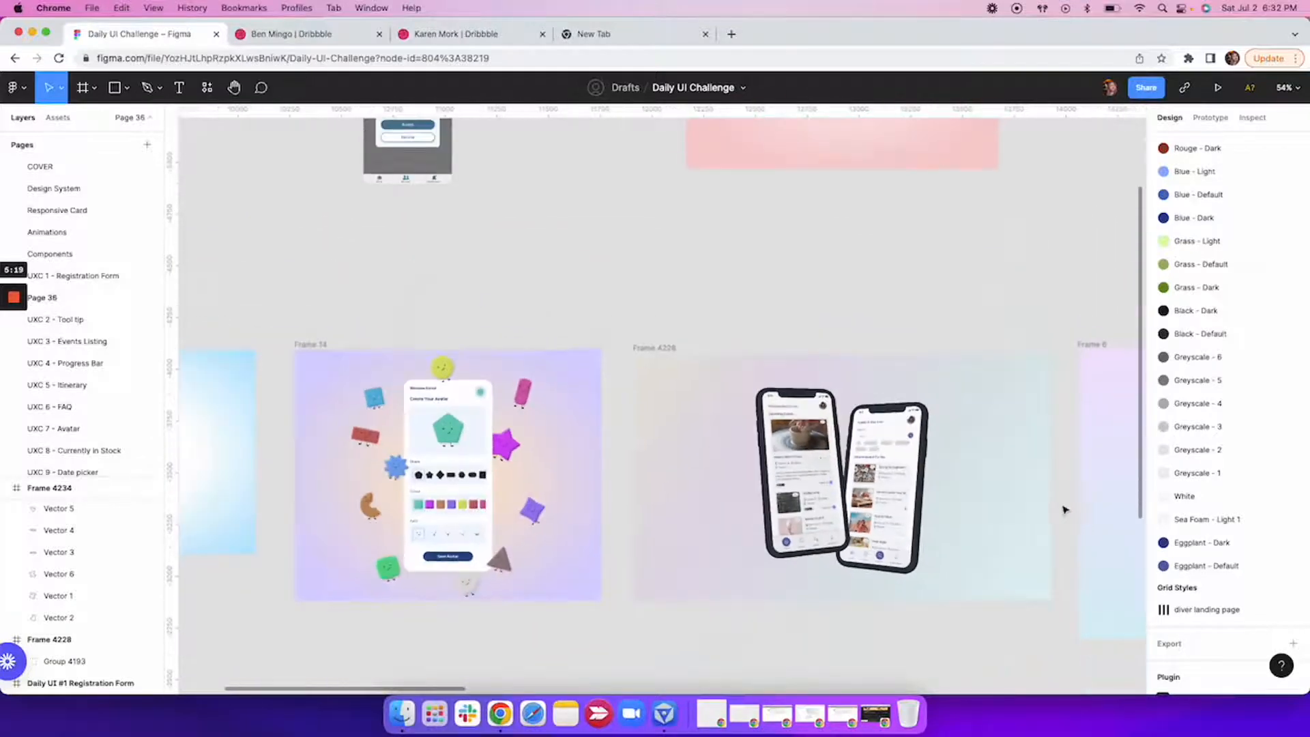
# Change the fill of the MacBook Pro 14" - 2 frame to a linear gradient.
pyautogui.scroll(4, 904, 273)
pyautogui.hscroll(3, 904, 272)
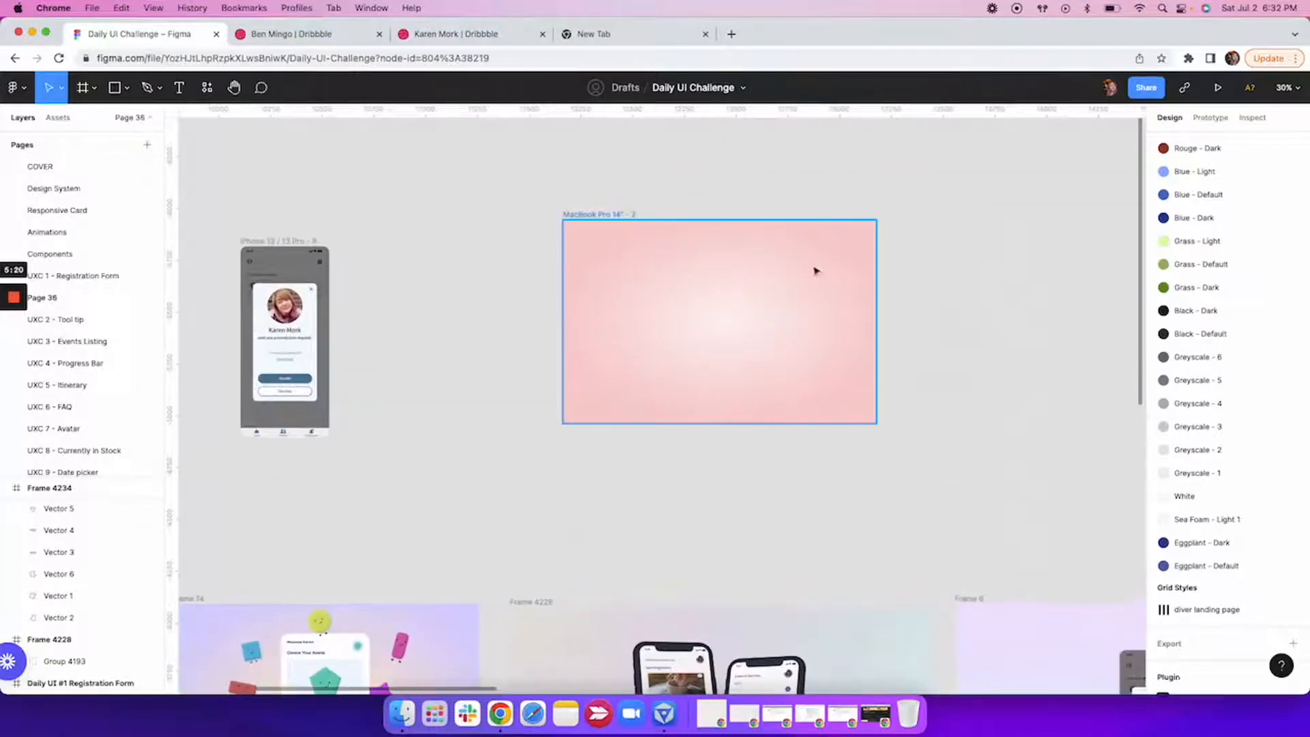
pyautogui.click(599, 214)
pyautogui.click(1163, 523)
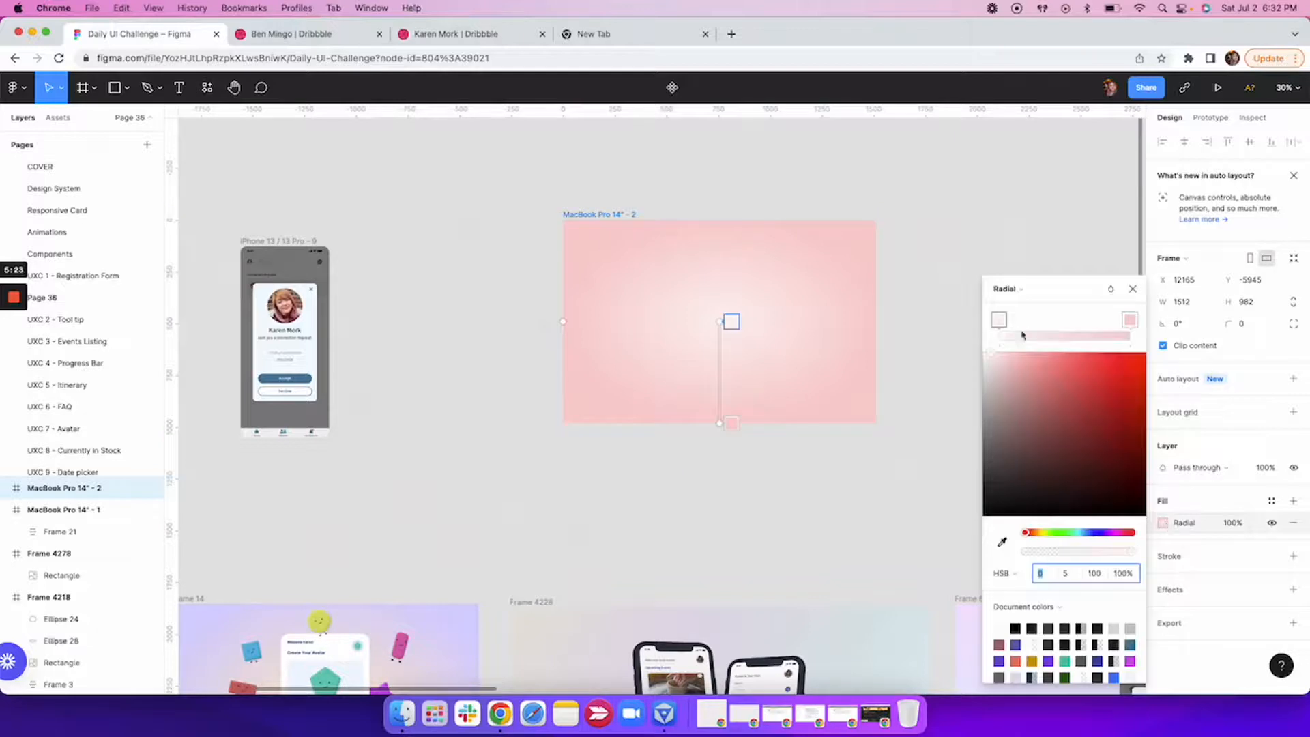
pyautogui.click(1011, 296)
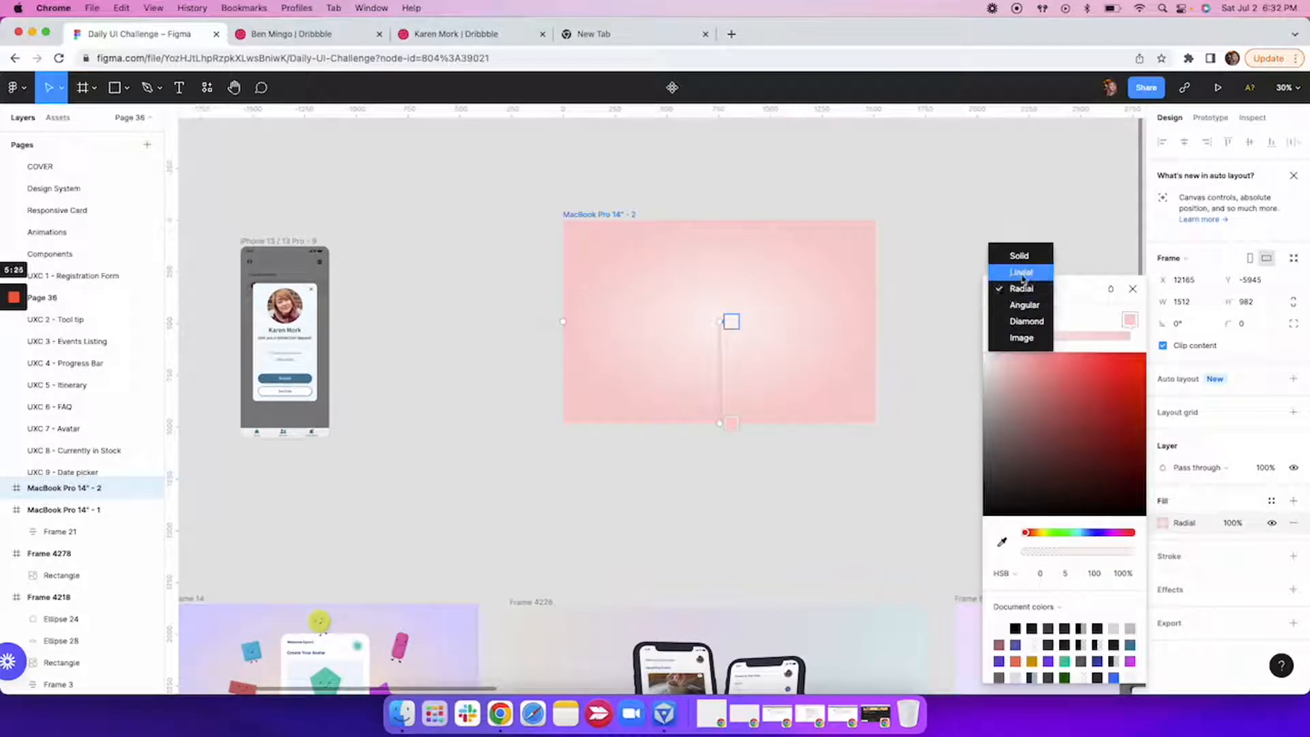
pyautogui.click(1022, 273)
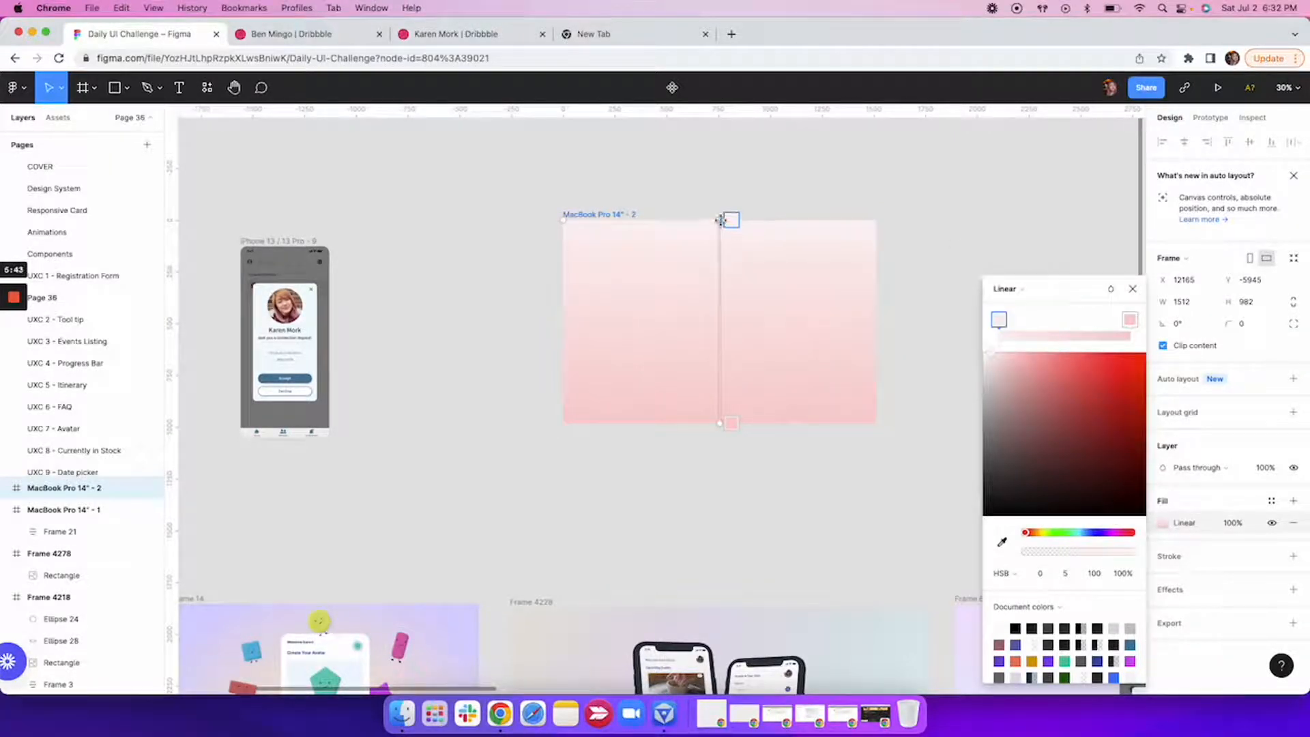
# Run the gradient of MacBook Pro 14" - 2 horizontally across the frame and set its end stop to pale green, HSB 86, 16, 97.
pyautogui.moveTo(721, 219); pyautogui.dragTo(568, 315)
pyautogui.moveTo(719, 423); pyautogui.dragTo(875, 321)
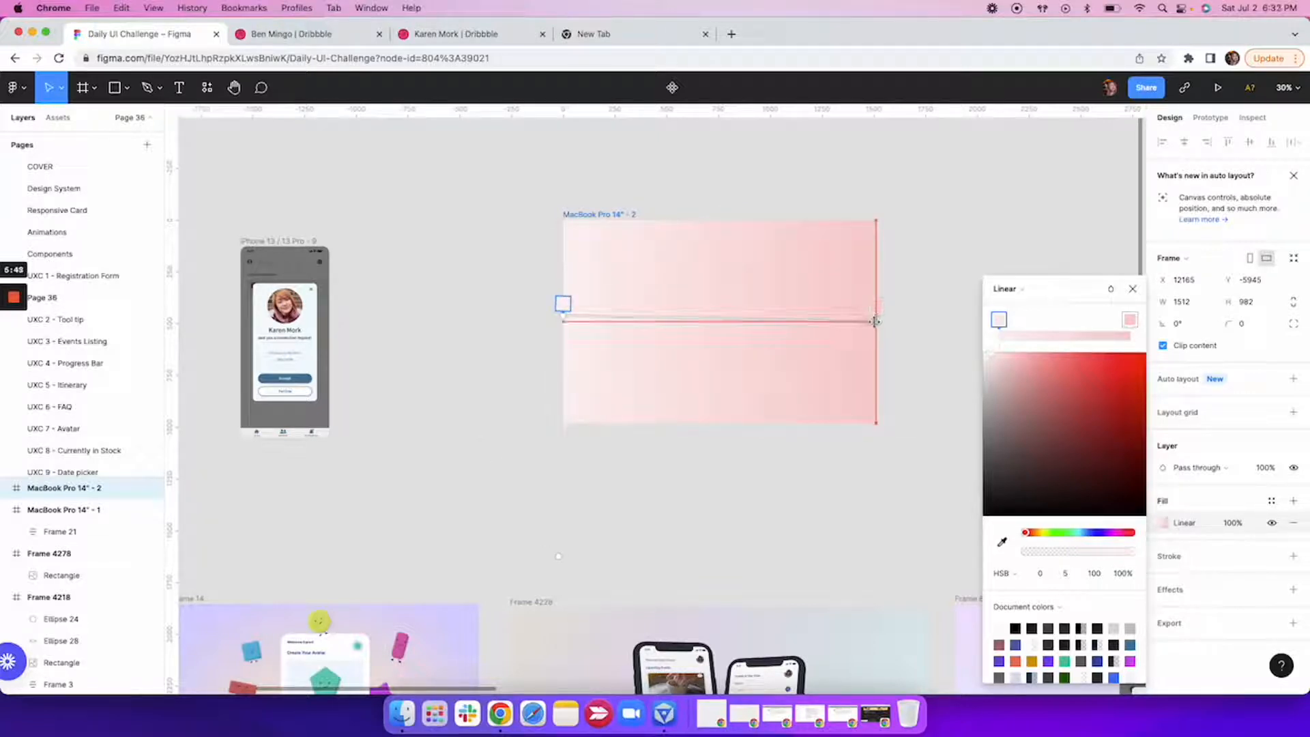
pyautogui.click(1127, 320)
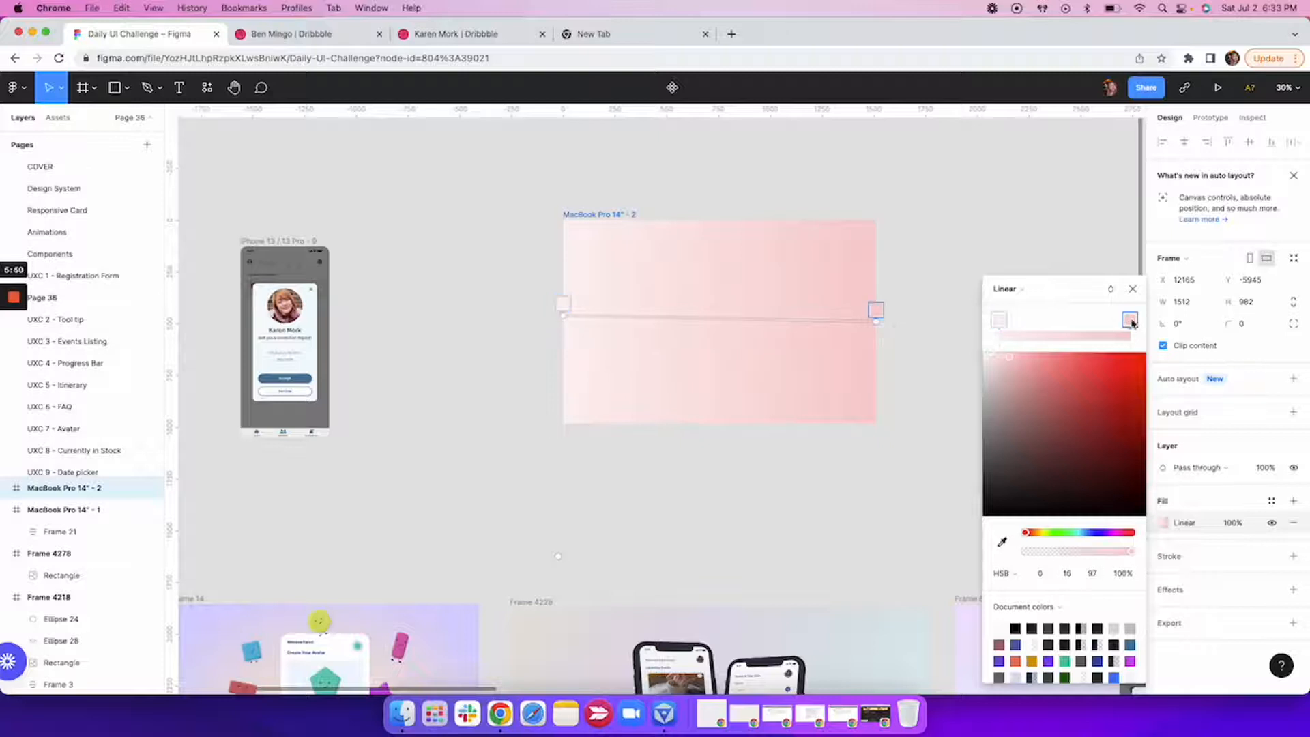
pyautogui.click(1051, 532)
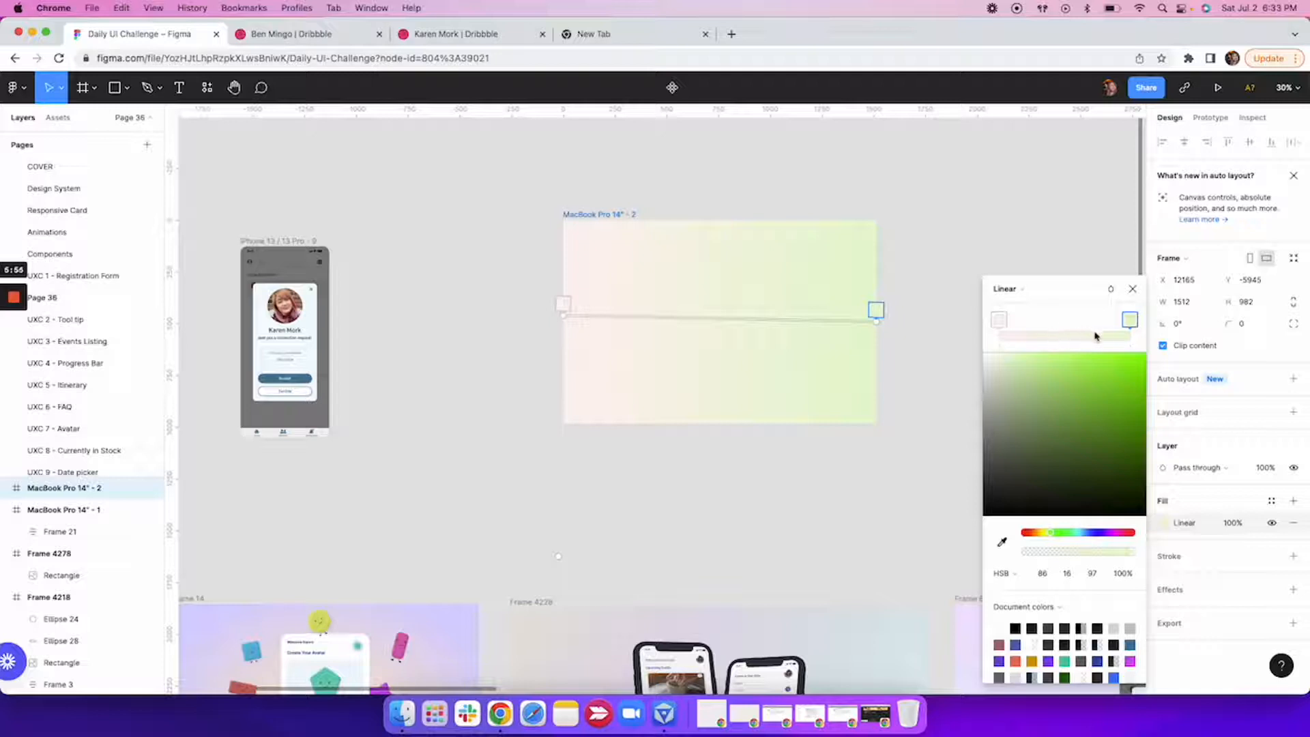
# Add two intermediate gradient stops: orange, HSB 35, 36, 90, near the start, and mint green, HSB 162, 23, 90, just past the middle.
pyautogui.click(1028, 336)
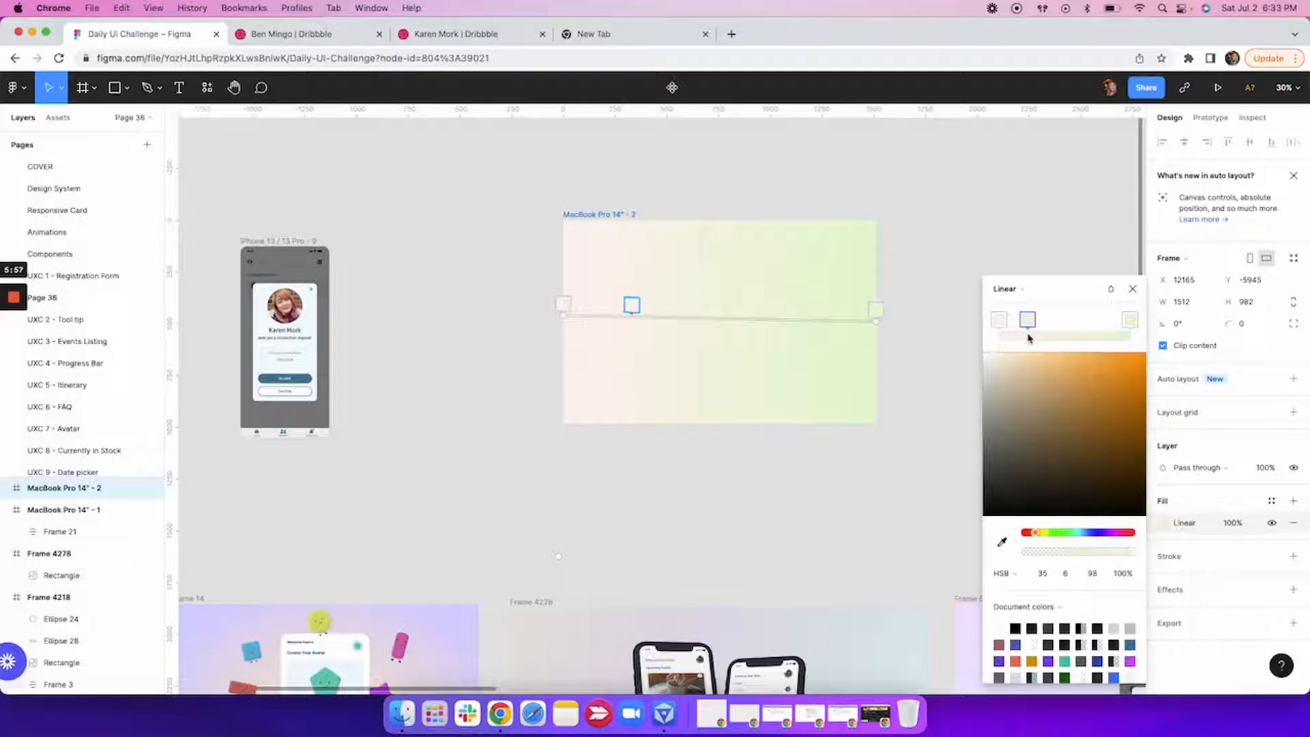
pyautogui.click(1042, 369)
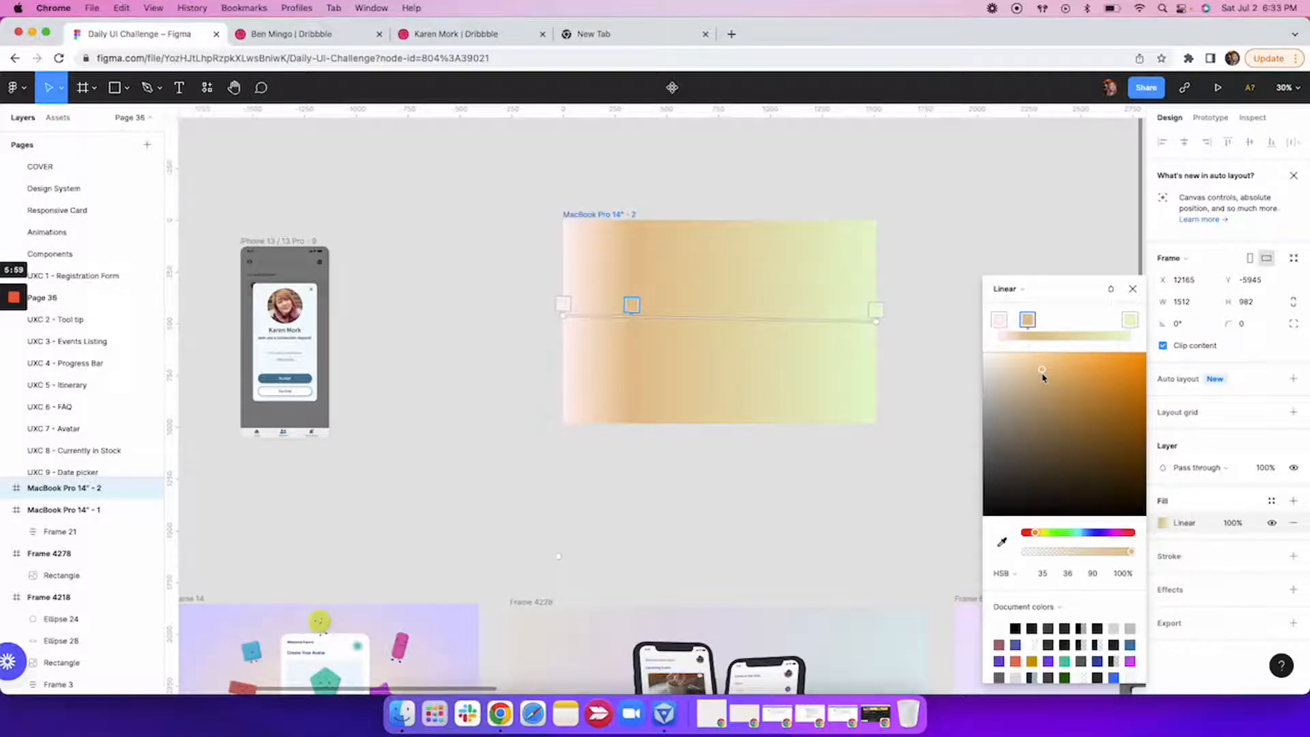
pyautogui.click(1078, 336)
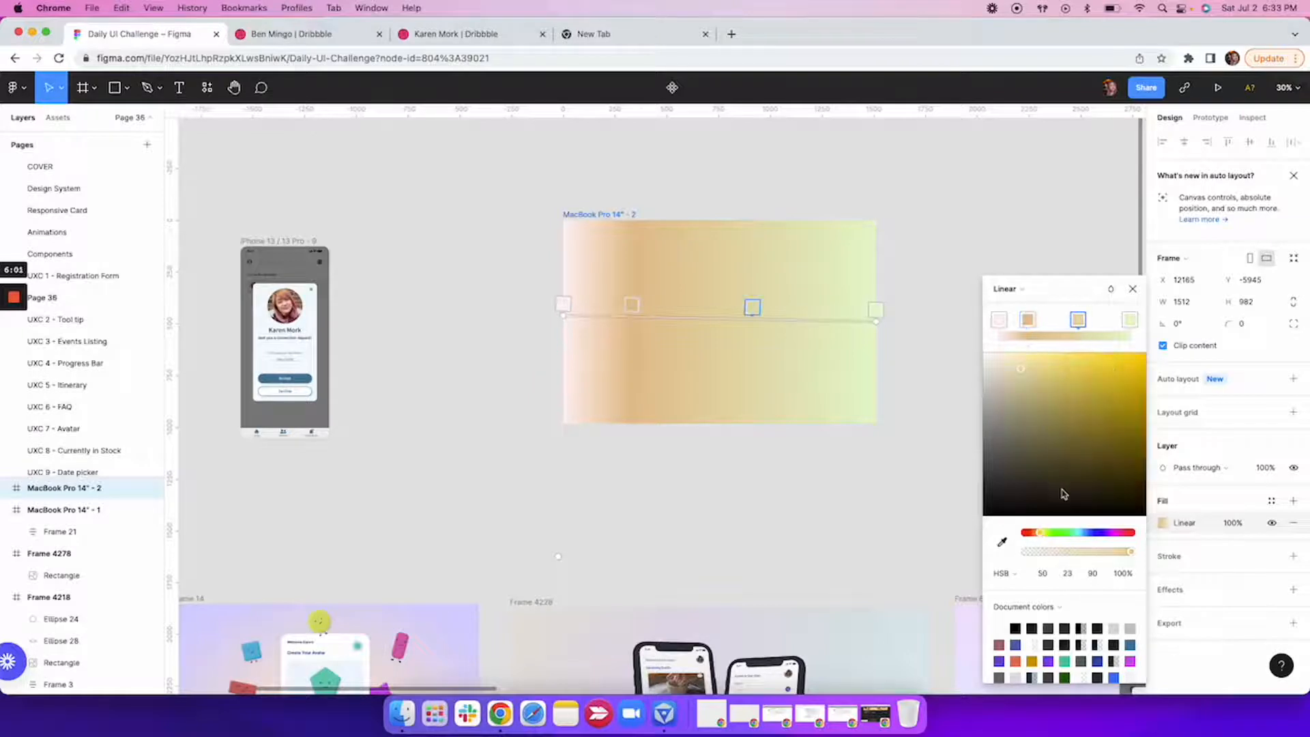
pyautogui.click(1071, 532)
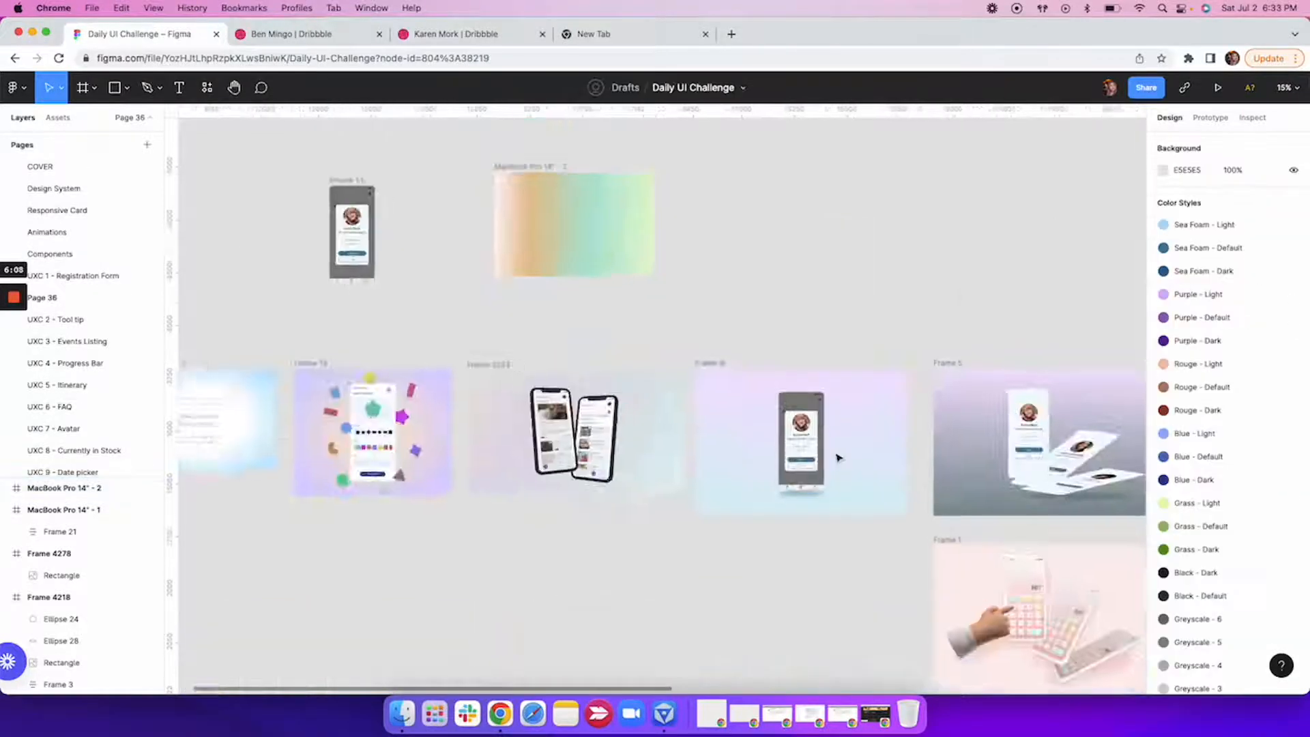
# Draw a flat ellipse about 385 × 73 in Frame 6, to the right of the phone's bottom edge.
pyautogui.scroll(5, 838, 457)
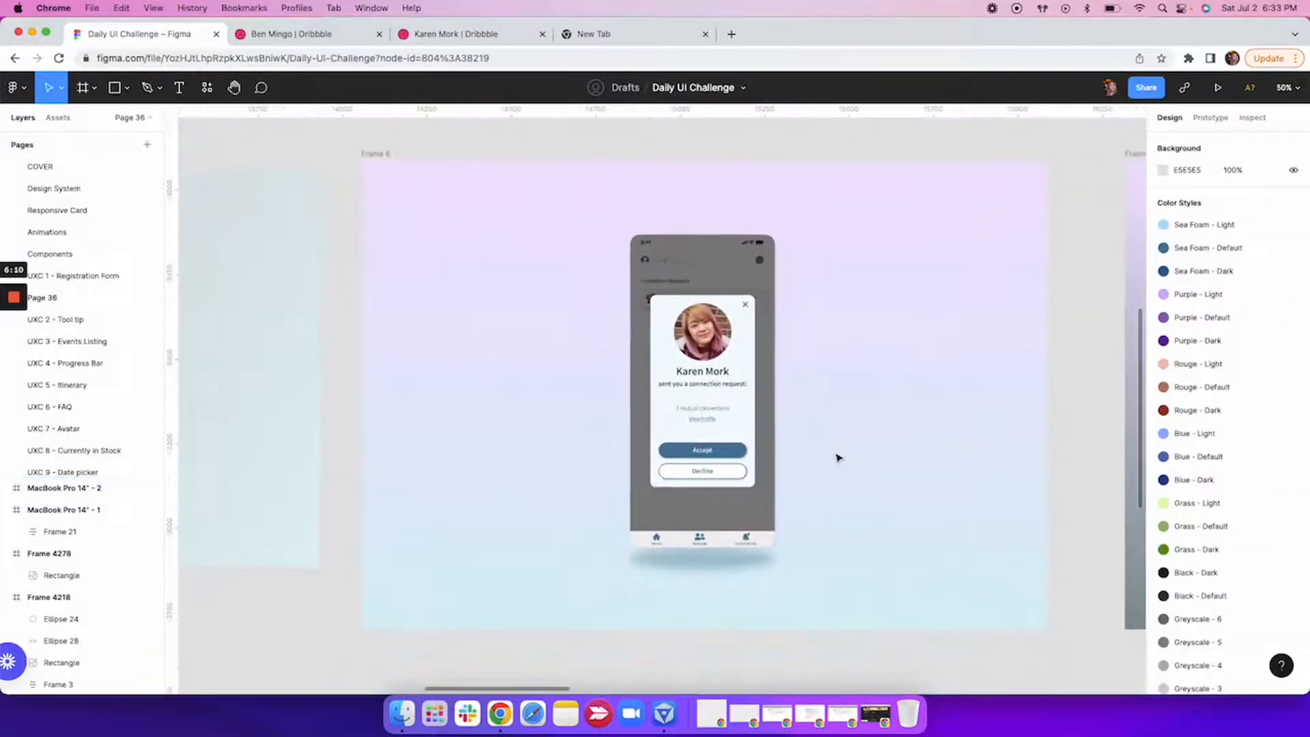
pyautogui.scroll(1, 704, 583)
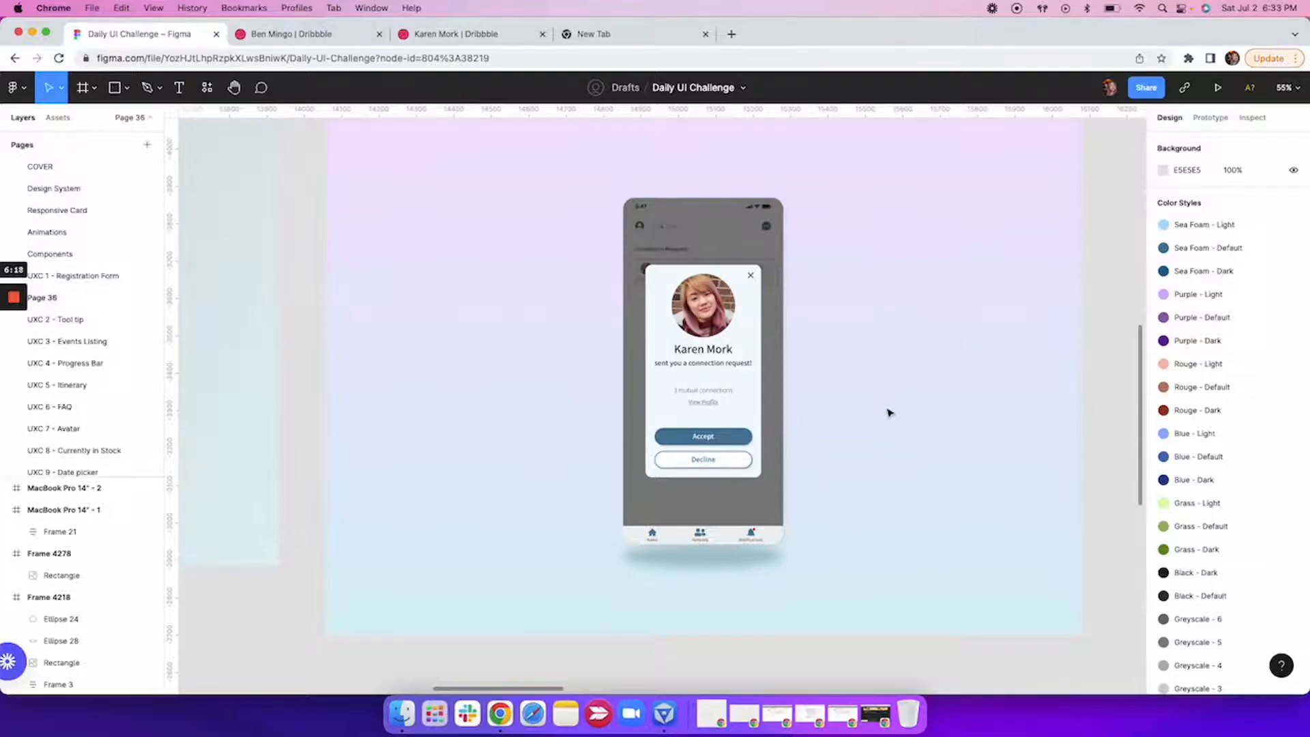
pyautogui.hscroll(2, 887, 413)
pyautogui.scroll(1, 887, 413)
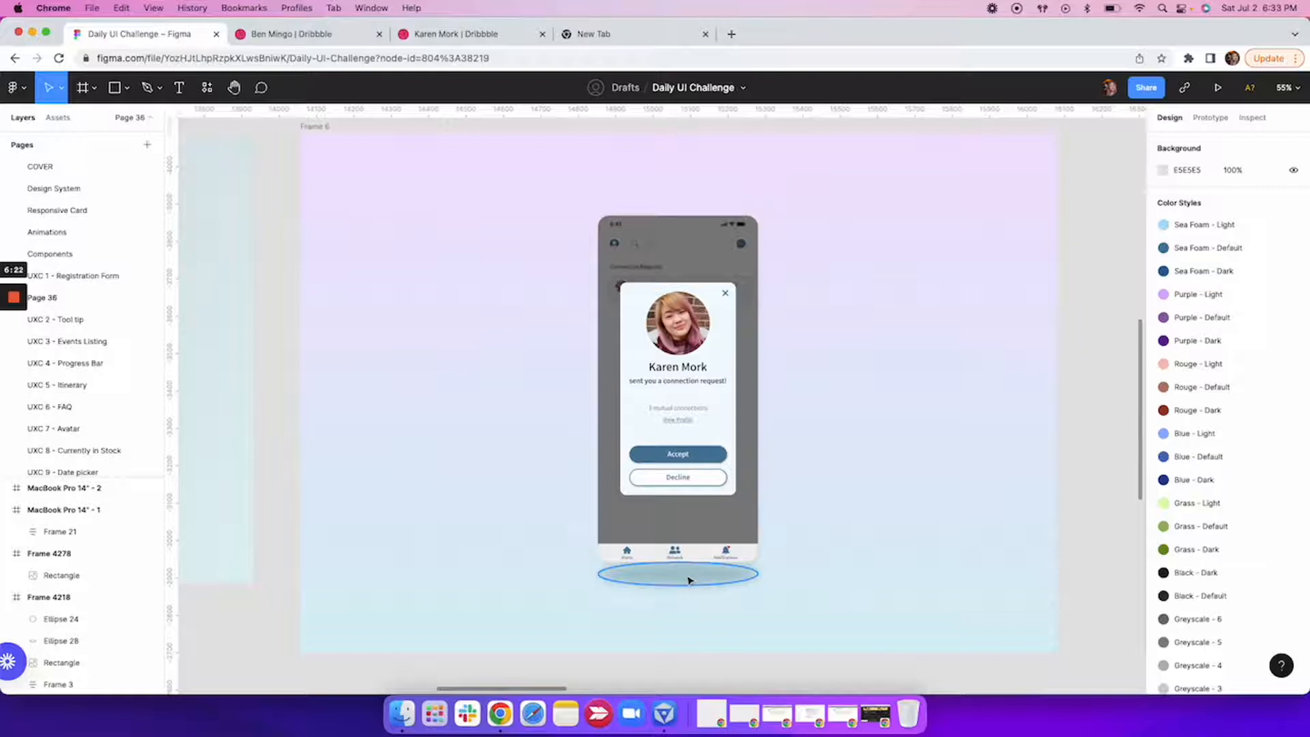
pyautogui.click(118, 95)
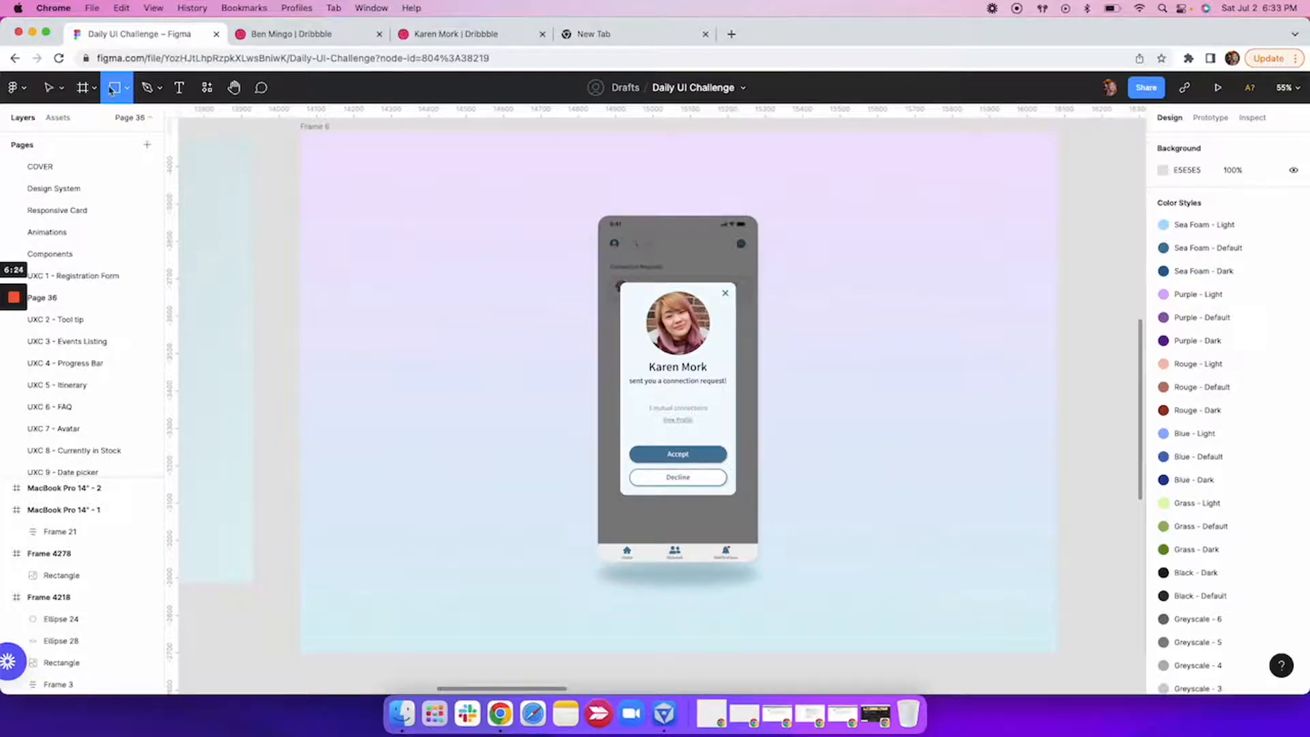
pyautogui.click(121, 98)
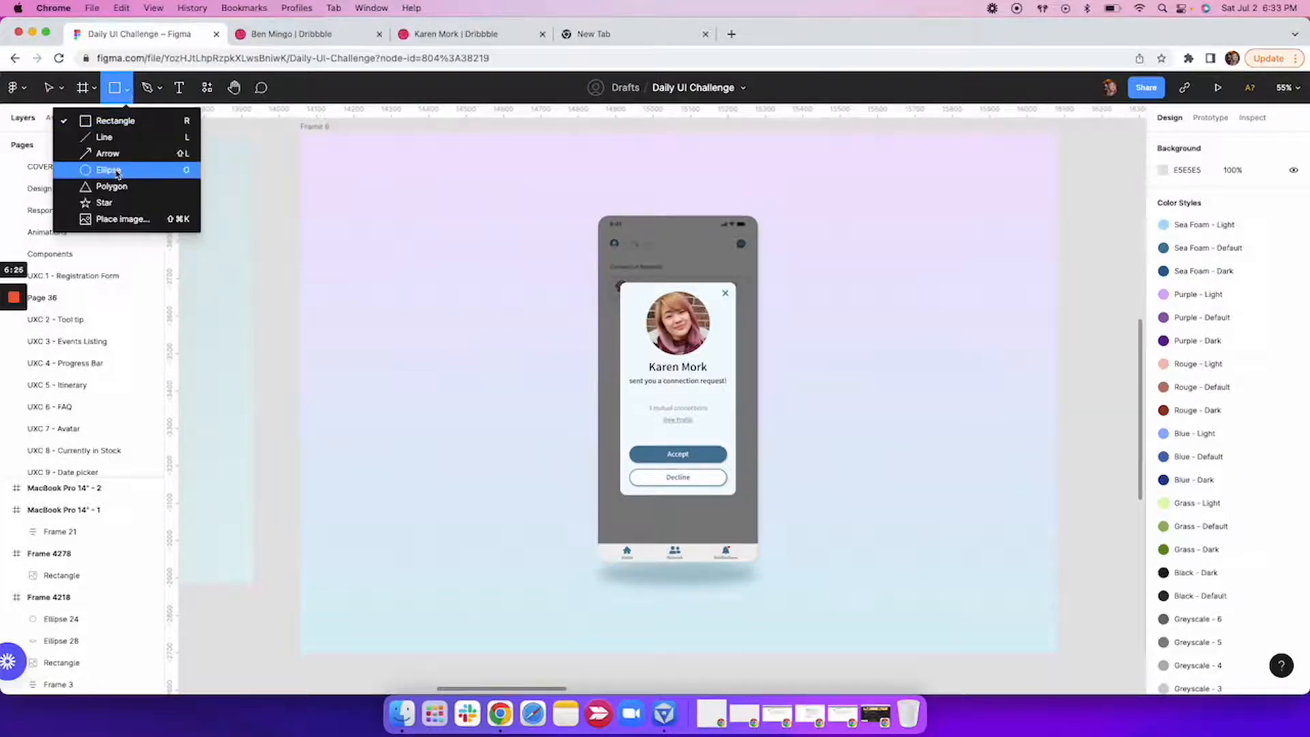
pyautogui.click(116, 172)
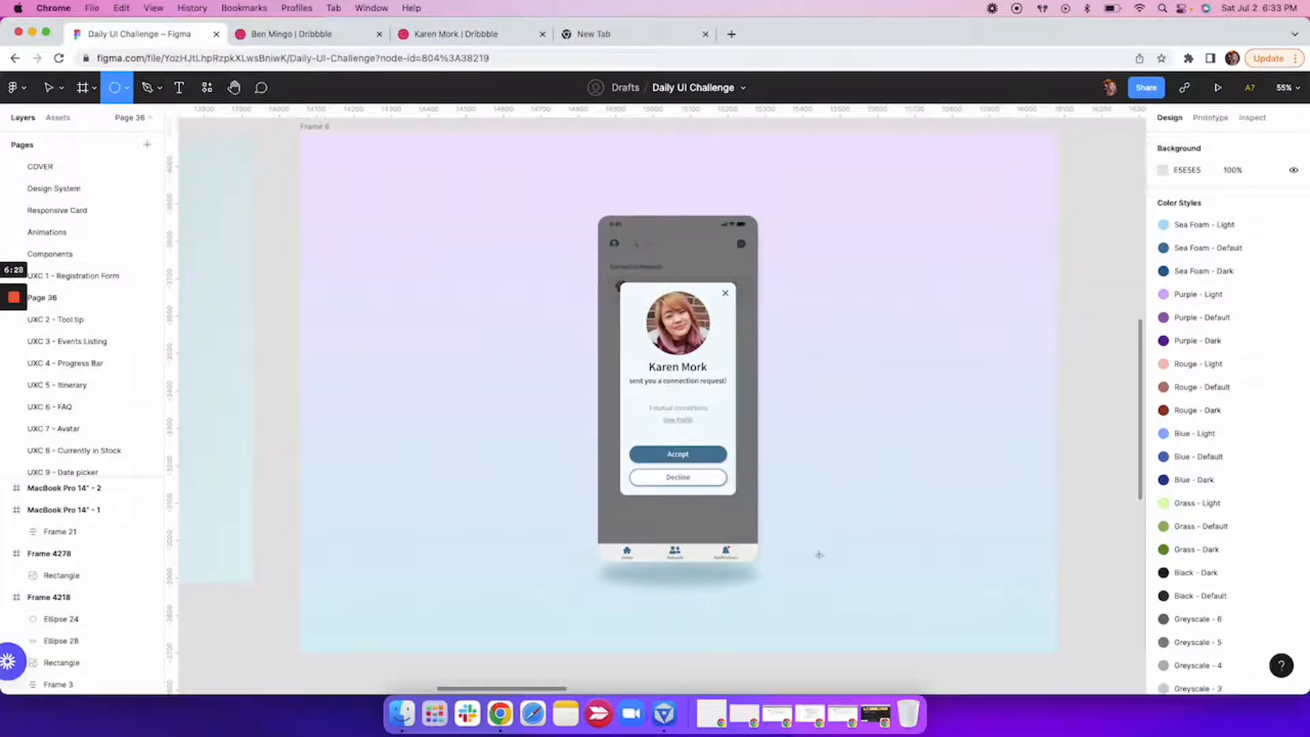
pyautogui.moveTo(817, 552); pyautogui.dragTo(960, 579)
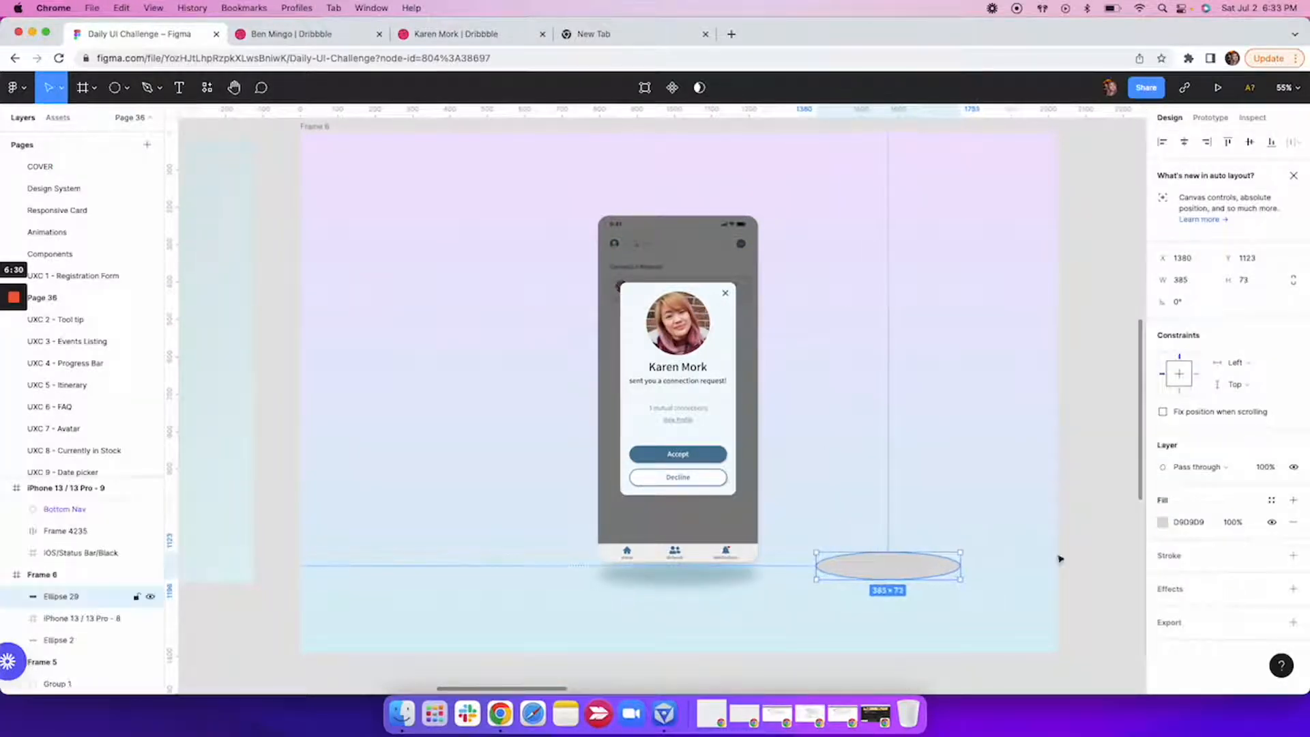
# Fill the new ellipse with the blue sampled from the background beside it, darkened to grey-blue, HSB 197, 13, 73.
pyautogui.click(1163, 524)
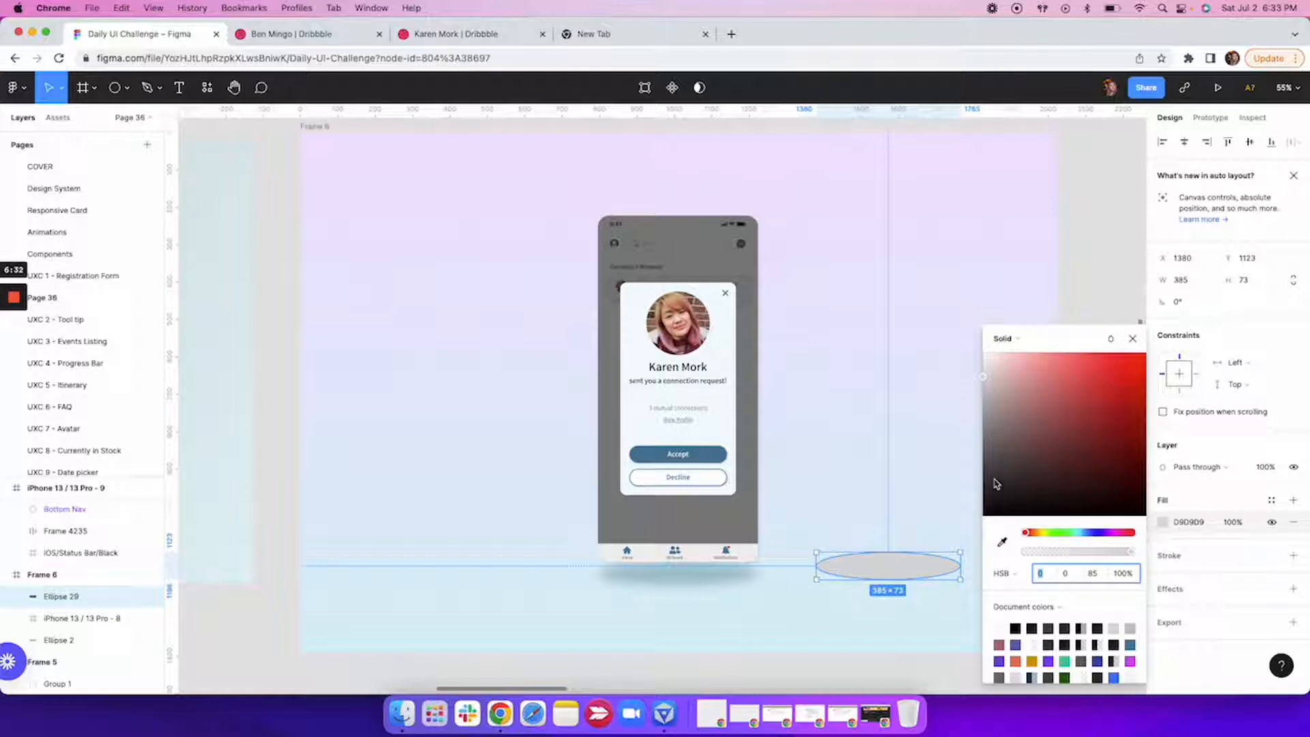
pyautogui.click(1001, 542)
pyautogui.click(962, 605)
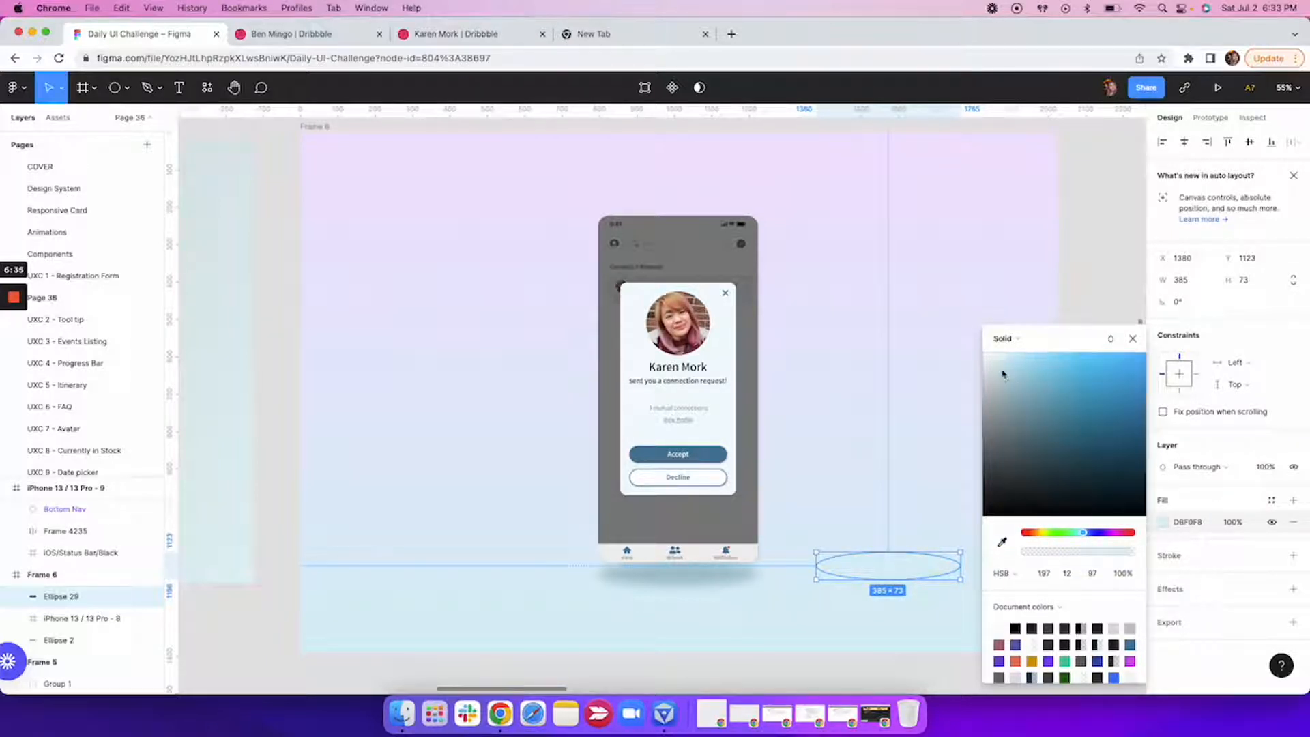
pyautogui.click(1002, 397)
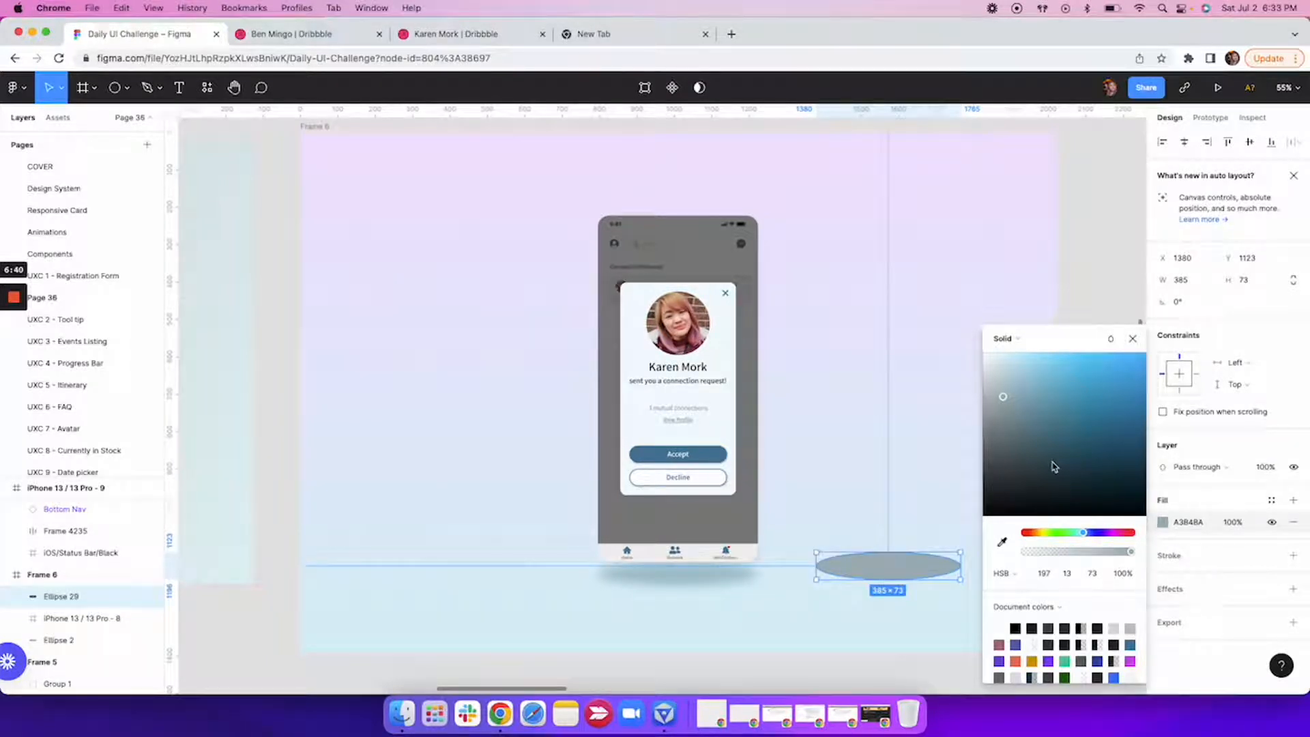
pyautogui.click(1132, 338)
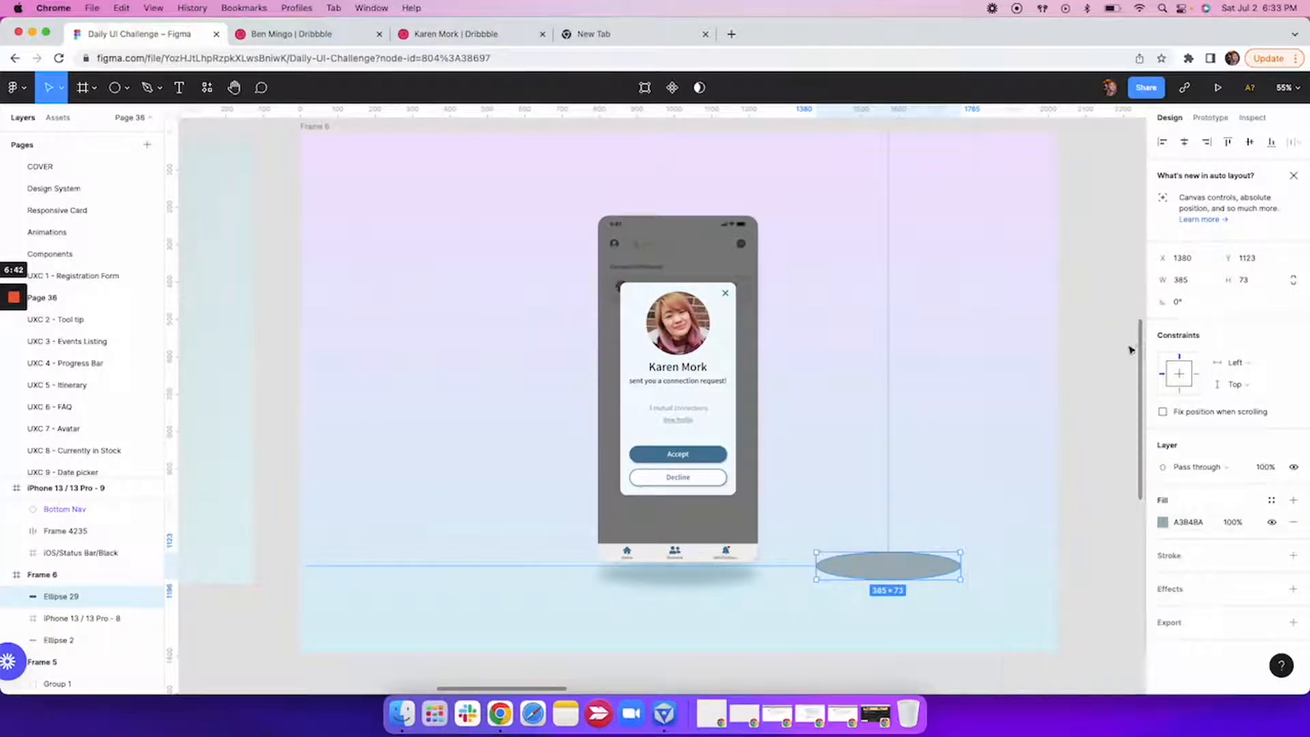
# Add a layer blur effect to the ellipse and raise its blur to about 41.
pyautogui.click(1224, 591)
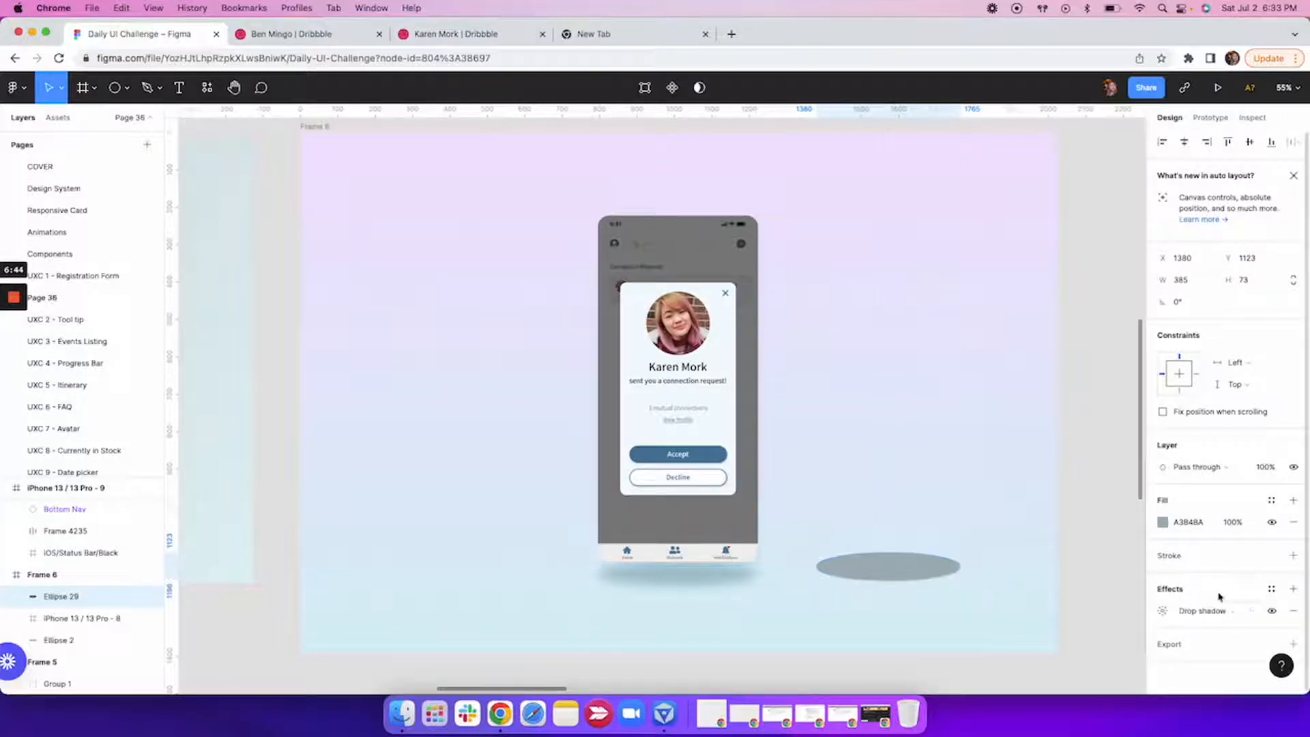
pyautogui.click(1195, 611)
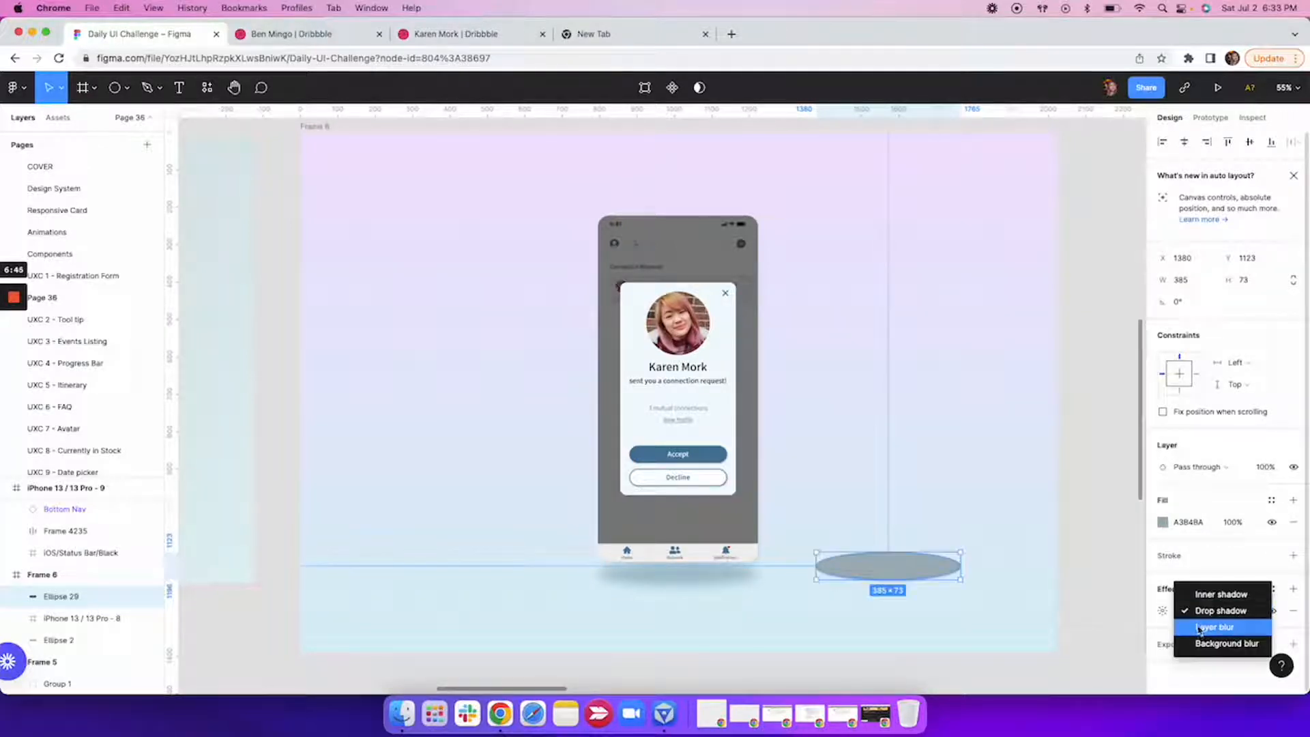
pyautogui.click(1199, 627)
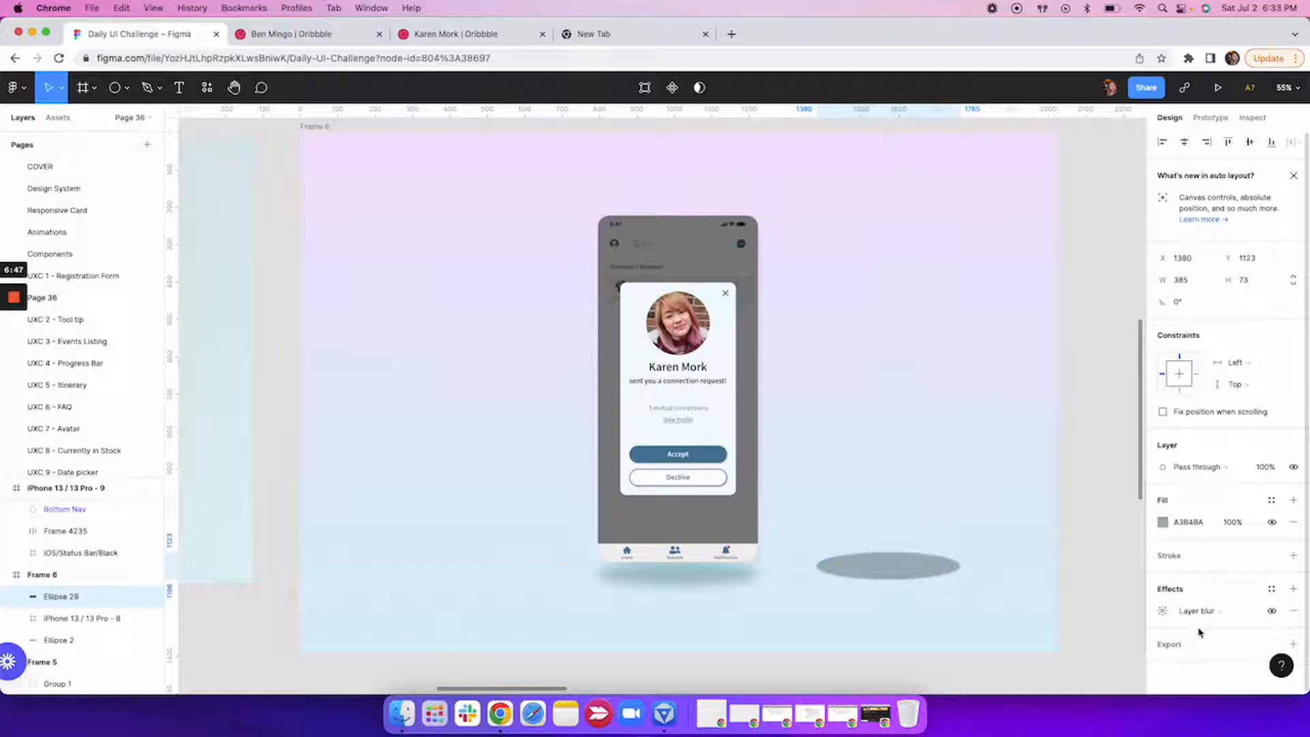
pyautogui.click(1162, 610)
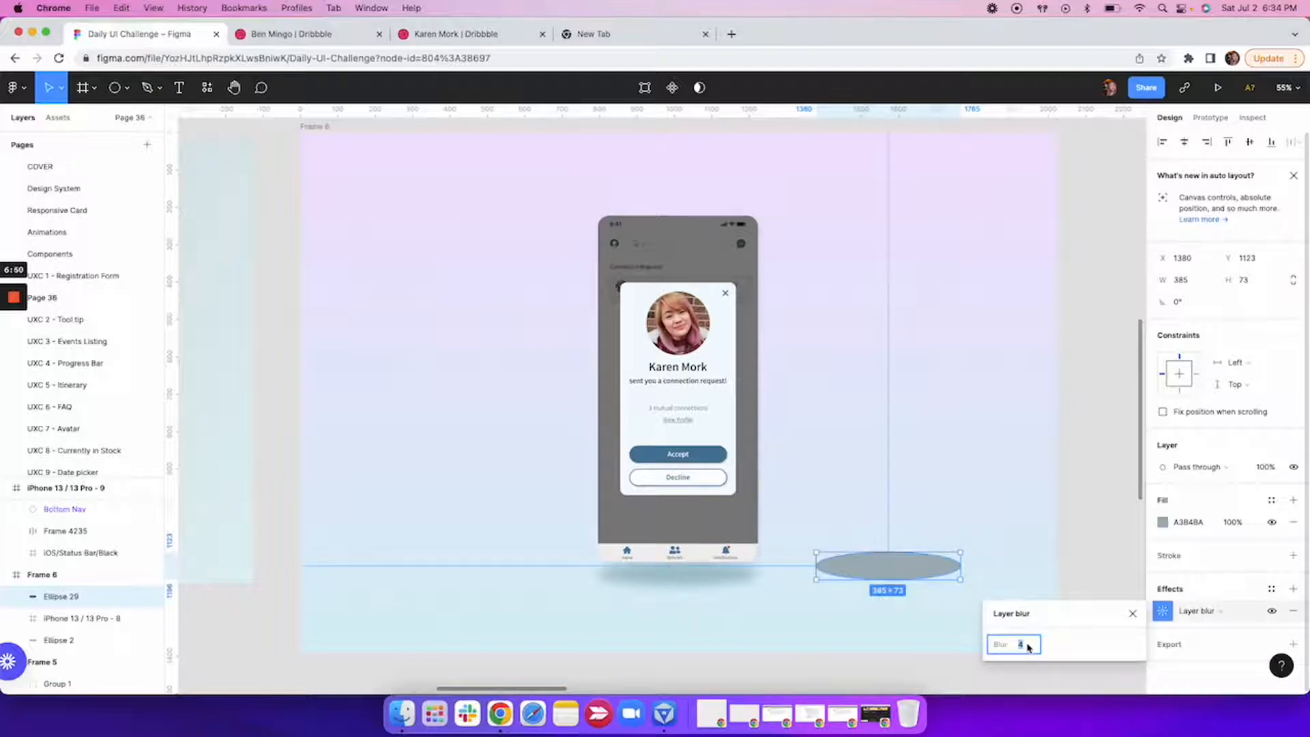
pyautogui.press('Up')
pyautogui.press('Up')
pyautogui.press('Up')
pyautogui.press('Up')
pyautogui.press('Up')
pyautogui.press('Up')
pyautogui.press('Up')
pyautogui.press('Up')
pyautogui.press('Up')
pyautogui.press('Up')
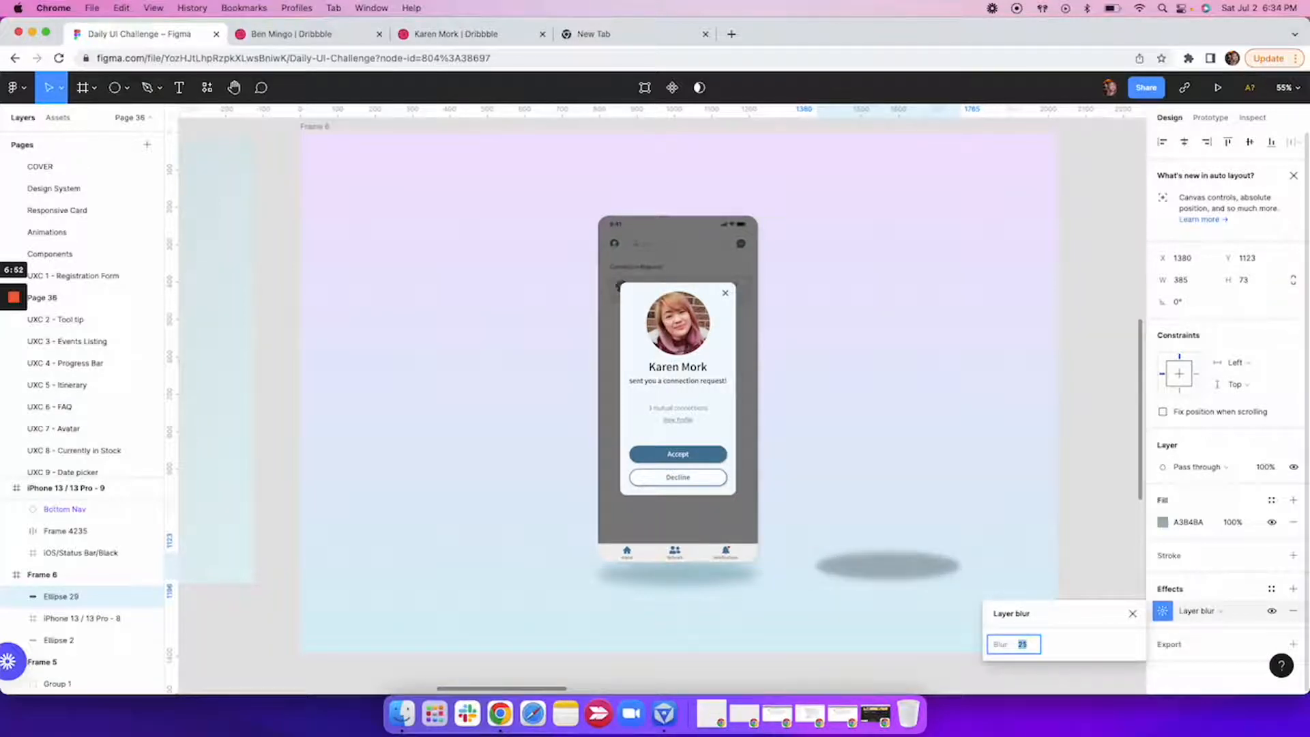
pyautogui.press('Up')
pyautogui.press('Up')
pyautogui.press('Up')
pyautogui.press('Up')
pyautogui.press('Up')
pyautogui.press('Up')
pyautogui.press('Up')
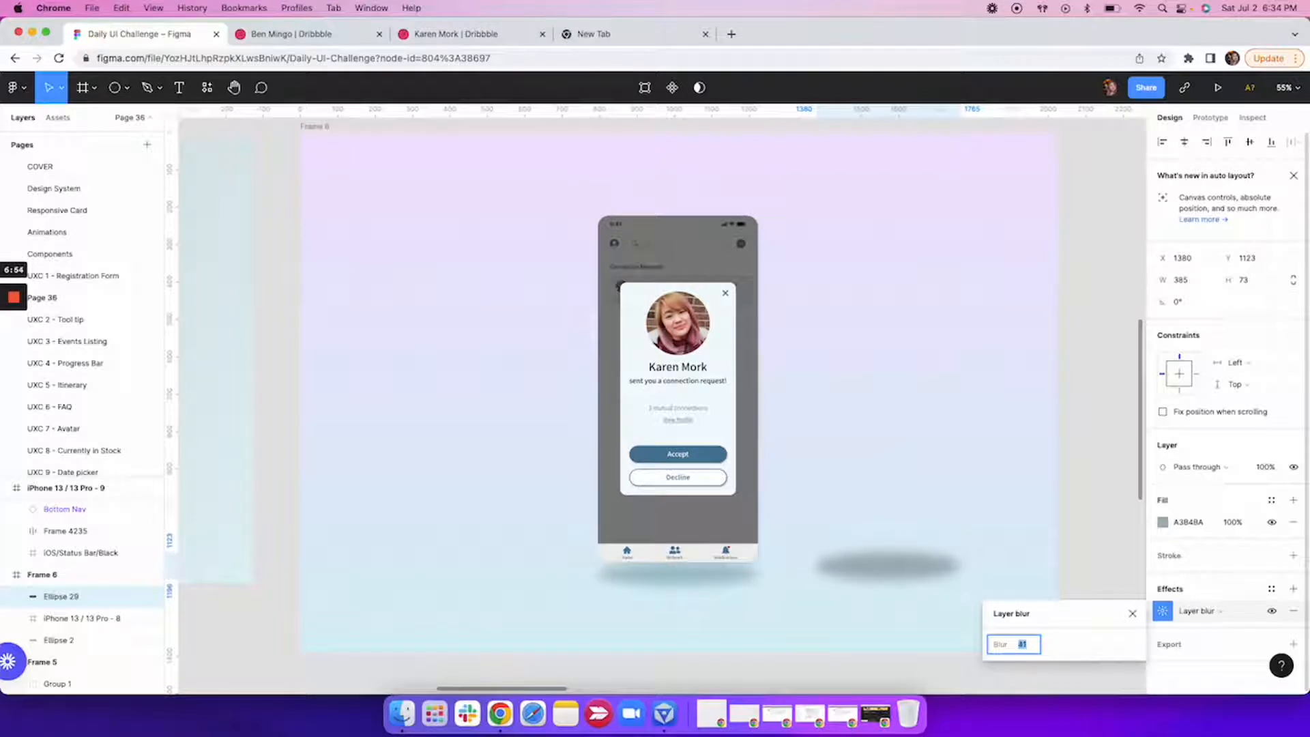
pyautogui.click(1131, 614)
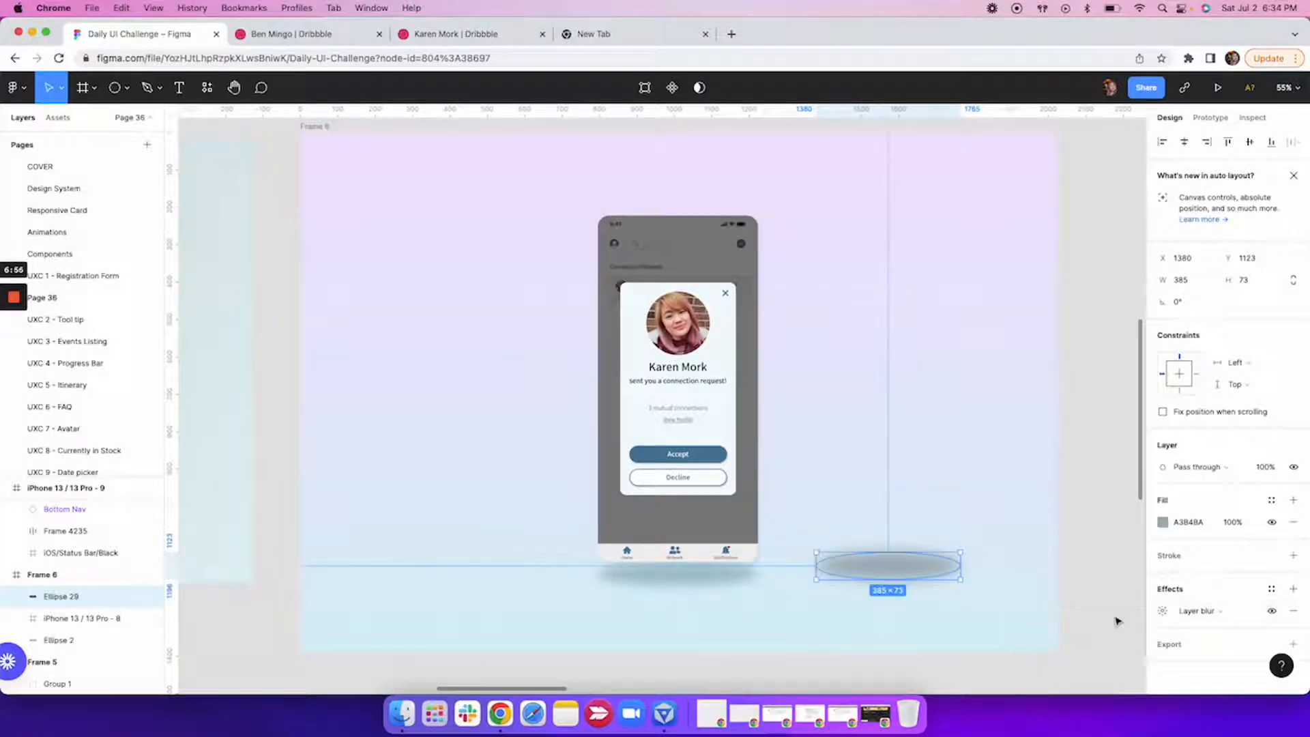
# Move the blurred ellipse beneath the phone, to about X 828, Y 1137, and send it to the back.
pyautogui.moveTo(890, 573); pyautogui.dragTo(682, 578)
pyautogui.rightClick(718, 578)
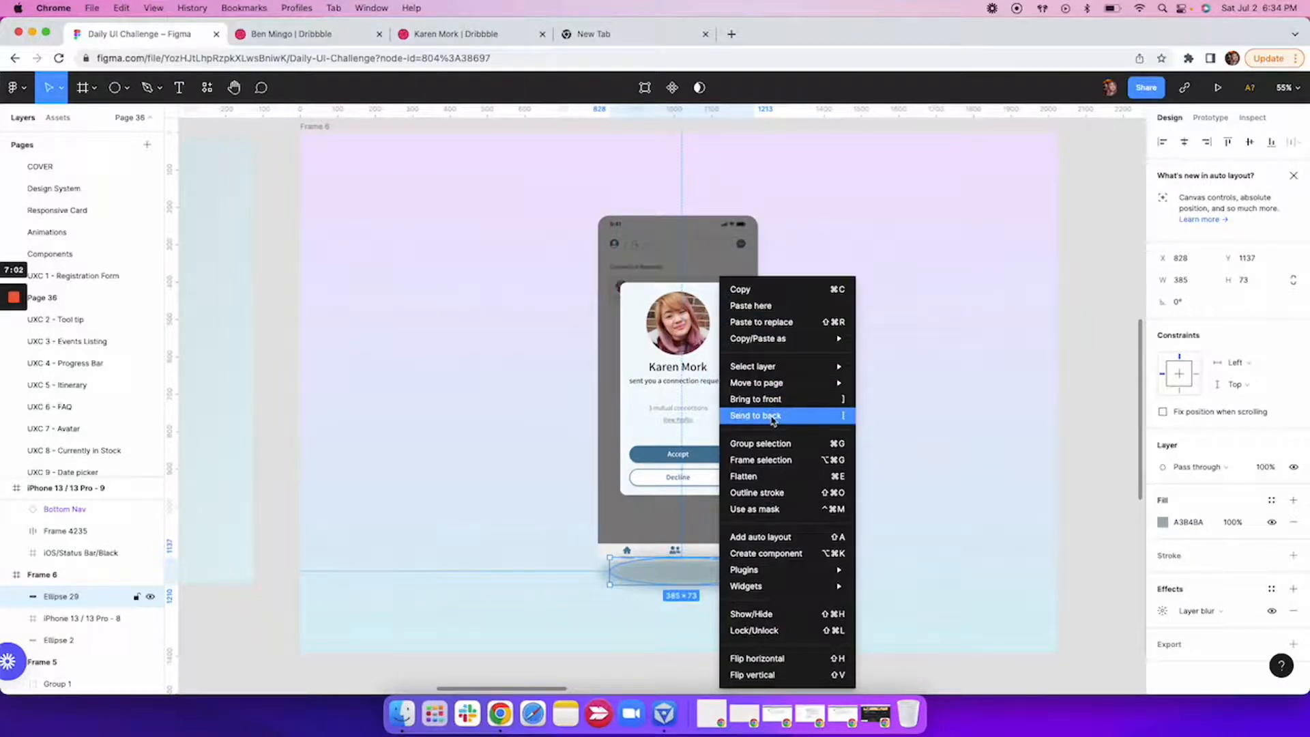
pyautogui.click(773, 418)
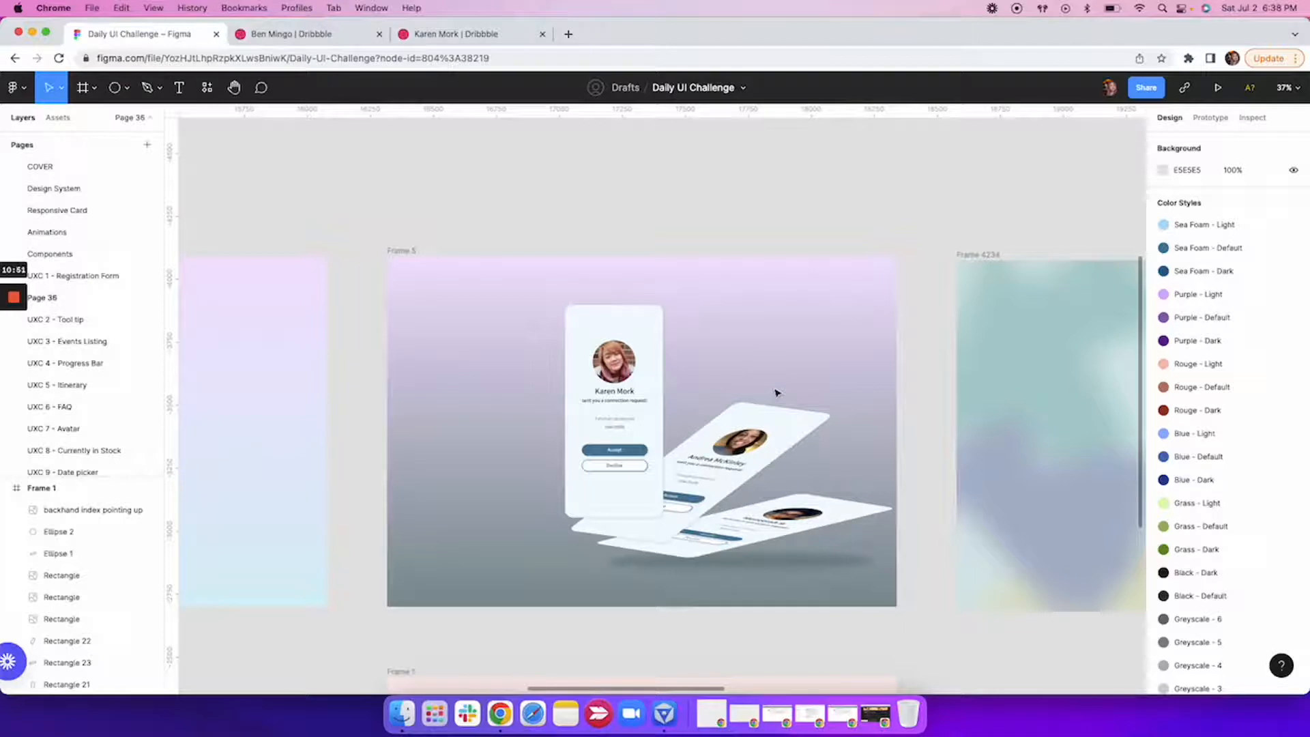
# Look over the tilted screens in Frame 5 and the calculator phones with the pointing hand in Frame 1.
pyautogui.scroll(-10, 672, 348)
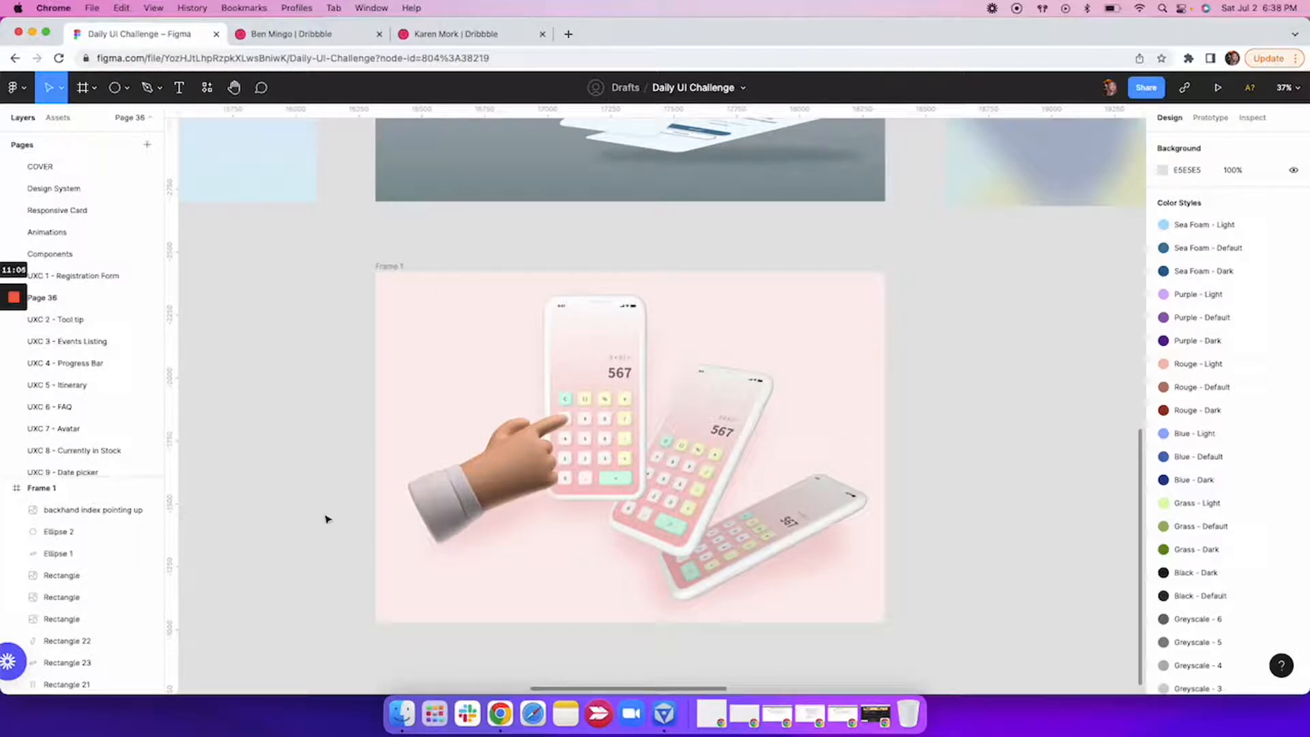
pyautogui.scroll(-5, 327, 519)
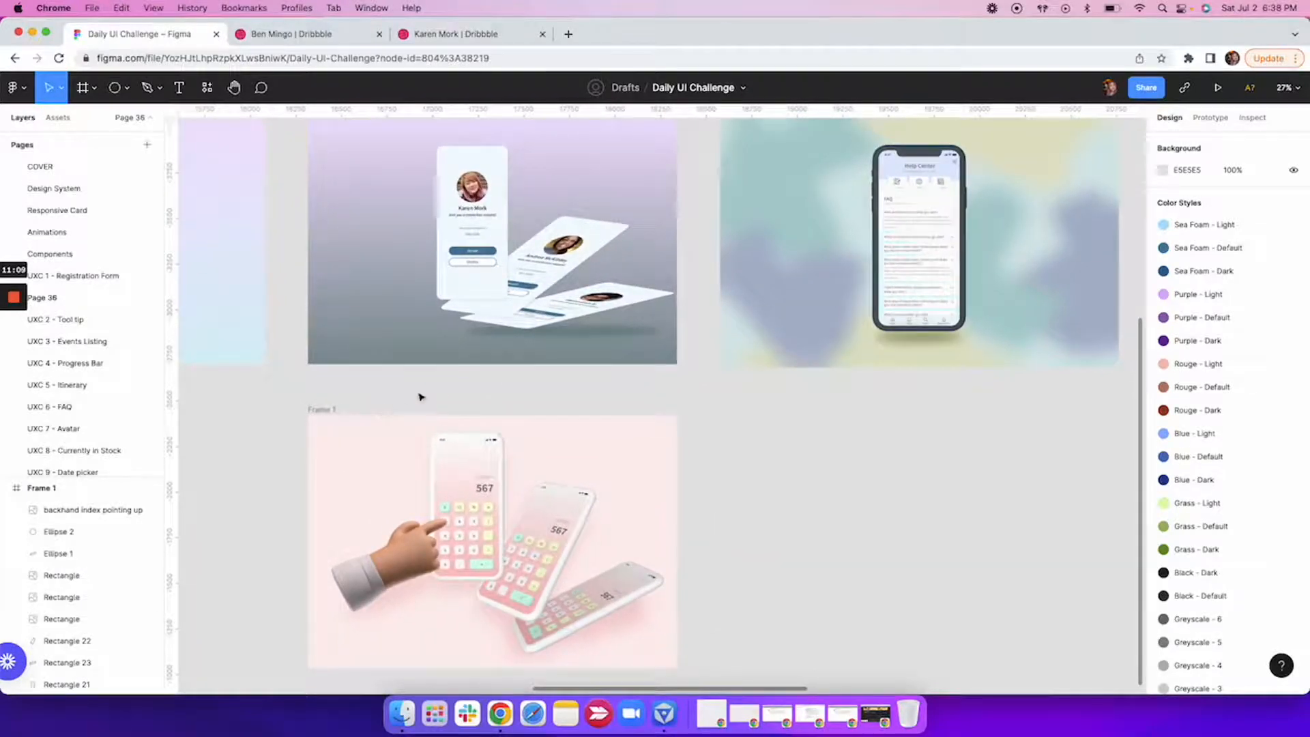
pyautogui.hscroll(1, 497, 419)
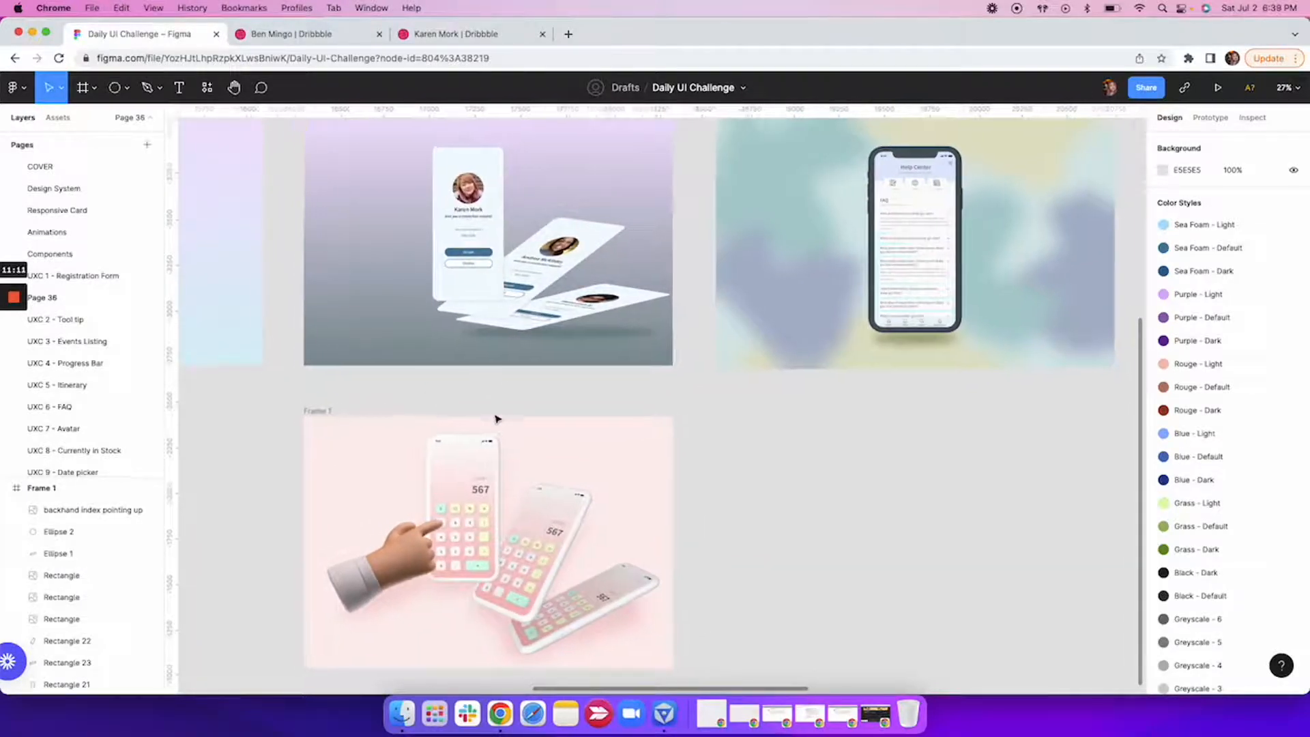
# Inspect the blurred ellipses behind the Daily UI #1 Registration Form and the full-frame blur overlay in Frame 4234.
pyautogui.hscroll(10, 496, 418)
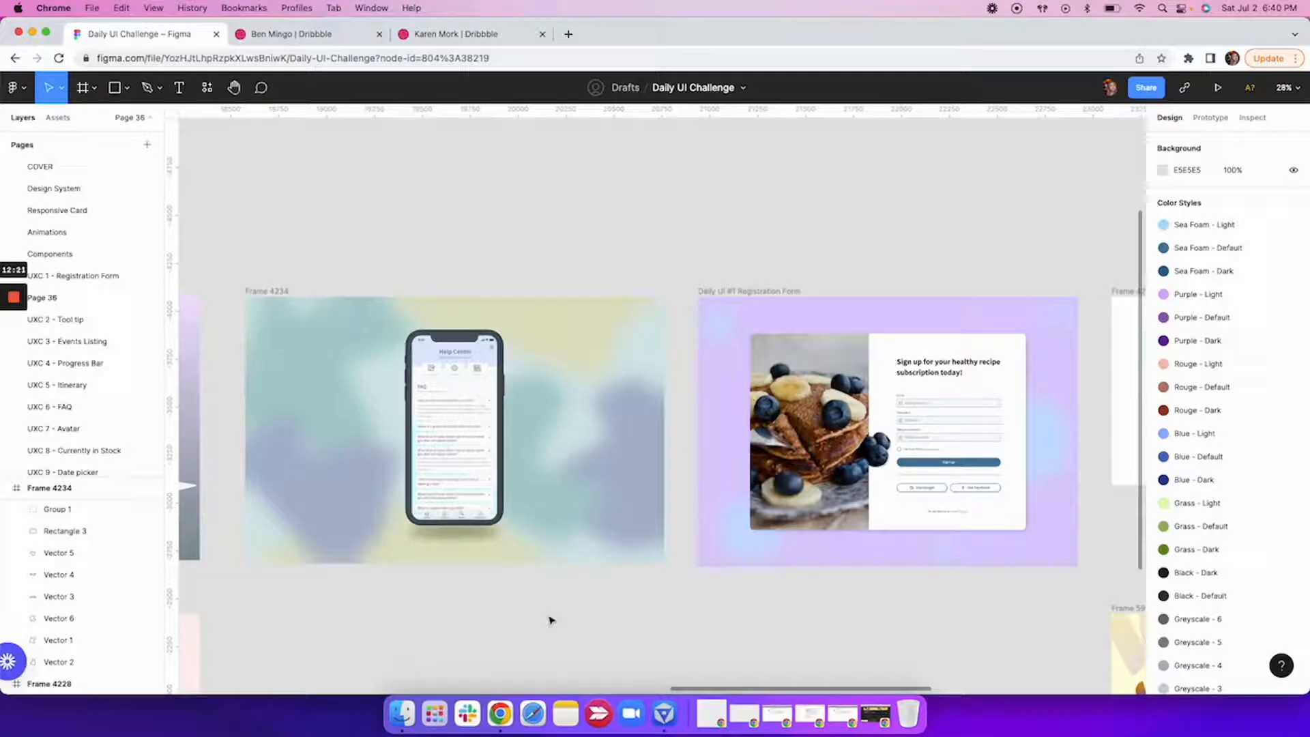
pyautogui.click(741, 545)
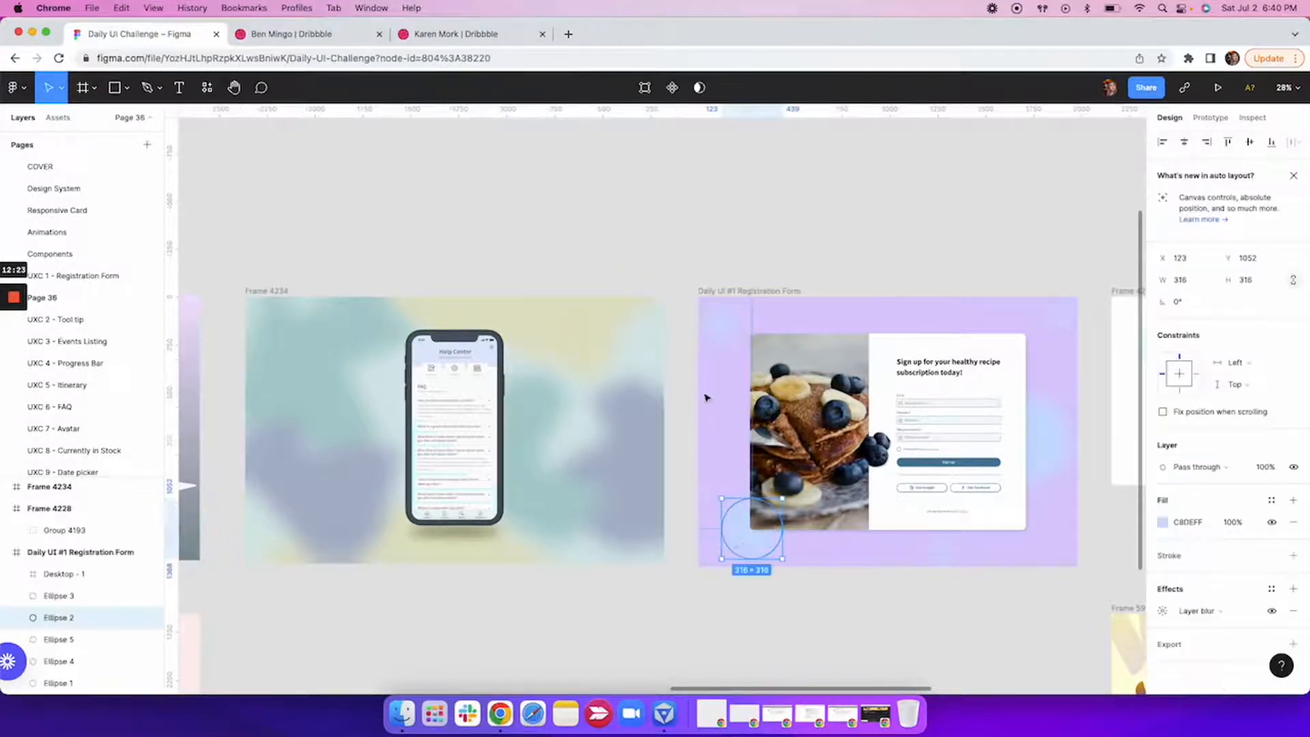
pyautogui.click(720, 319)
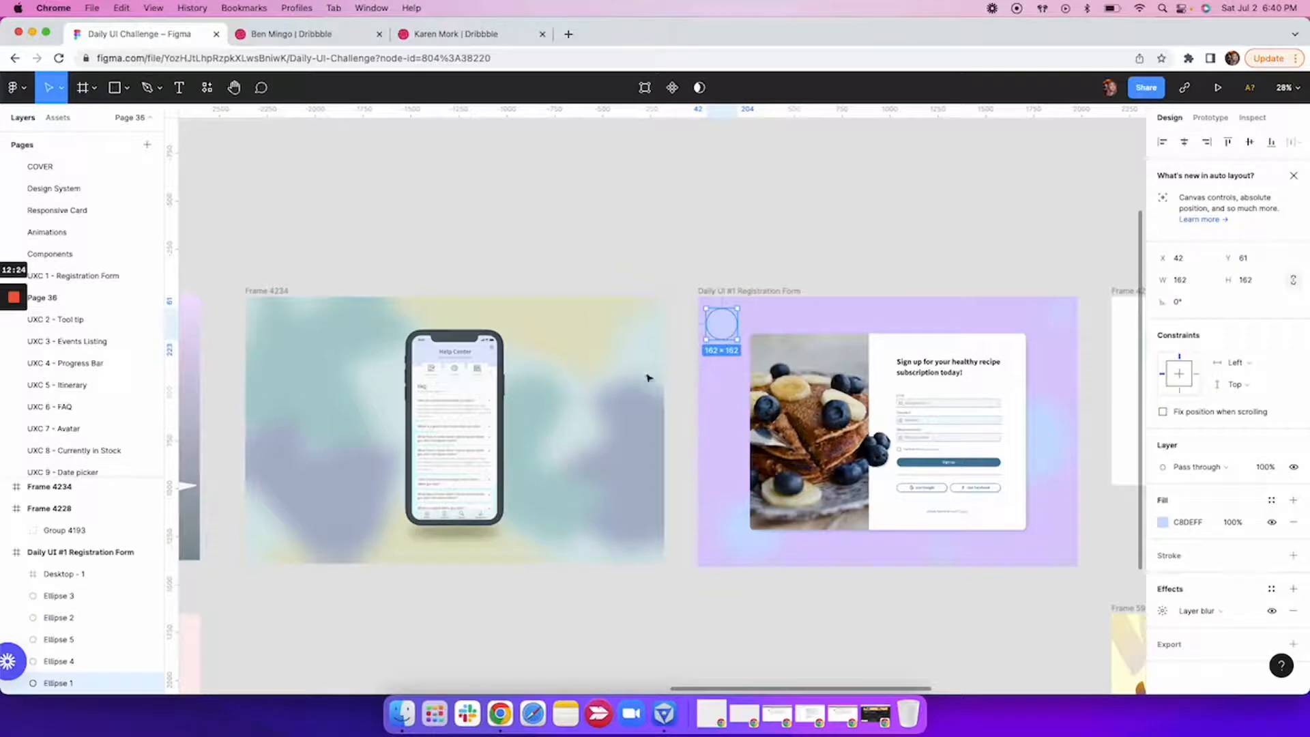
pyautogui.click(588, 423)
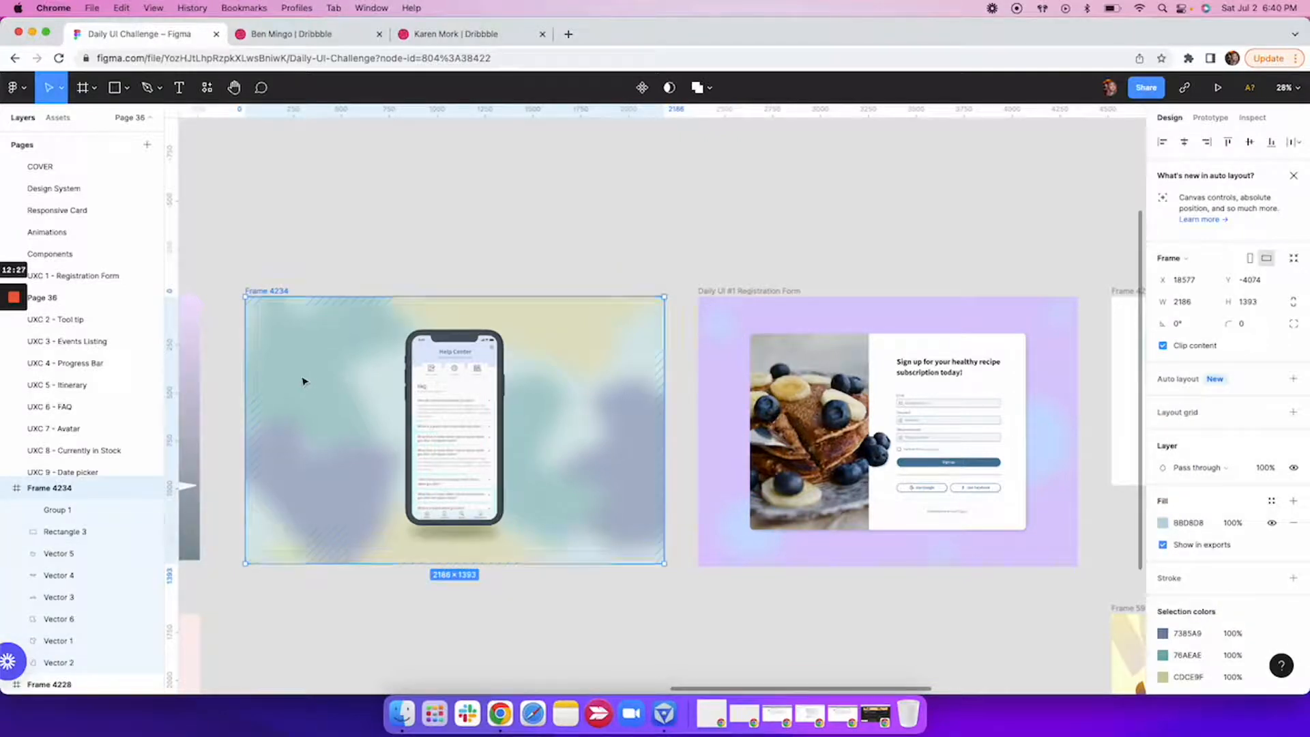
pyautogui.doubleClick(305, 382)
pyautogui.press('Escape')
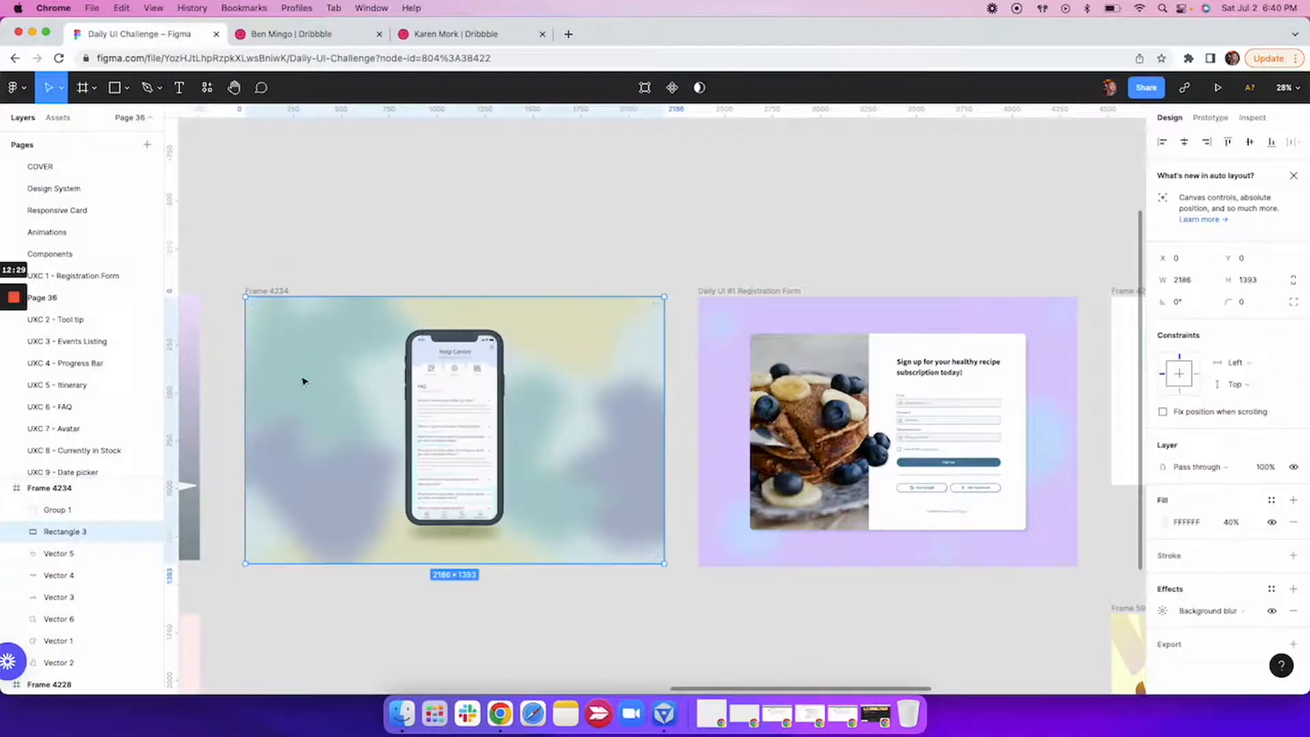
# Shift the background-blur overlay in Frame 4234 aside and back to compare the colour shapes with and without it.
pyautogui.moveTo(304, 380); pyautogui.dragTo(343, 381)
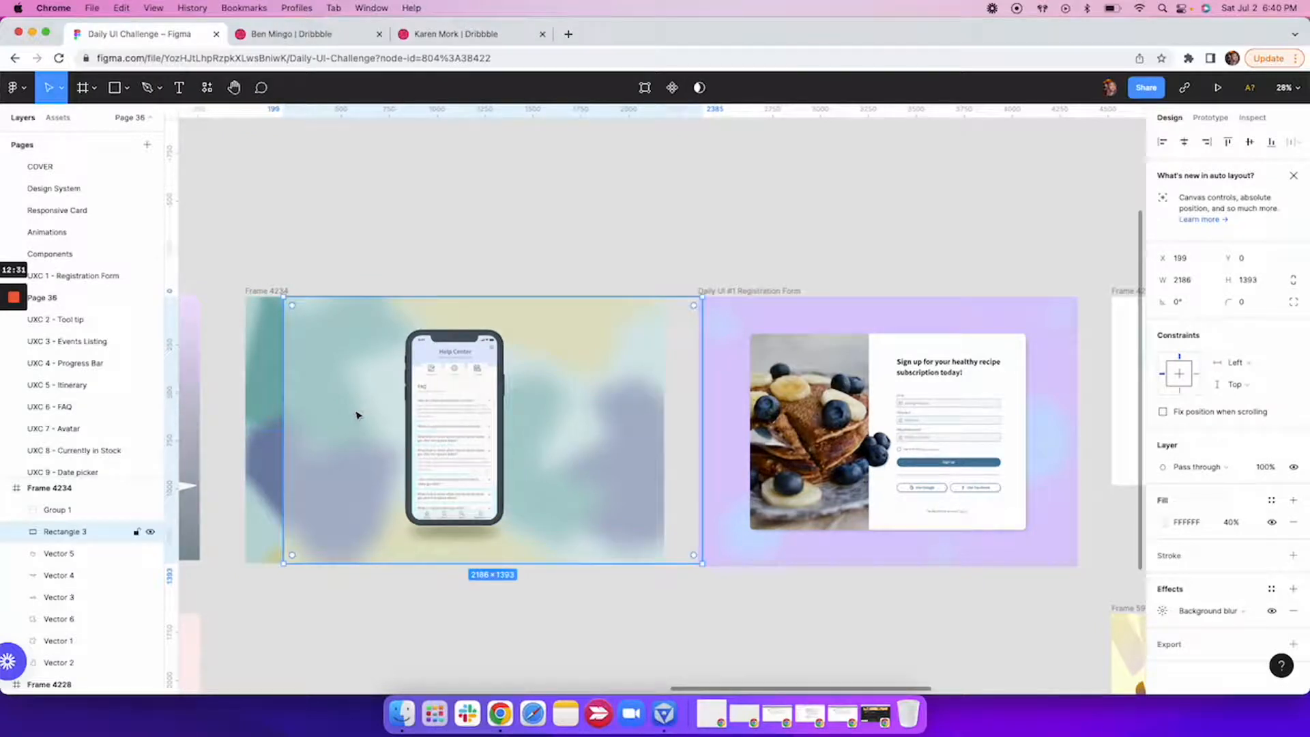
pyautogui.moveTo(356, 414); pyautogui.dragTo(318, 411)
pyautogui.scroll(-5, 324, 388)
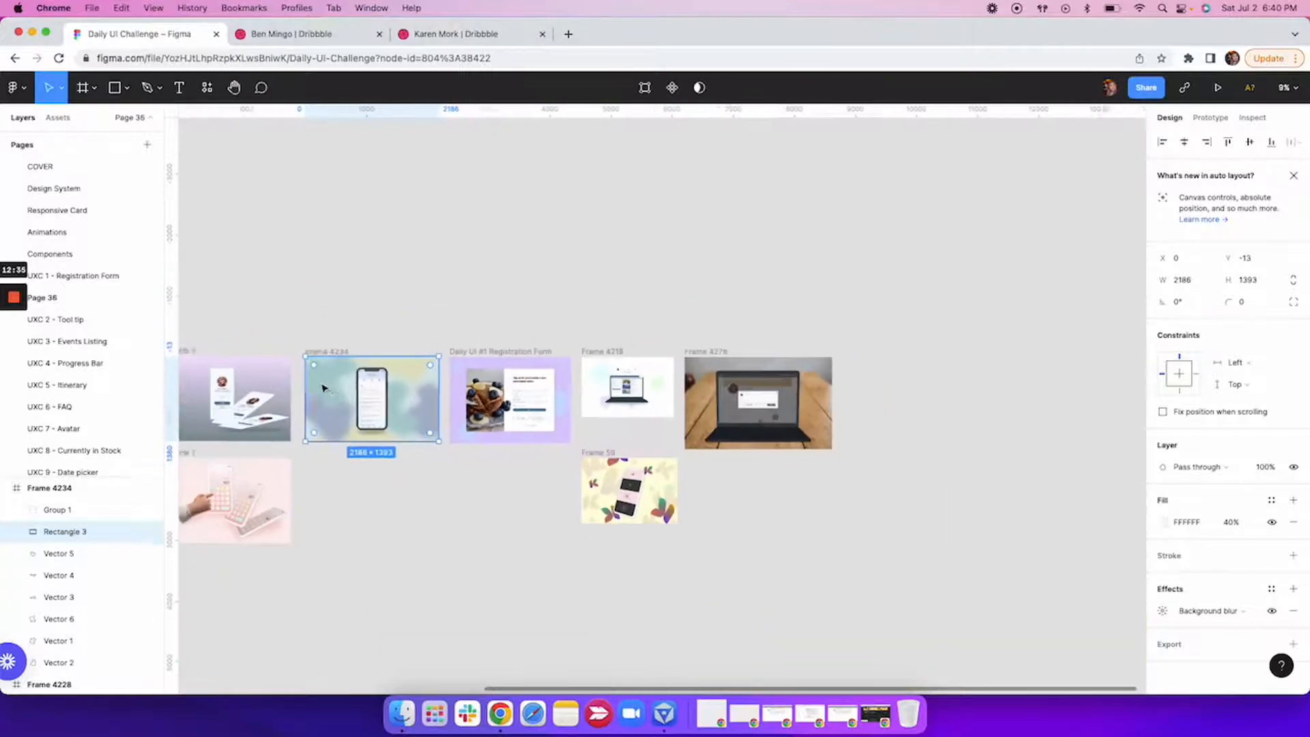
# Move the MacBook Pro 14" - 2 gradient frame into the empty canvas area above Frame 4234.
pyautogui.hscroll(-6, 323, 387)
pyautogui.moveTo(368, 262); pyautogui.dragTo(785, 262)
pyautogui.hscroll(4, 784, 262)
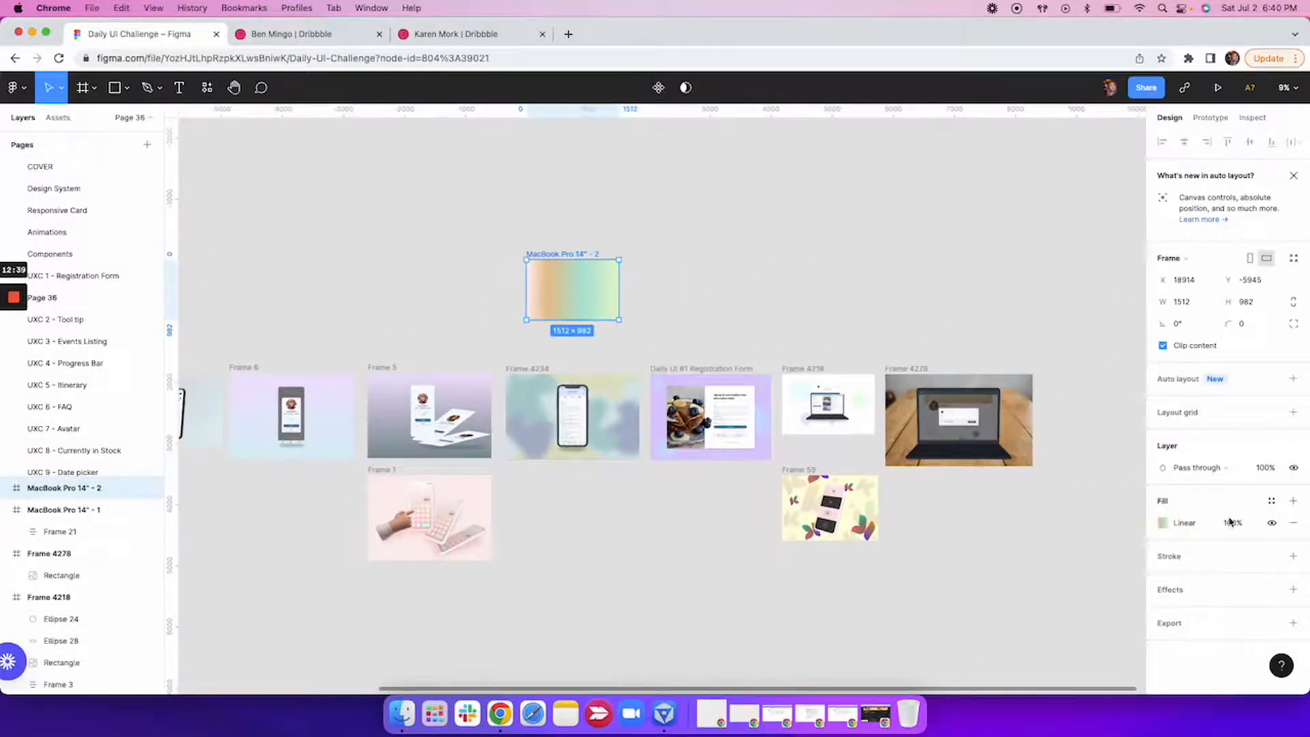
# Change the MacBook Pro 14" - 2 frame's linear gradient fill to a solid near-white, FEFEFE.
pyautogui.click(1175, 523)
pyautogui.click(1006, 289)
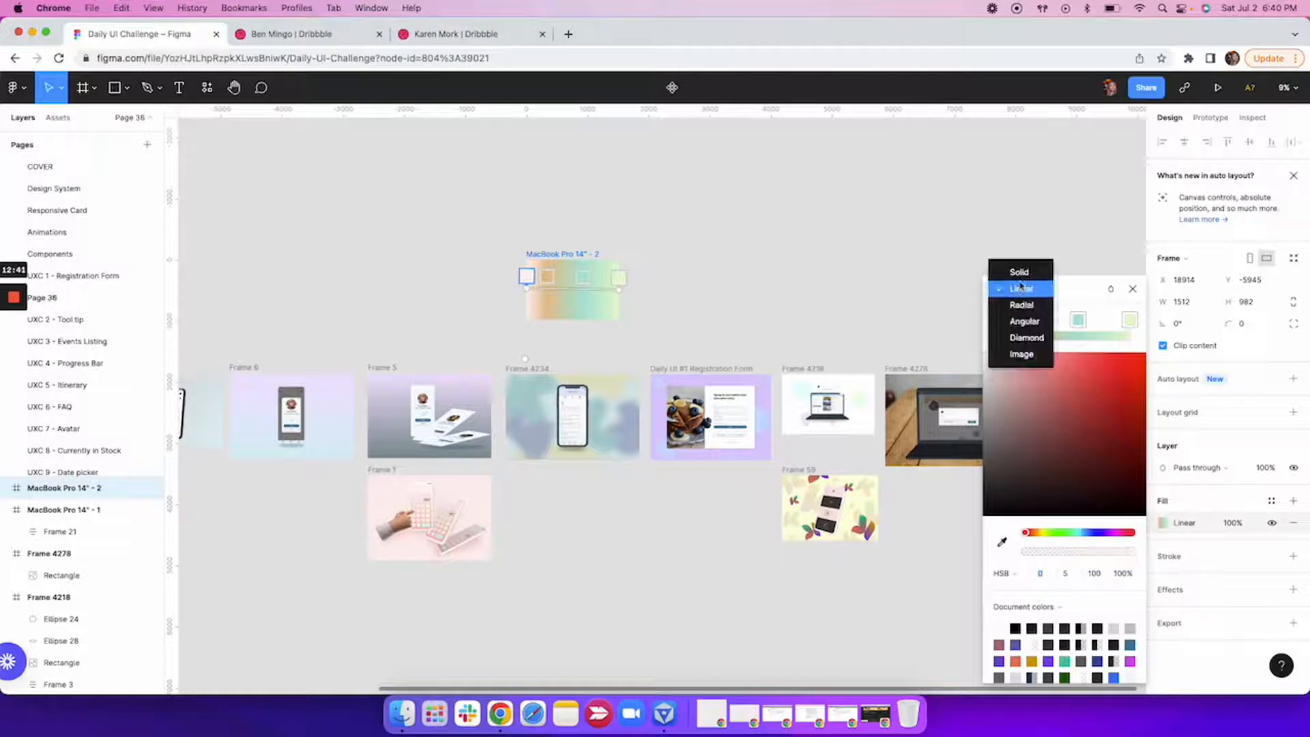
pyautogui.click(1009, 270)
pyautogui.moveTo(991, 306); pyautogui.dragTo(909, 300)
pyautogui.scroll(5, 546, 343)
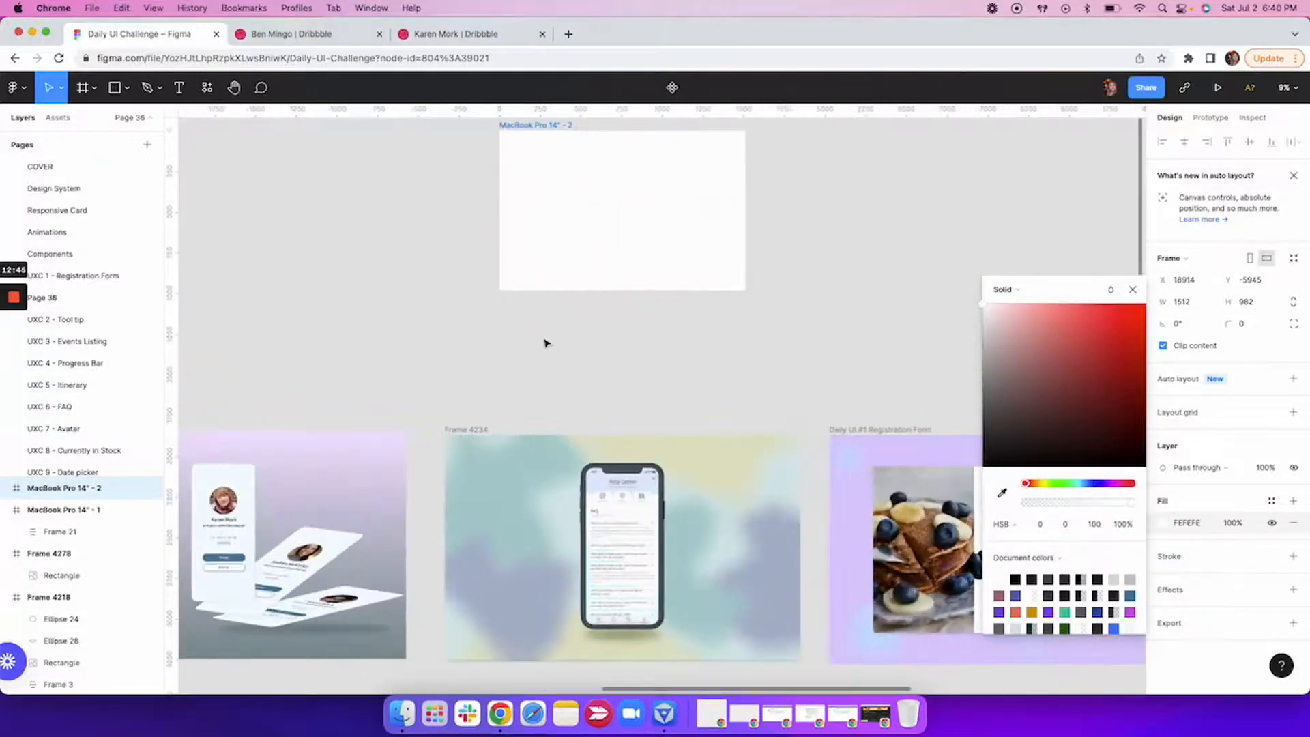
pyautogui.click(1132, 294)
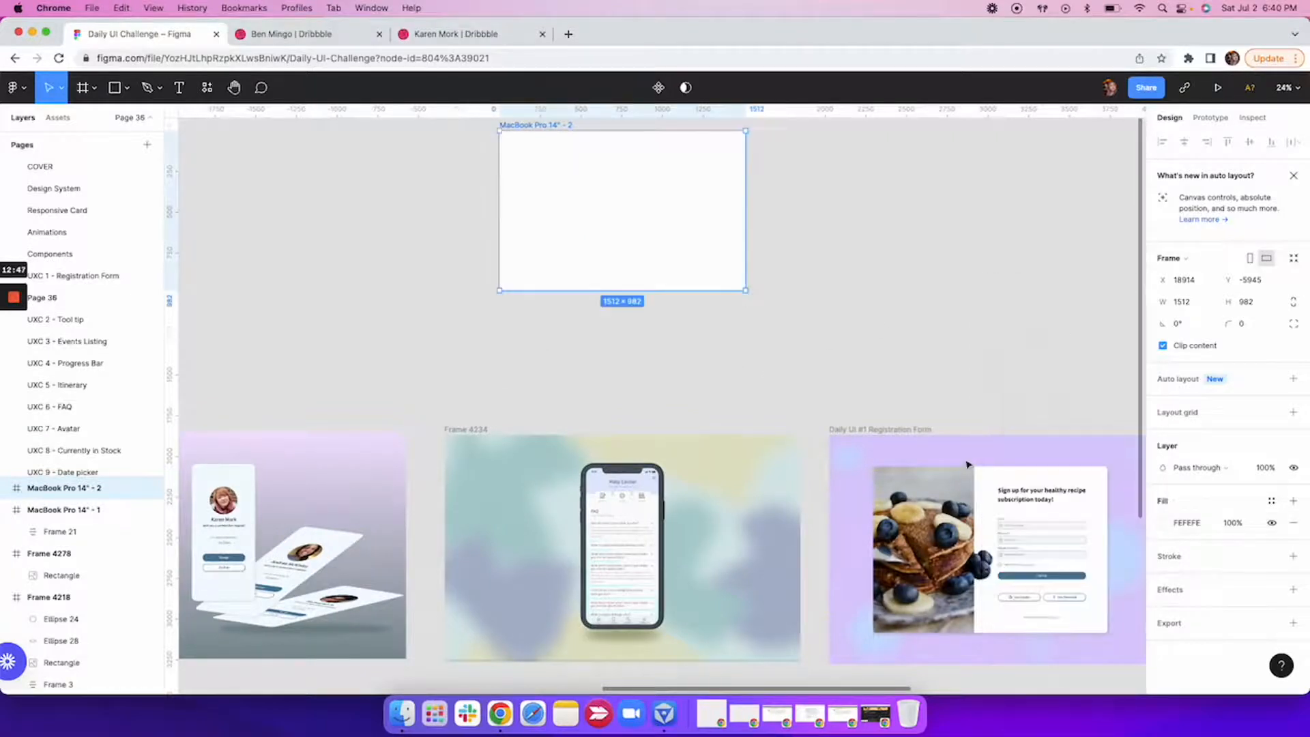
# Draw a circle of about 197 × 197 inside the MacBook Pro 14" - 2 frame.
pyautogui.hscroll(3, 784, 454)
pyautogui.click(784, 453)
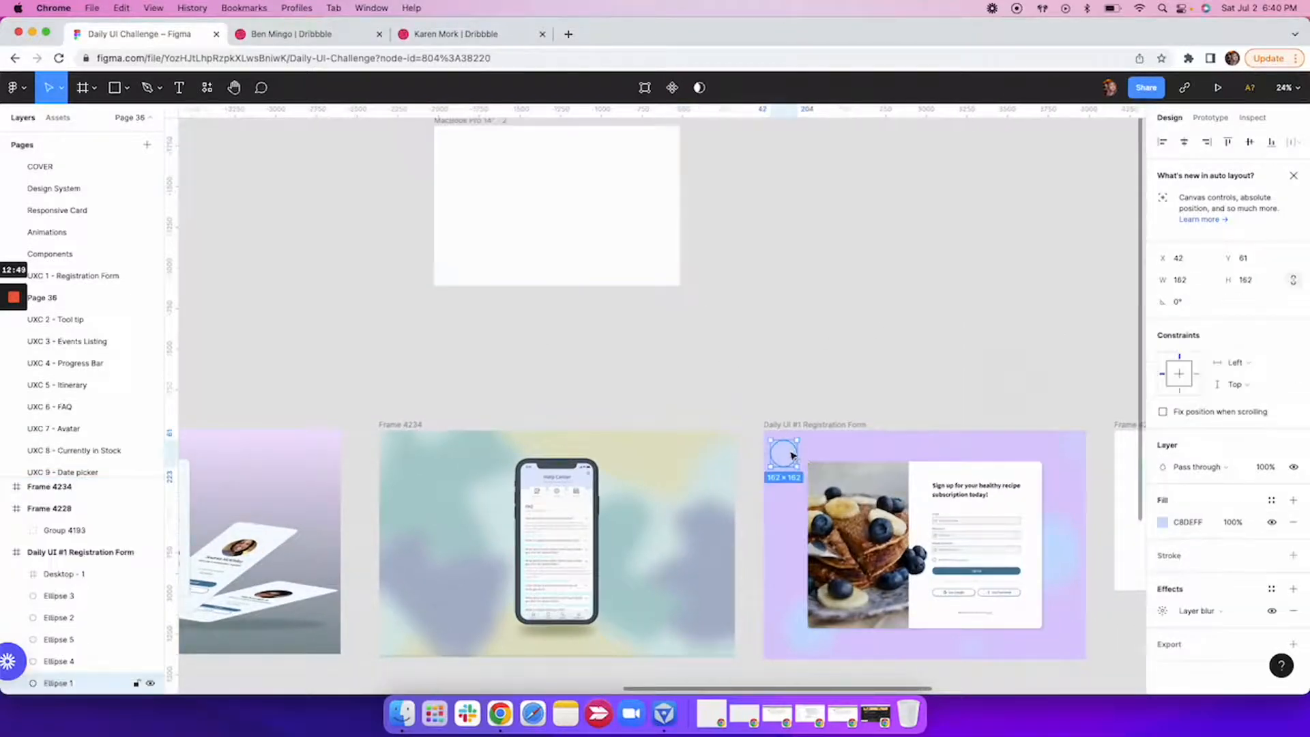
pyautogui.click(119, 99)
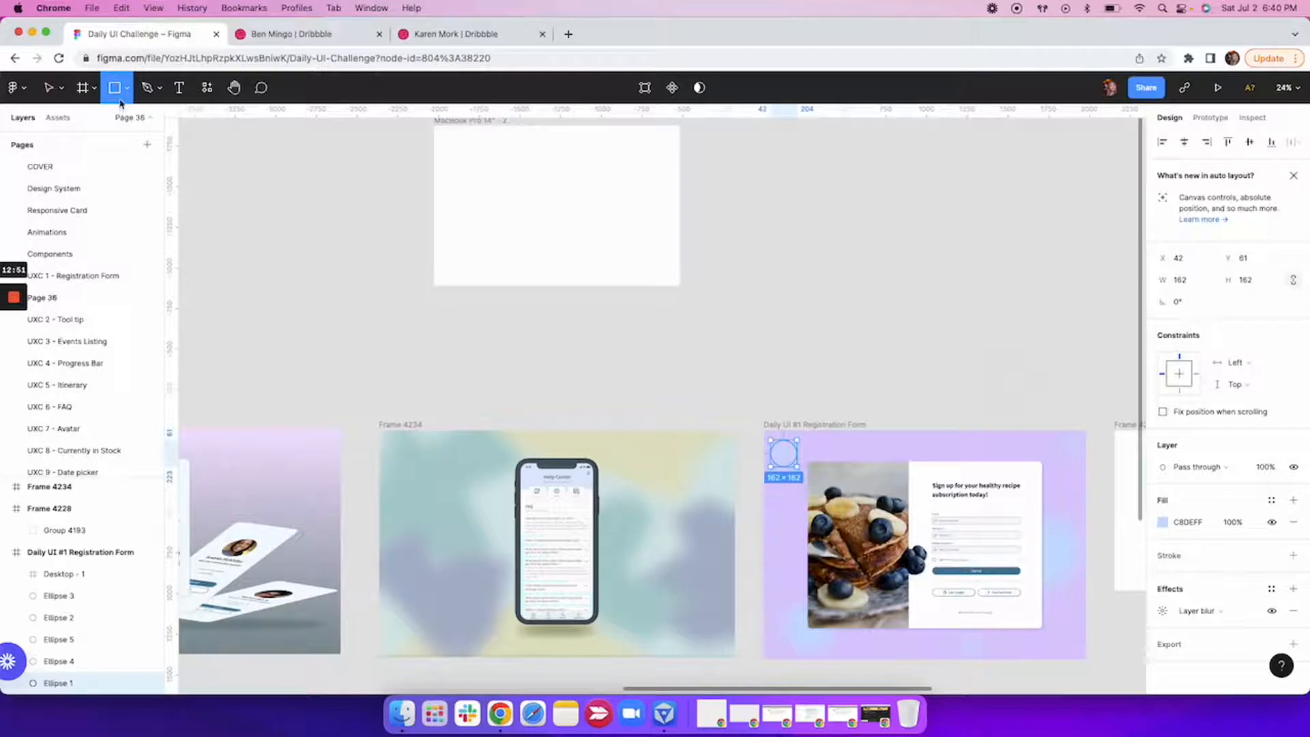
pyautogui.click(123, 95)
pyautogui.click(110, 168)
pyautogui.moveTo(556, 183); pyautogui.dragTo(589, 214)
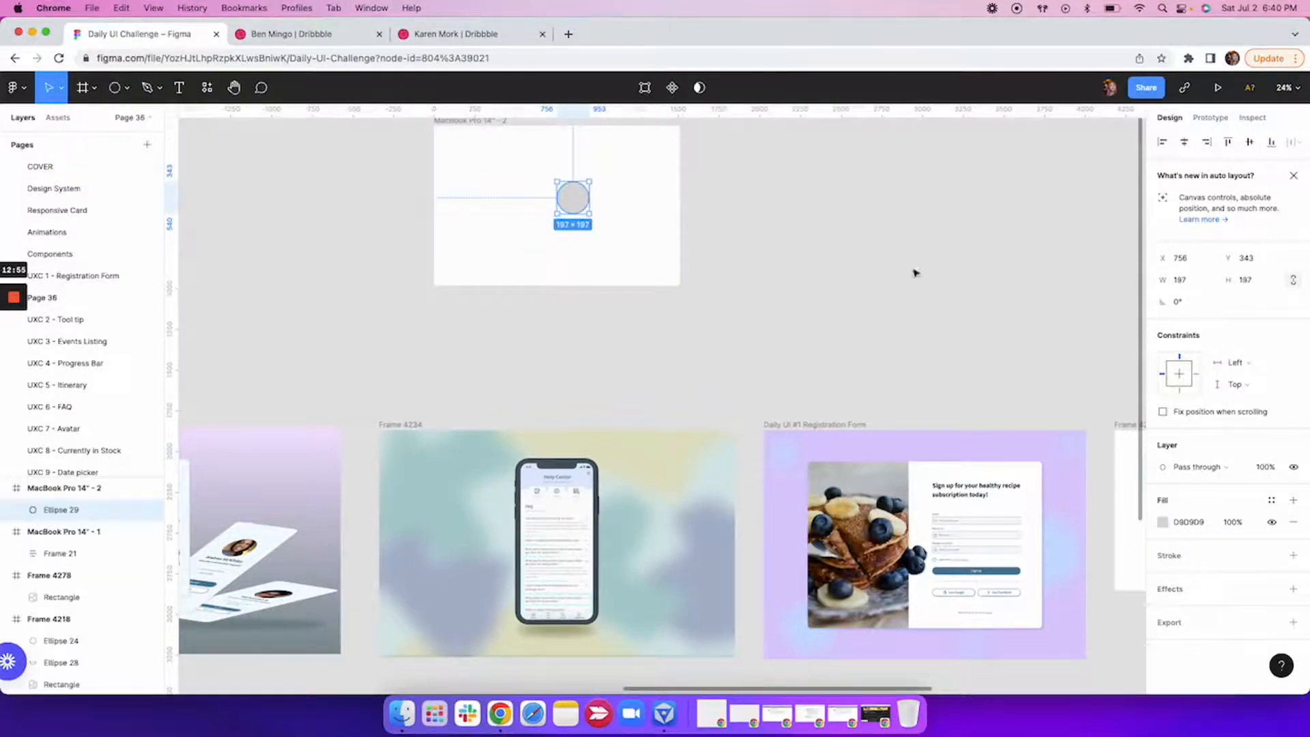
# Fill the new circle with a muted red, BC7F7F.
pyautogui.click(1163, 521)
pyautogui.click(1036, 395)
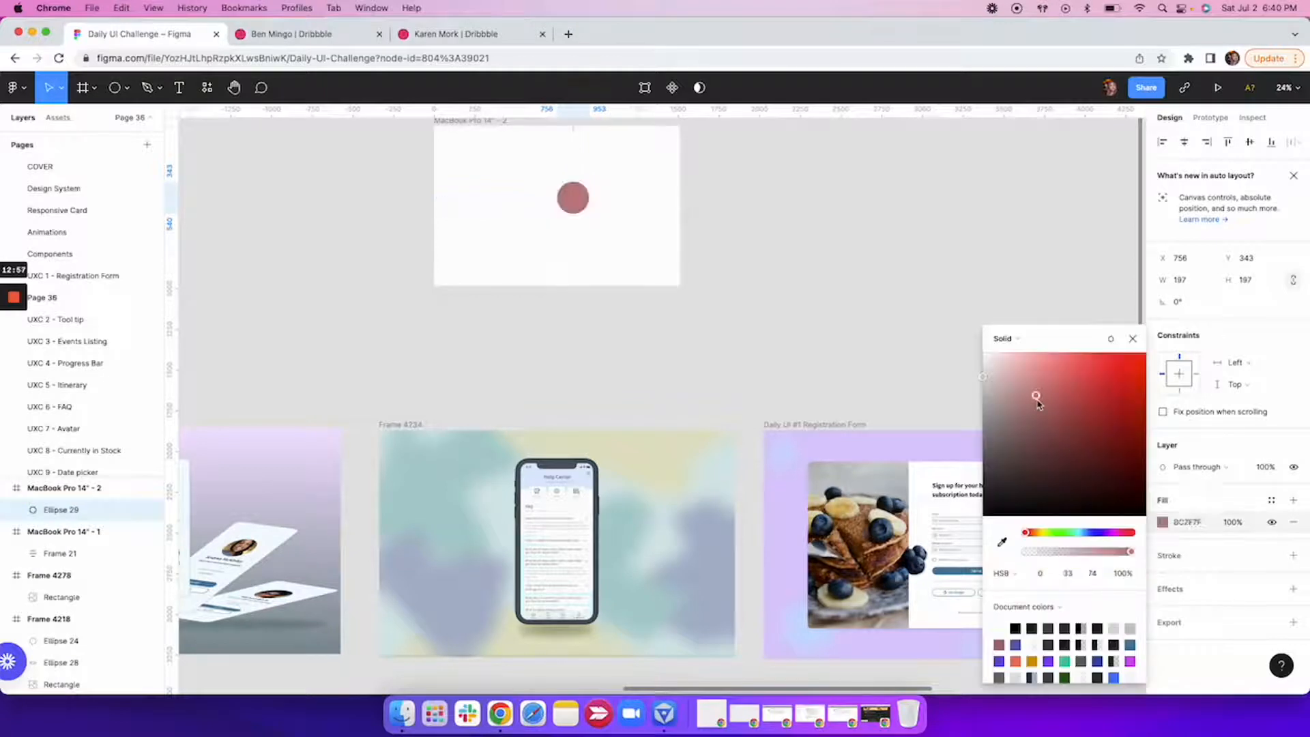
pyautogui.click(1133, 339)
# Add a layer blur effect to the red circle and set its blur to 50.
pyautogui.click(1205, 591)
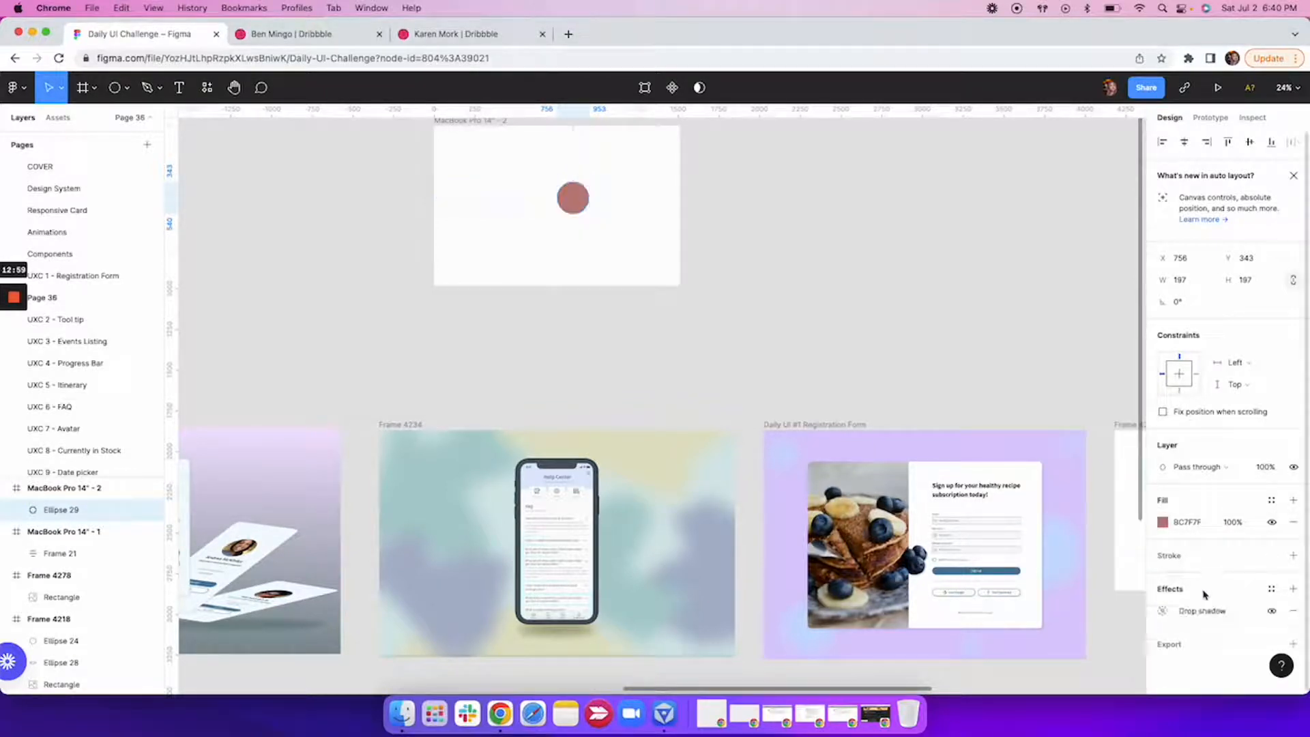
pyautogui.click(1202, 611)
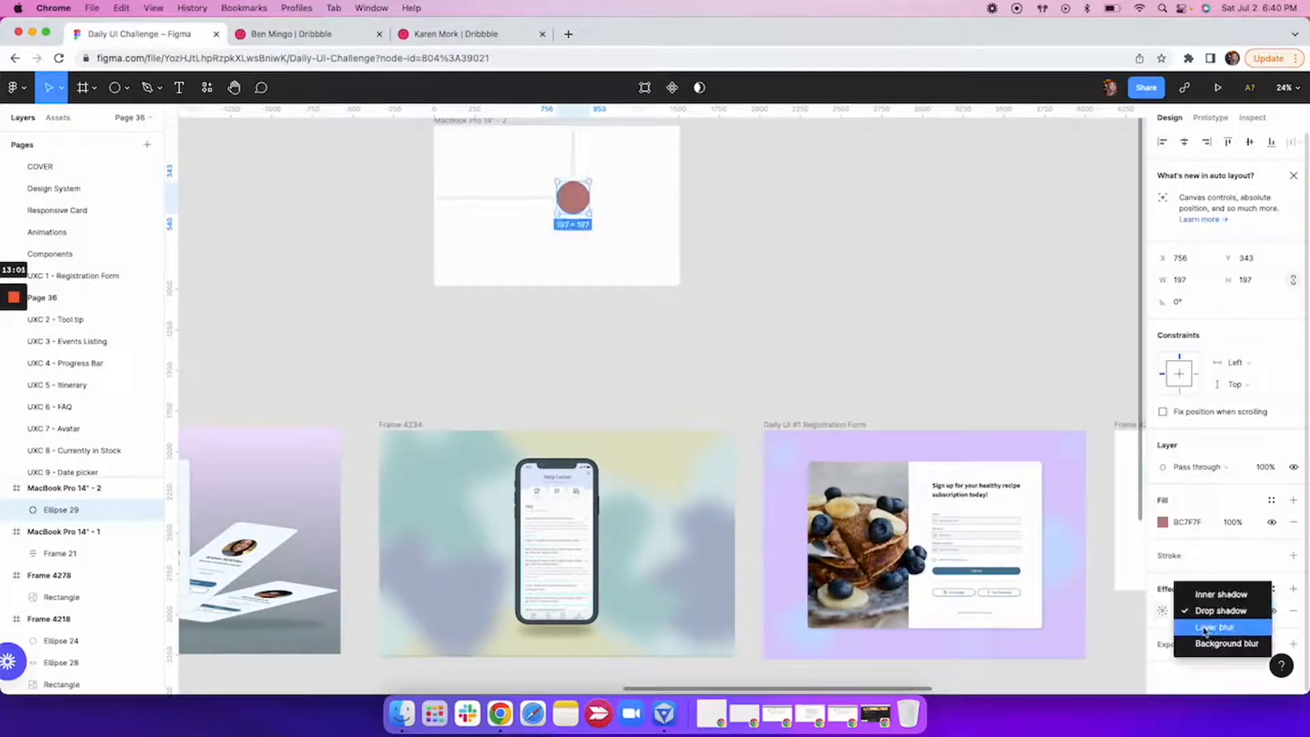
pyautogui.click(1206, 628)
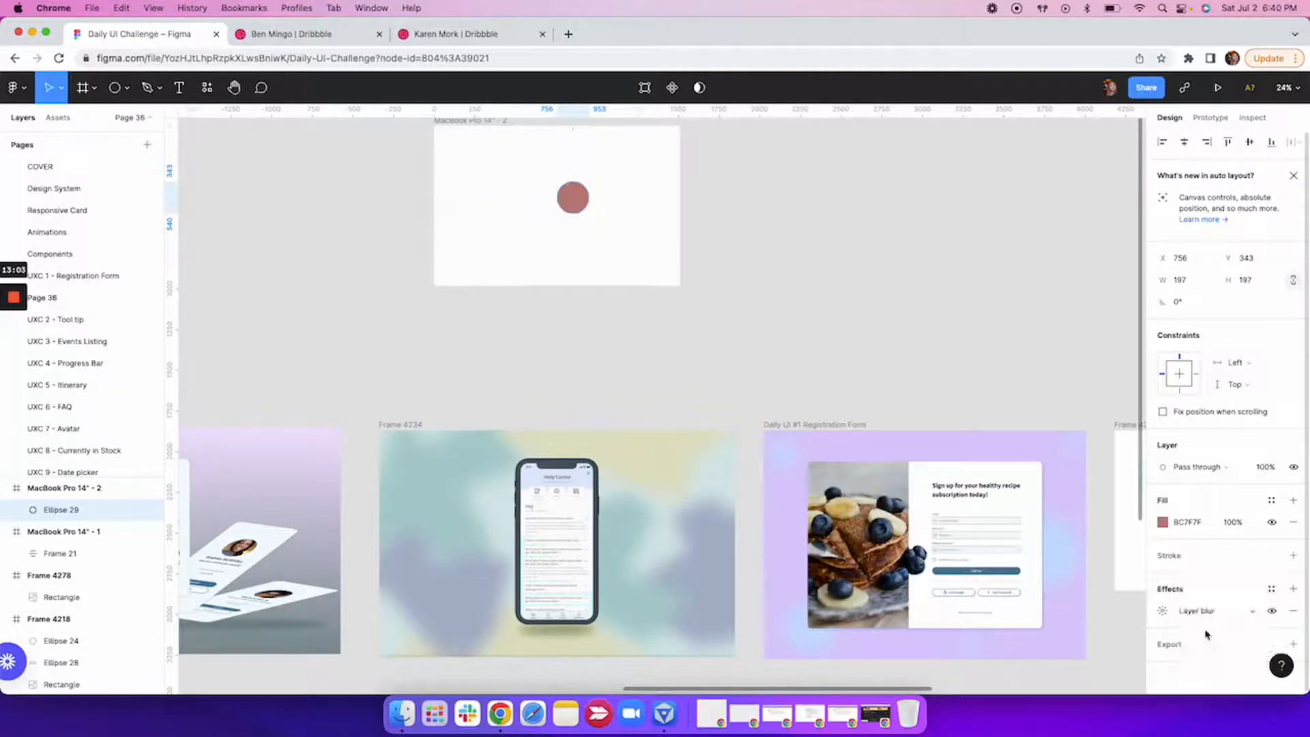
pyautogui.click(1163, 612)
pyautogui.click(1033, 644)
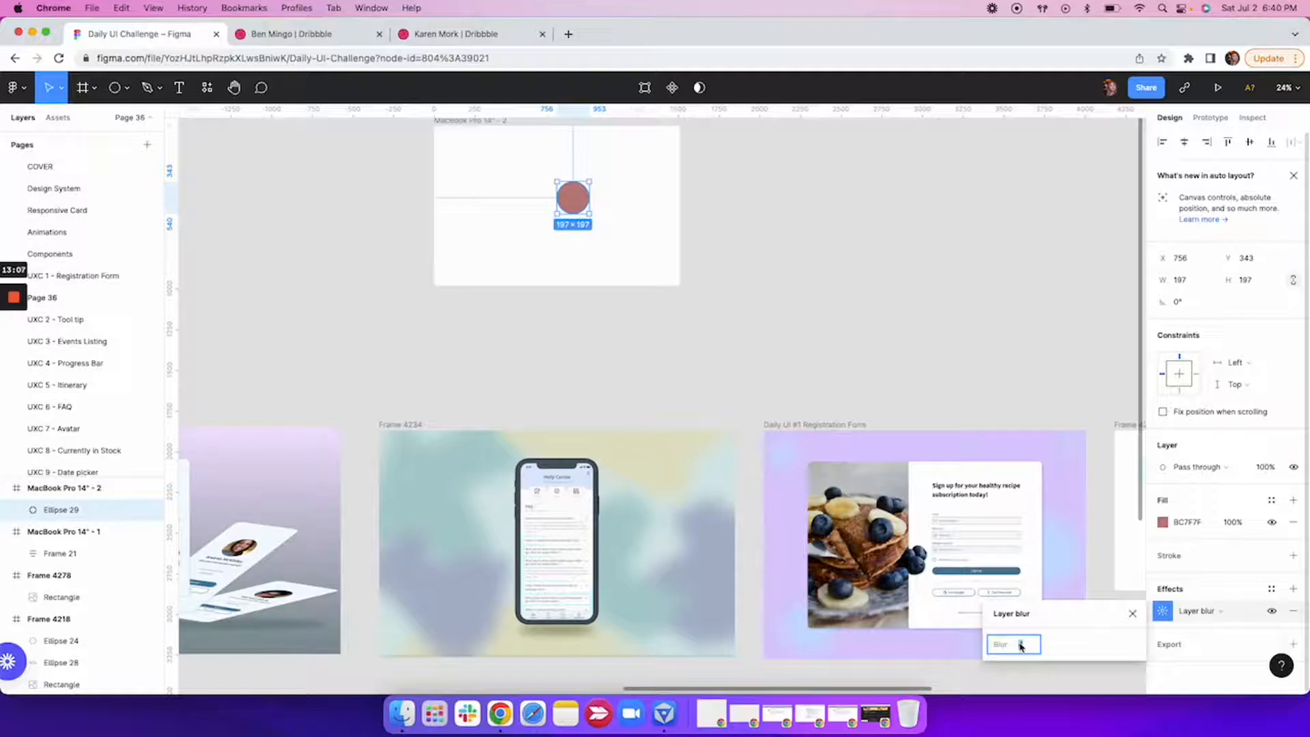
pyautogui.write('50')
pyautogui.press('Return')
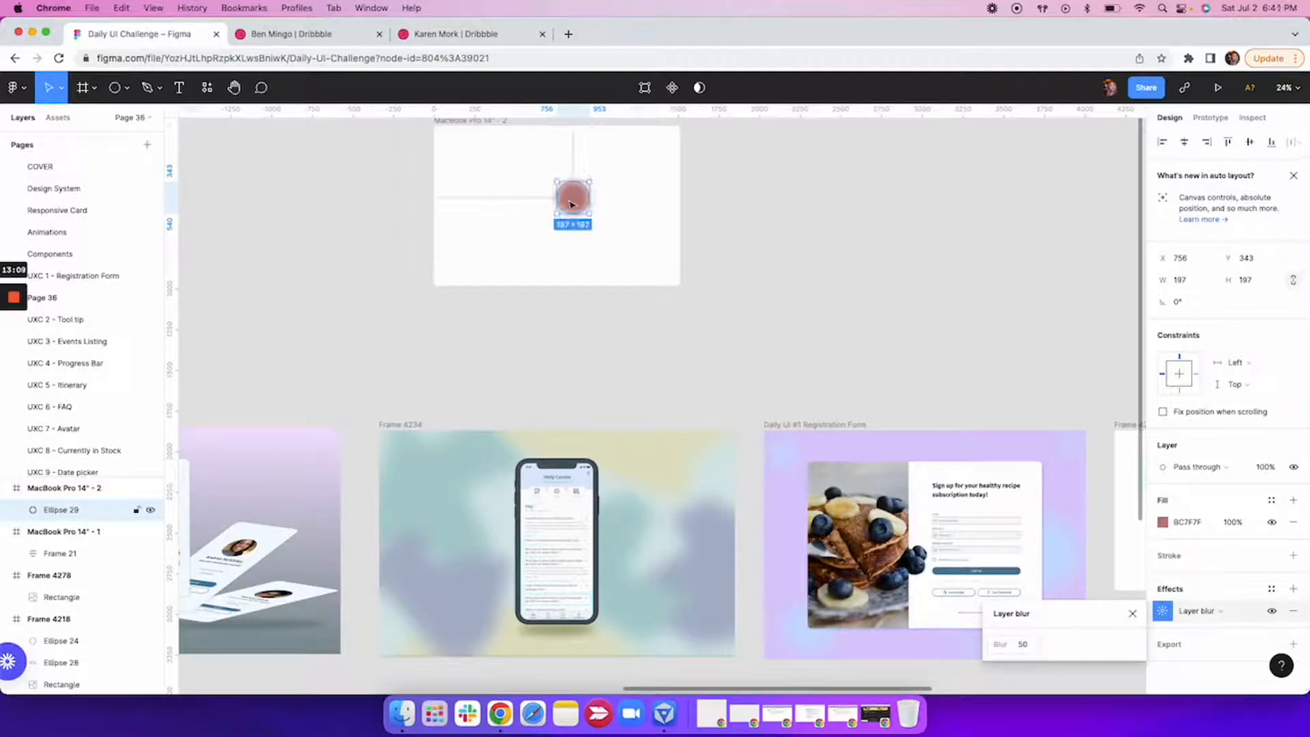
# Duplicate the blurred circle twice, enlarging one copy to about 355 × 355 low in the frame and another to about 531 × 531 over its upper-left corner.
pyautogui.moveTo(572, 205); pyautogui.dragTo(553, 269)
pyautogui.press('super+d')
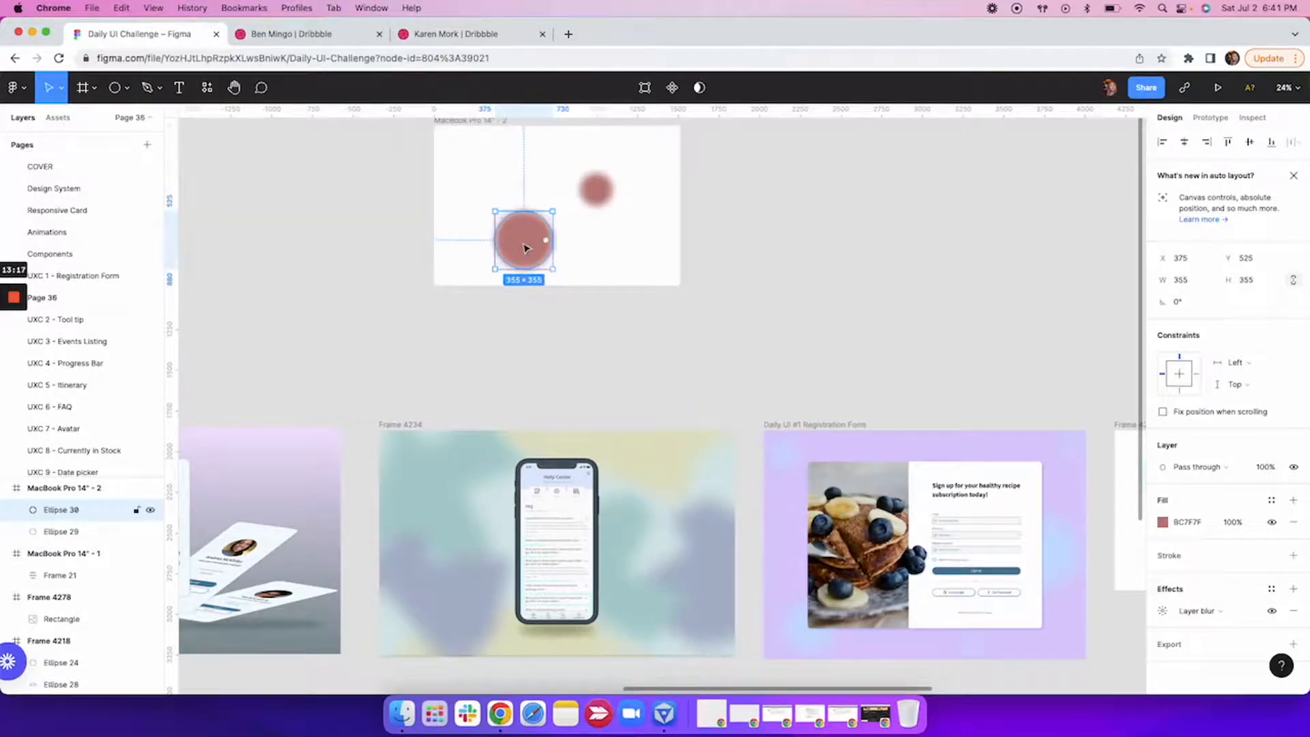
pyautogui.press('super+d')
pyautogui.click(525, 248)
pyautogui.doubleClick(463, 275)
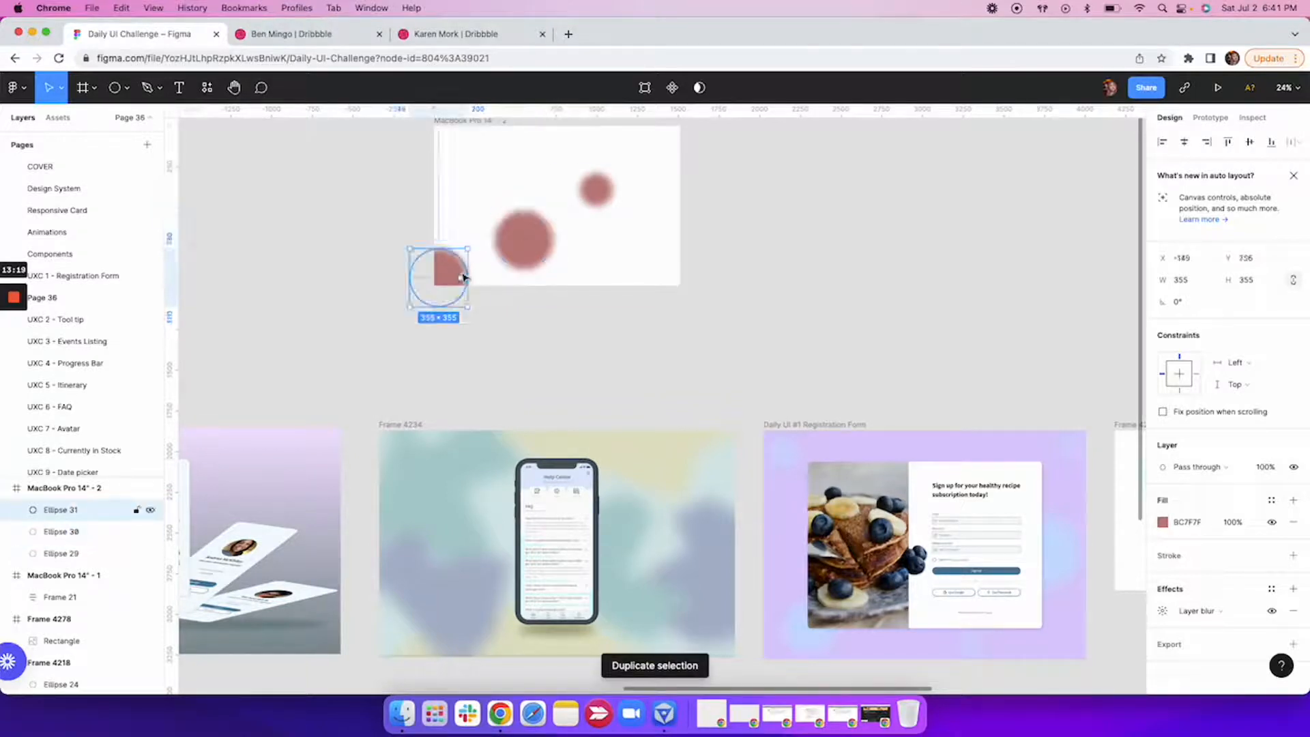
pyautogui.click(483, 193)
pyautogui.press('Escape')
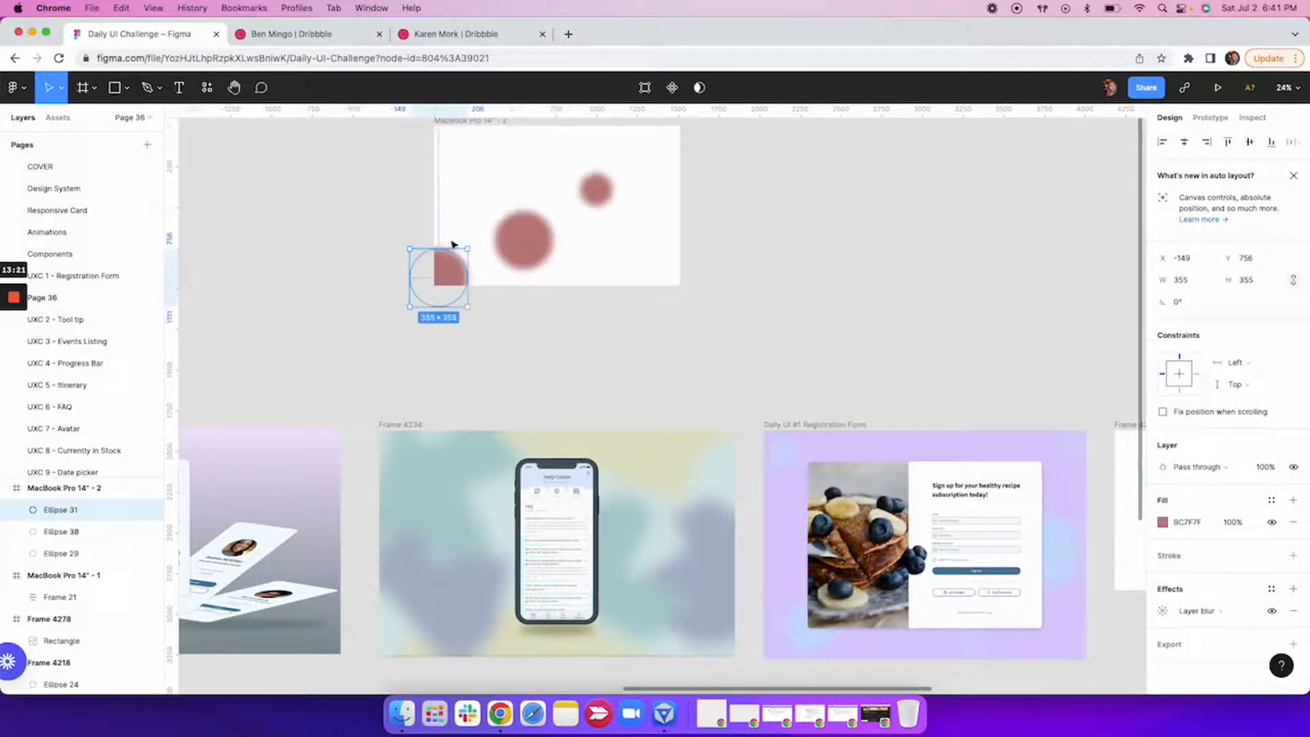
pyautogui.moveTo(453, 266); pyautogui.dragTo(505, 198)
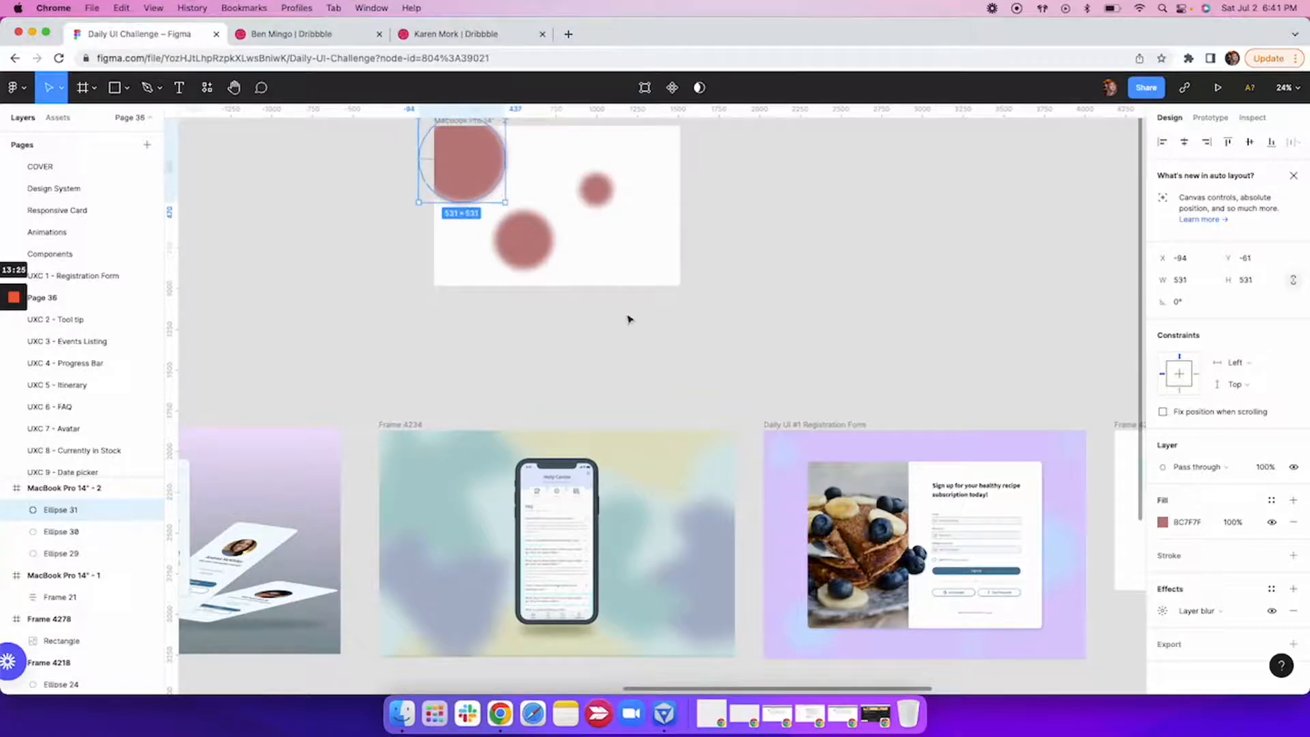
pyautogui.click(642, 351)
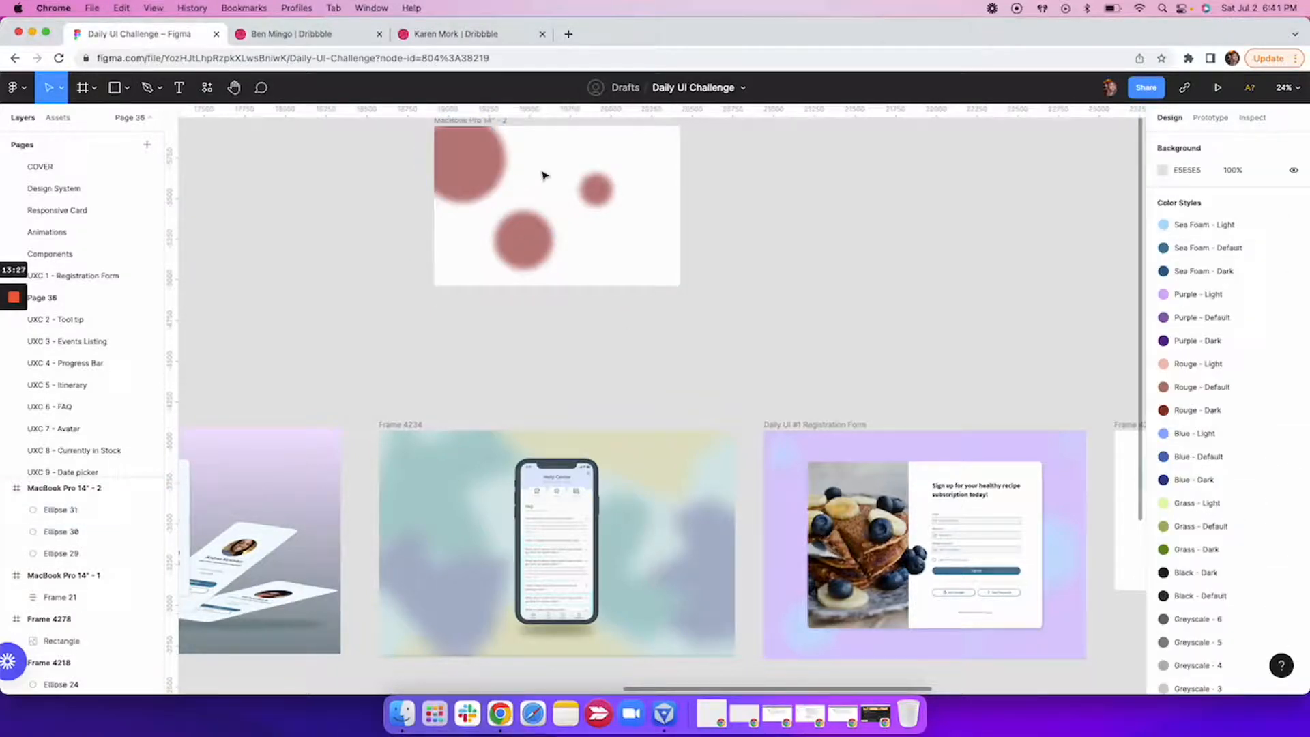
# Sample the red of the blurred circles as the MacBook Pro 14" - 2 frame's background fill.
pyautogui.scroll(2, 544, 176)
pyautogui.hscroll(2, 544, 176)
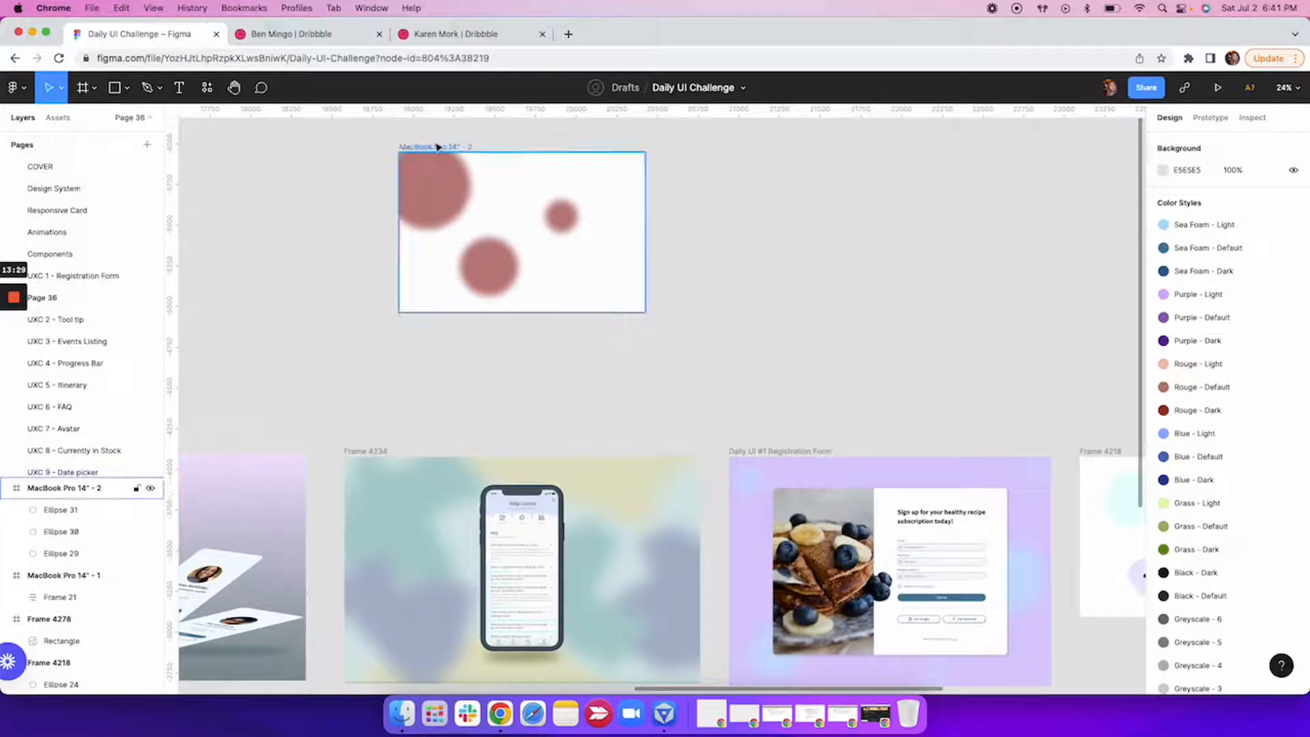
pyautogui.click(438, 147)
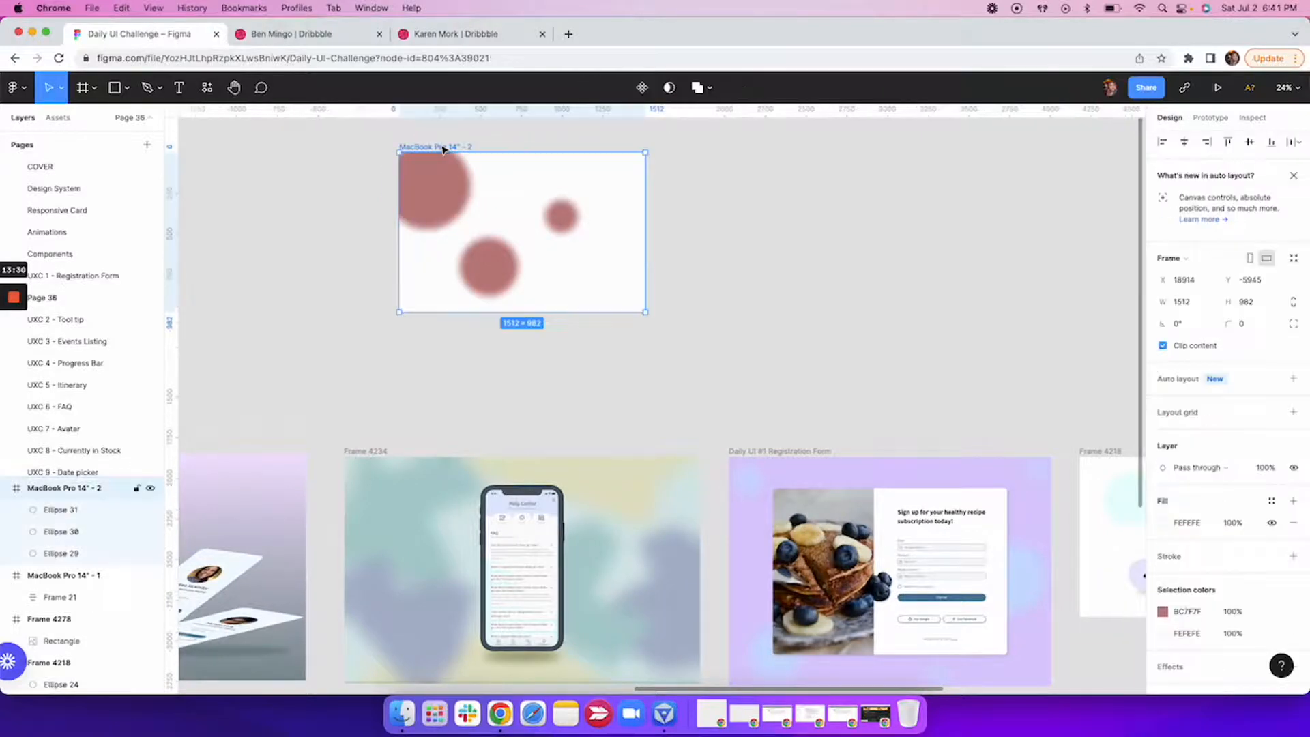
pyautogui.click(1163, 634)
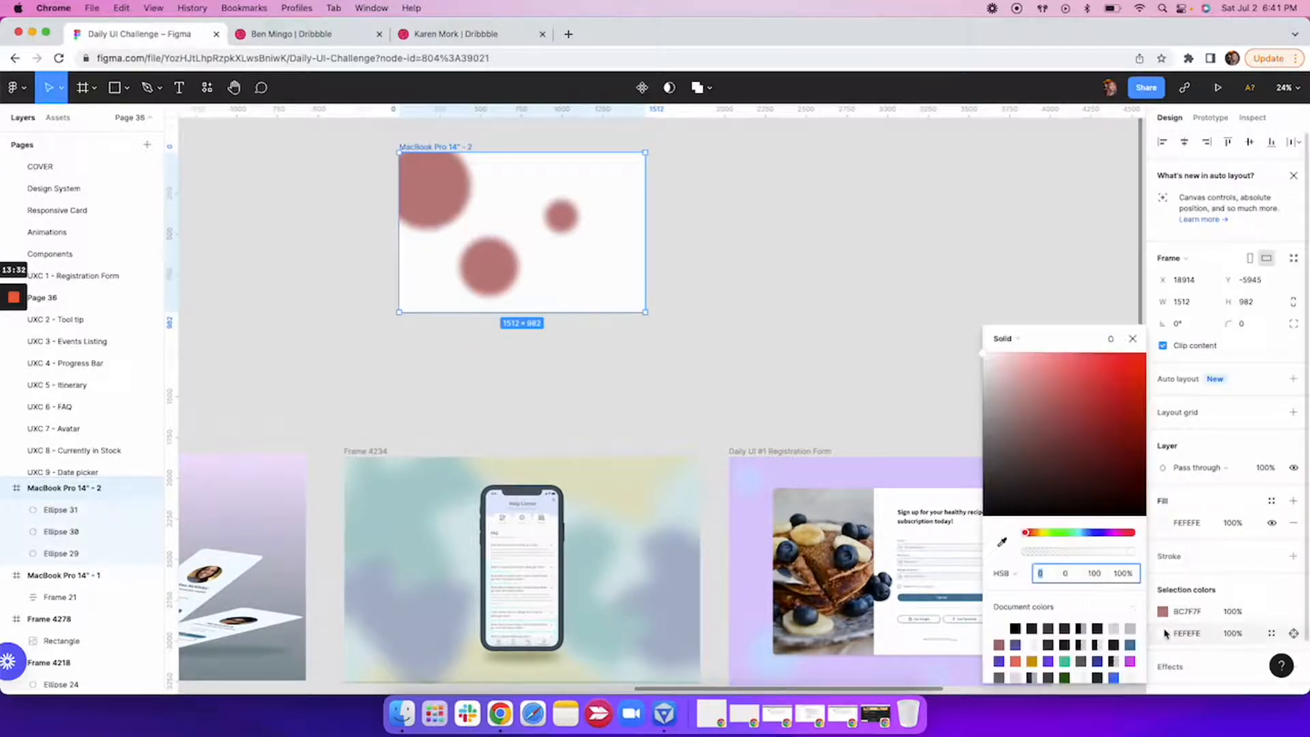
pyautogui.click(1002, 542)
pyautogui.click(529, 273)
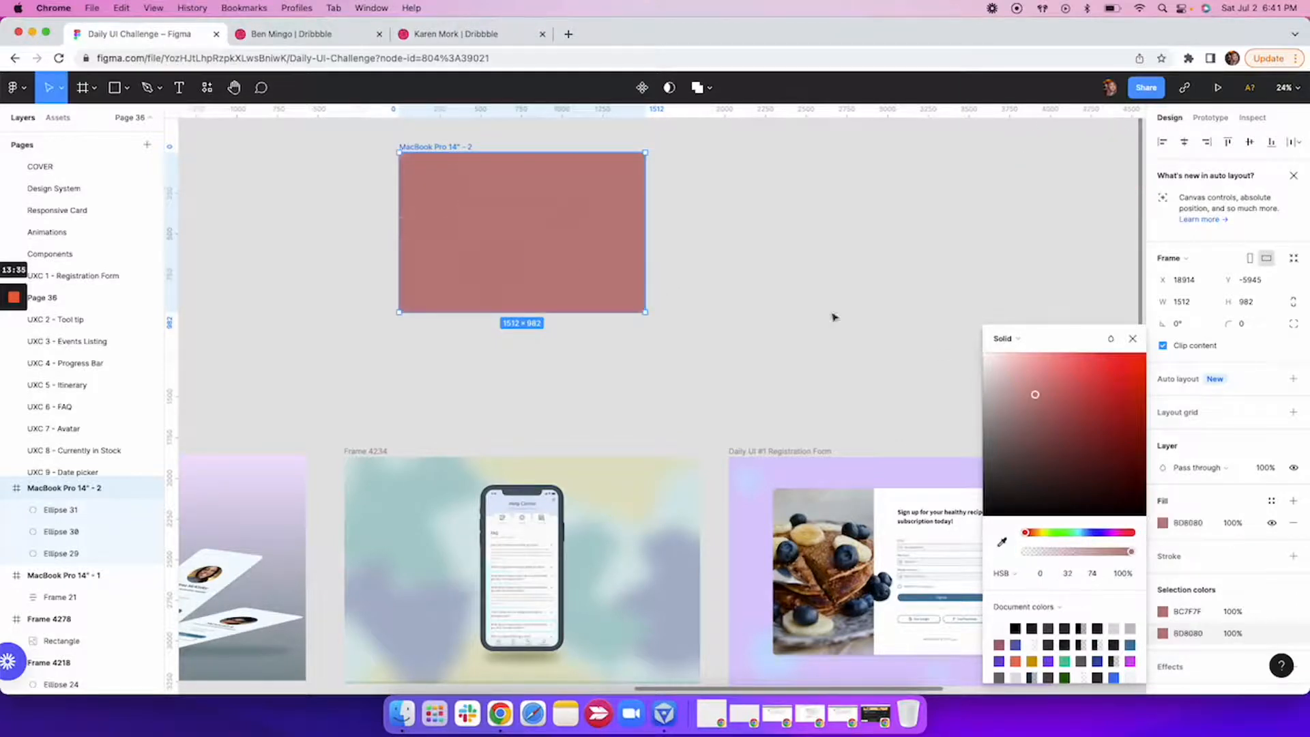
# Try darker and brighter reds for the frame background, settling on the lighter dusty pink C99393.
pyautogui.click(1077, 427)
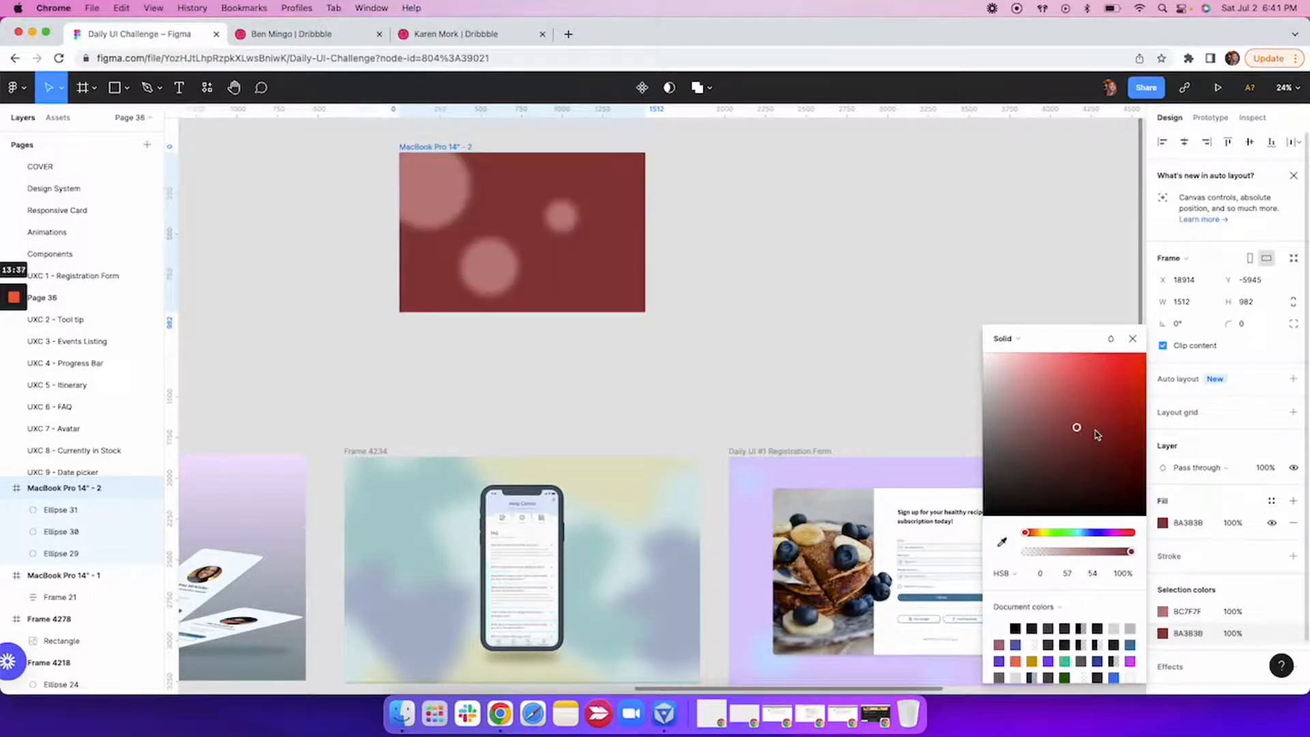
pyautogui.click(1075, 390)
pyautogui.click(1073, 373)
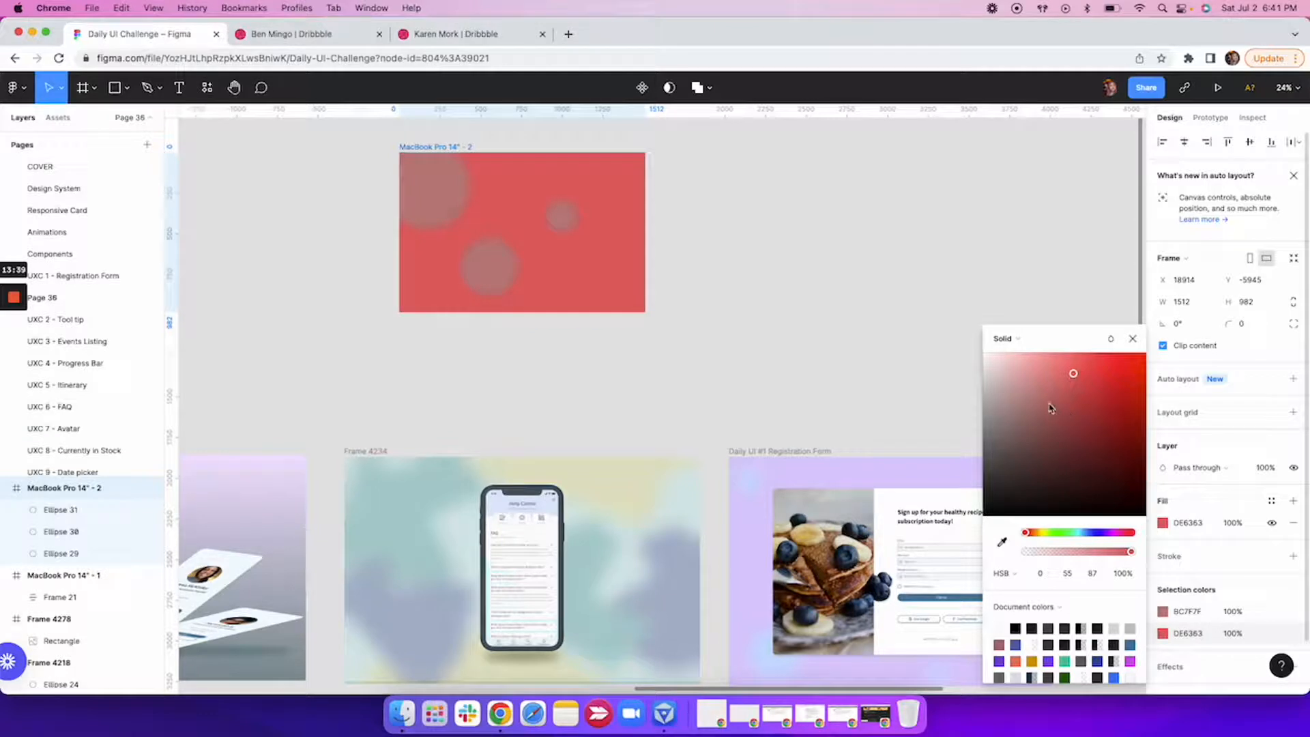
pyautogui.click(1025, 384)
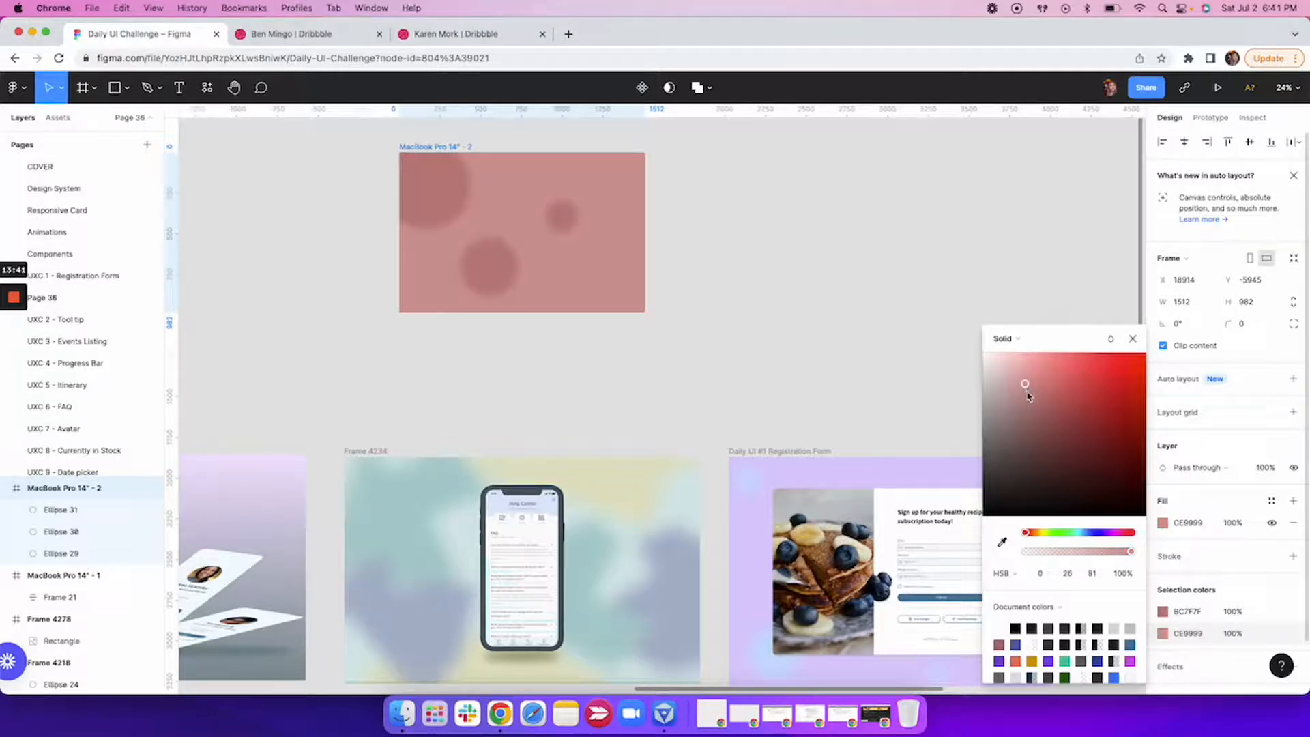
pyautogui.click(1026, 386)
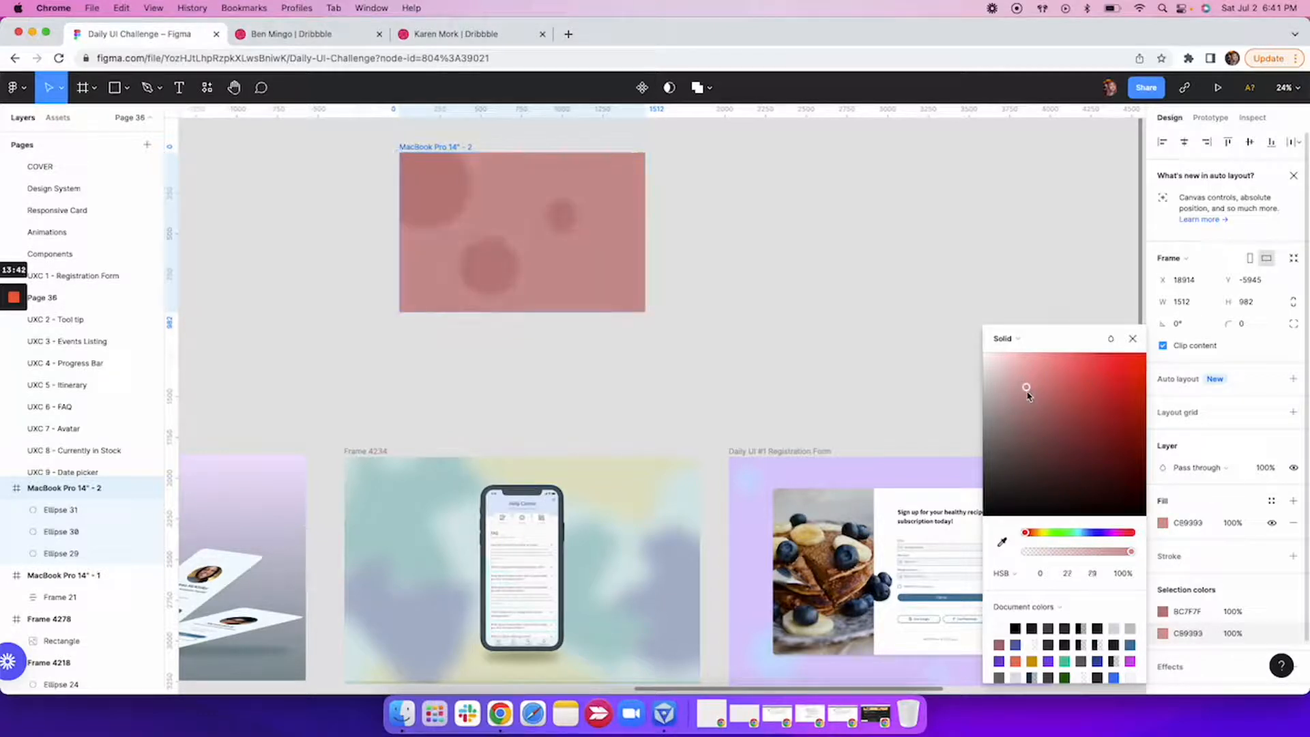
pyautogui.click(1132, 338)
pyautogui.click(802, 287)
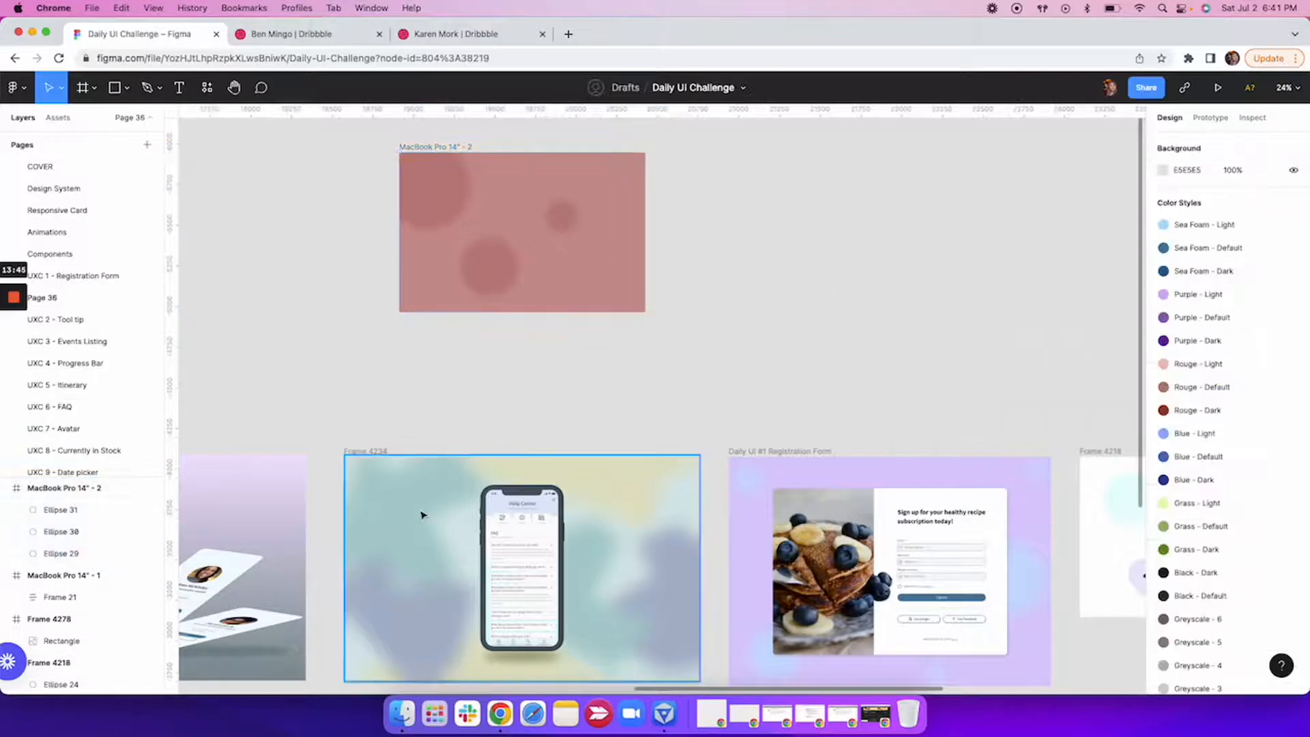
# Draw a rectangle among the circles and pull its upper-right corner outward to form an irregular quadrilateral of about 522 × 403.
pyautogui.click(121, 91)
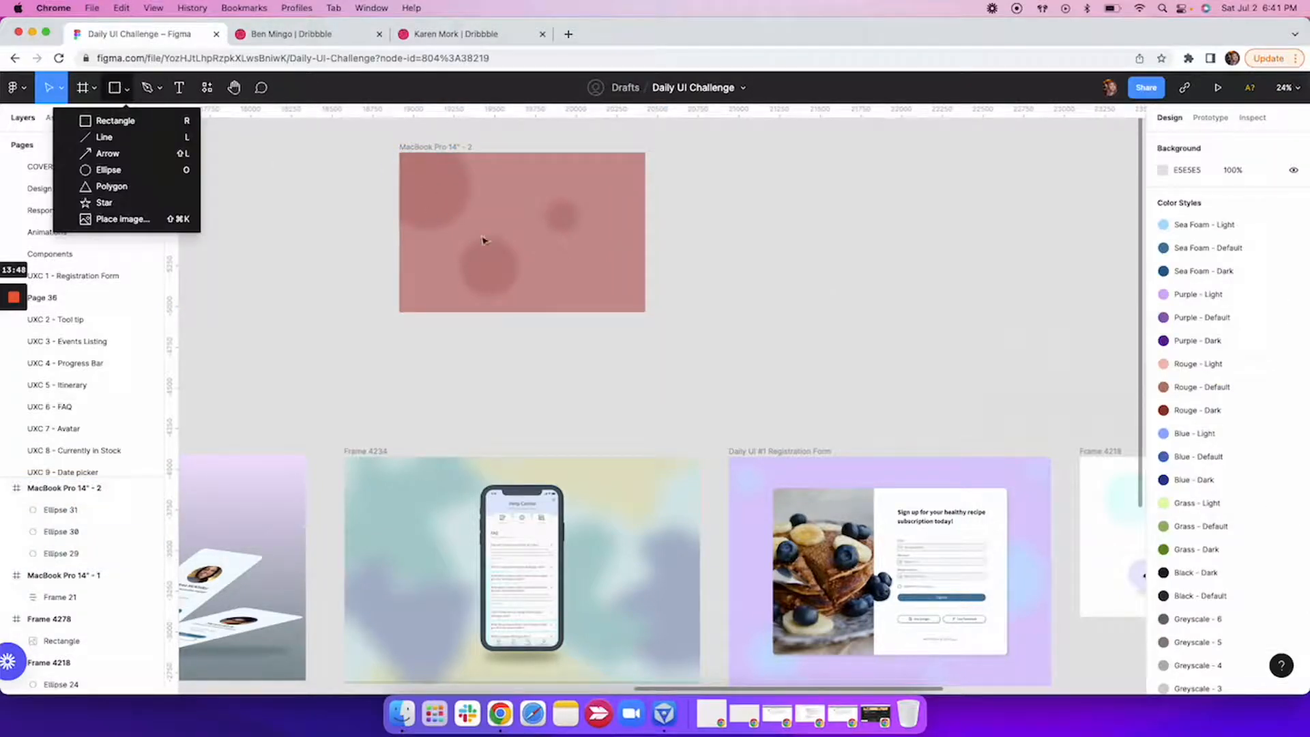
pyautogui.click(119, 124)
pyautogui.moveTo(527, 237)
pyautogui.mouseDown()
pyautogui.moveTo(562, 285)
pyautogui.moveTo(578, 286)
pyautogui.mouseUp()
pyautogui.doubleClick(550, 263)
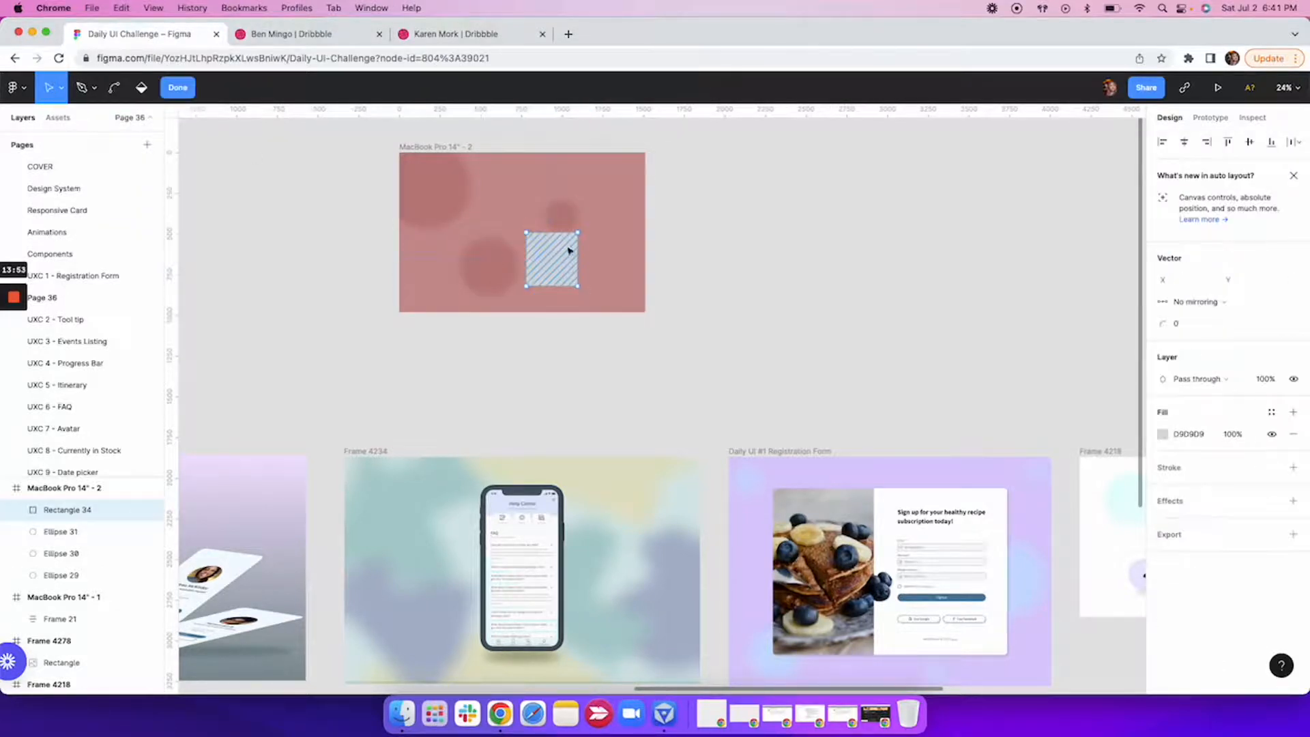
pyautogui.scroll(5, 580, 237)
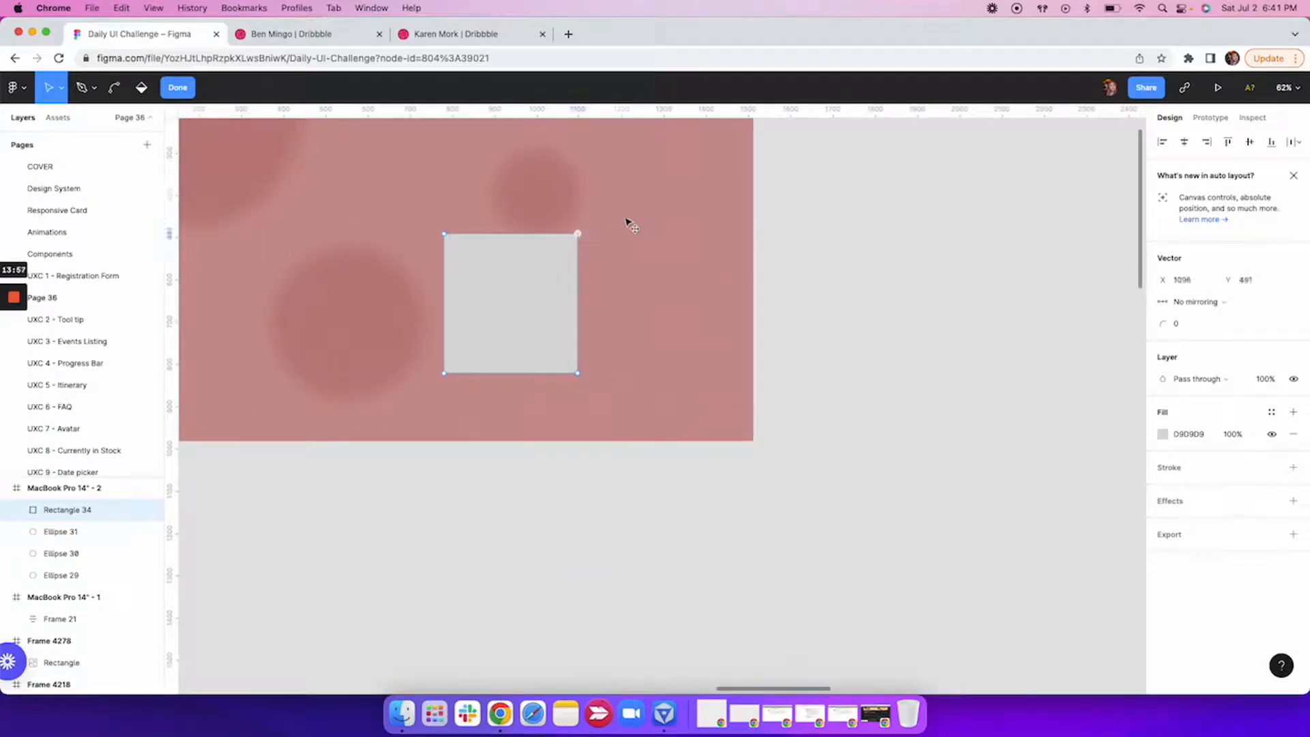
pyautogui.moveTo(577, 236); pyautogui.dragTo(665, 203)
pyautogui.press('Escape')
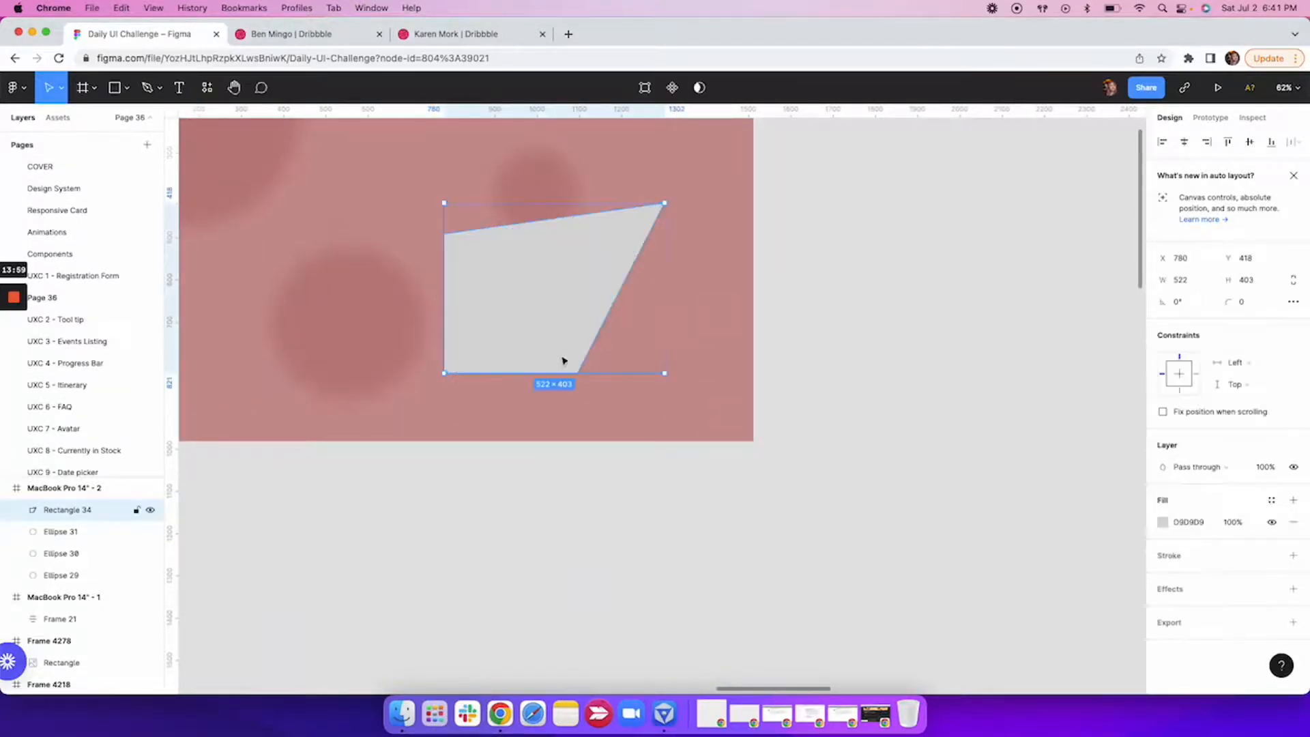
# Apply a layer blur of 50 to the irregular quadrilateral in the MacBook Pro 14" - 2 frame.
pyautogui.click(856, 334)
pyautogui.scroll(-2, 854, 333)
pyautogui.click(620, 312)
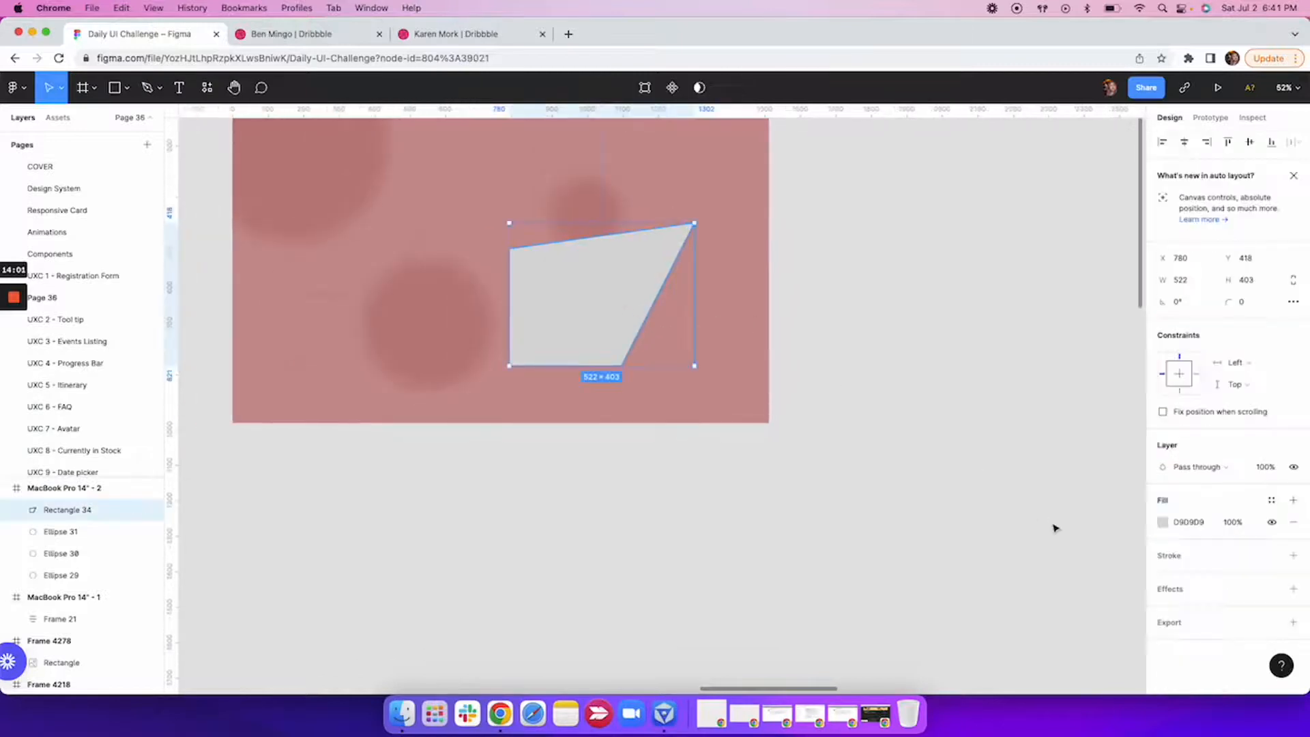
pyautogui.click(1204, 594)
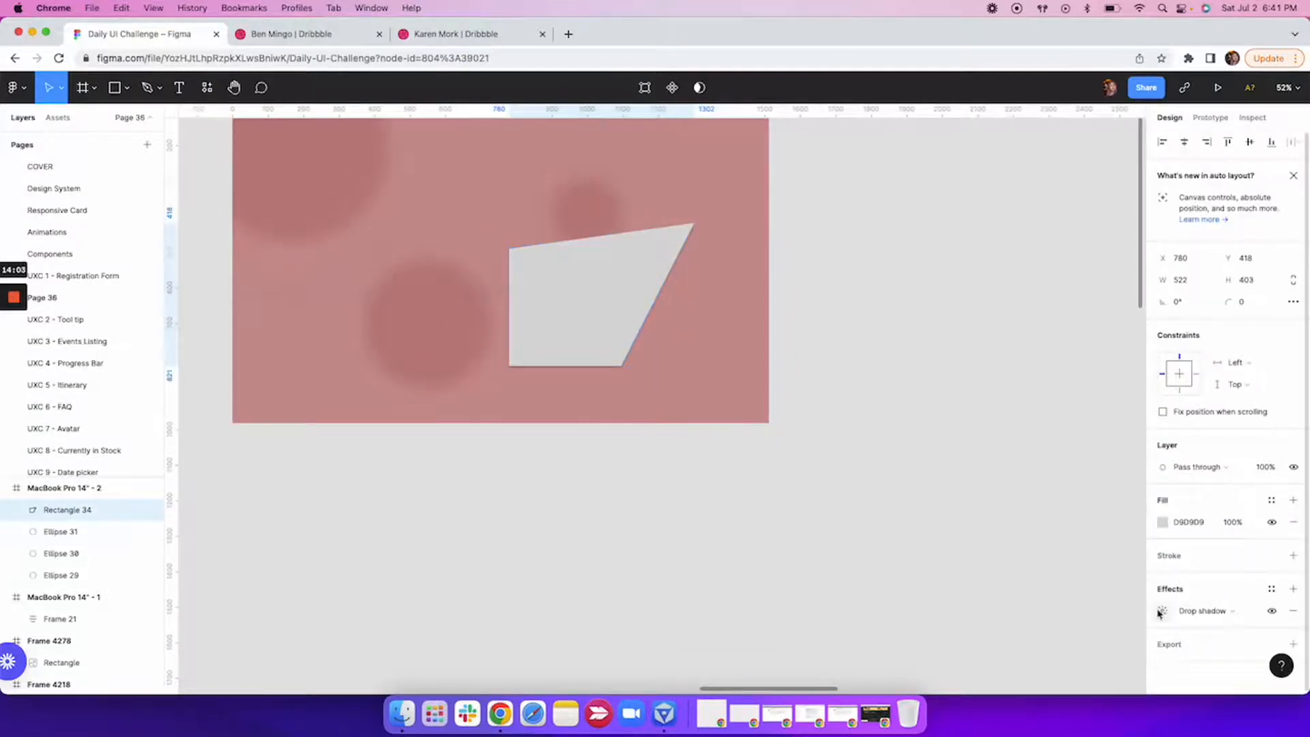
pyautogui.click(1191, 612)
pyautogui.click(1201, 626)
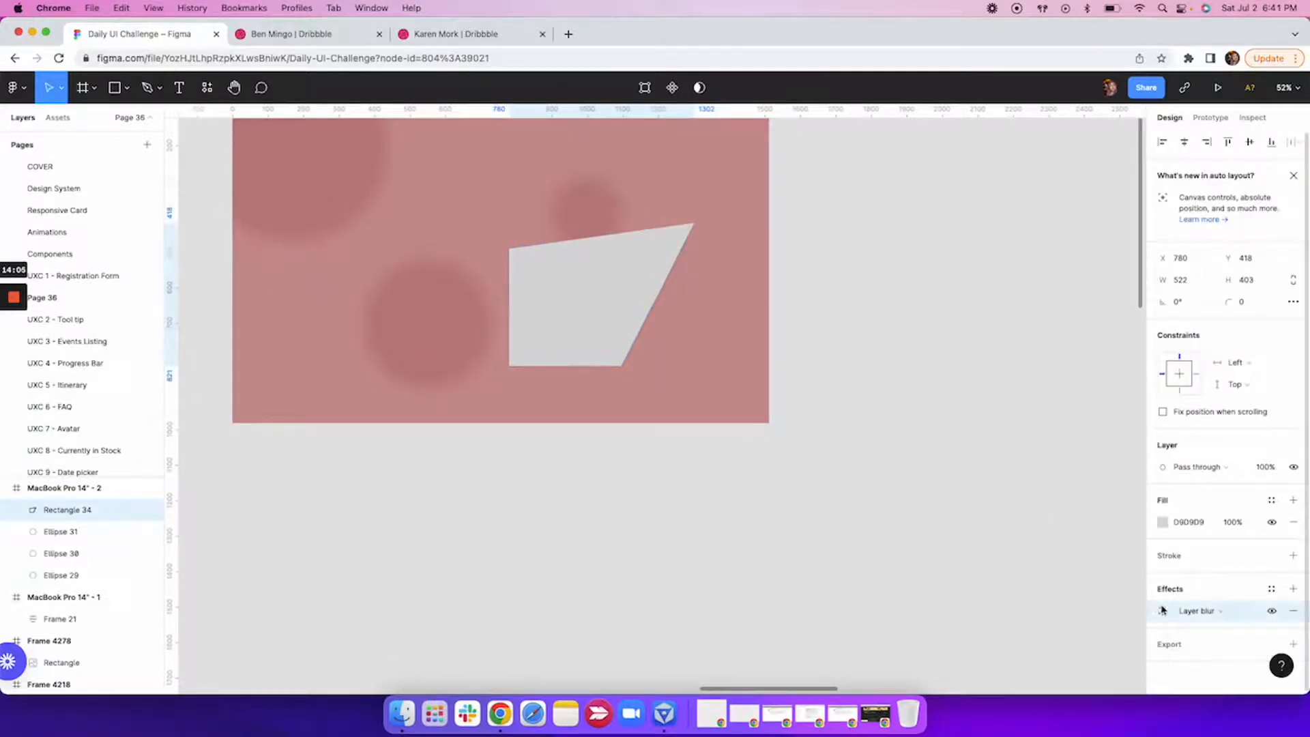
pyautogui.click(1161, 610)
pyautogui.write('50')
pyautogui.press('Return')
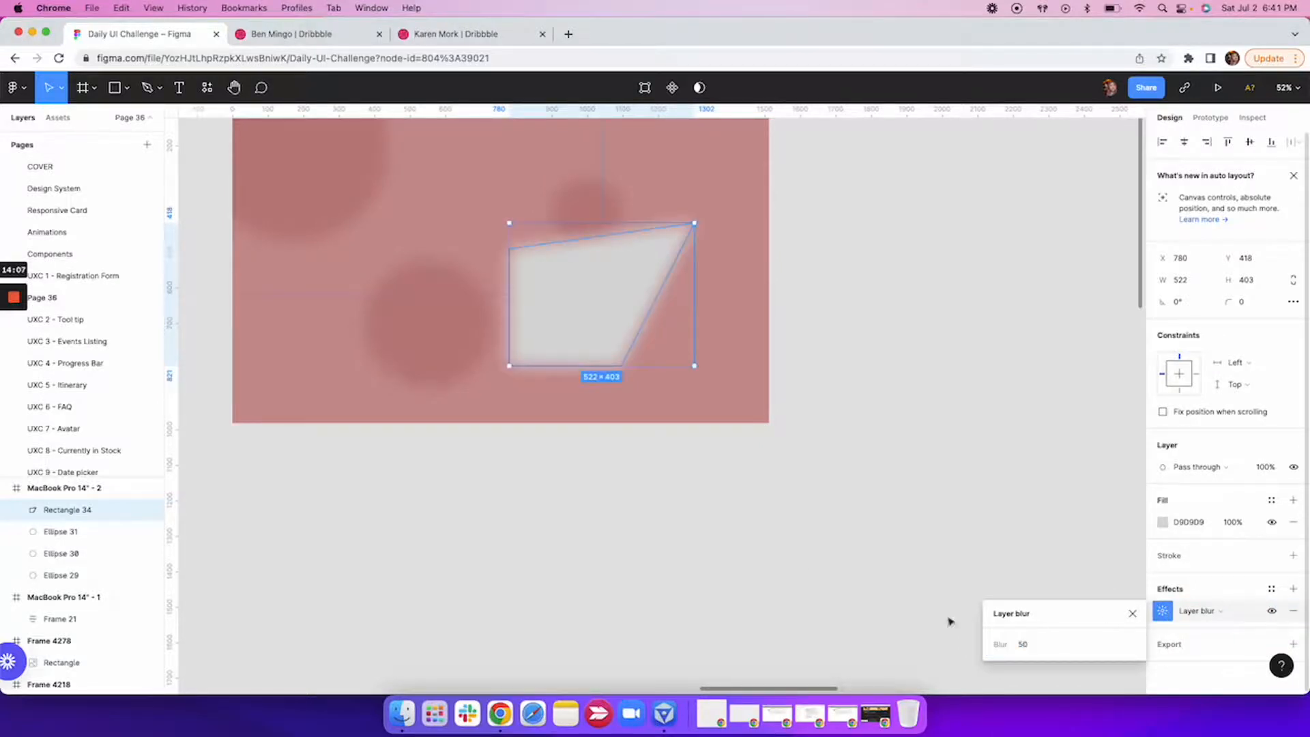
# Change the blurred quadrilateral's fill to the soft yellow F2E783.
pyautogui.click(1187, 522)
pyautogui.click(1162, 522)
pyautogui.click(1063, 534)
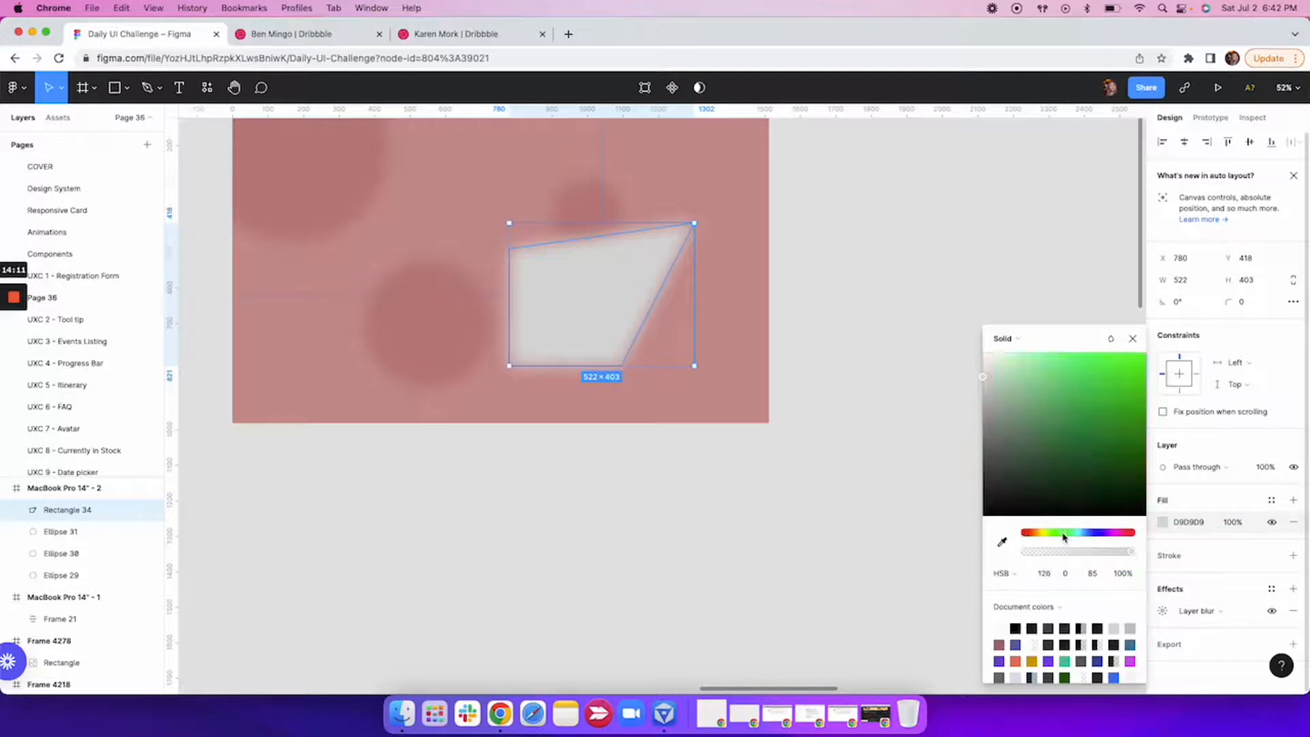
pyautogui.moveTo(1040, 538); pyautogui.dragTo(1043, 537)
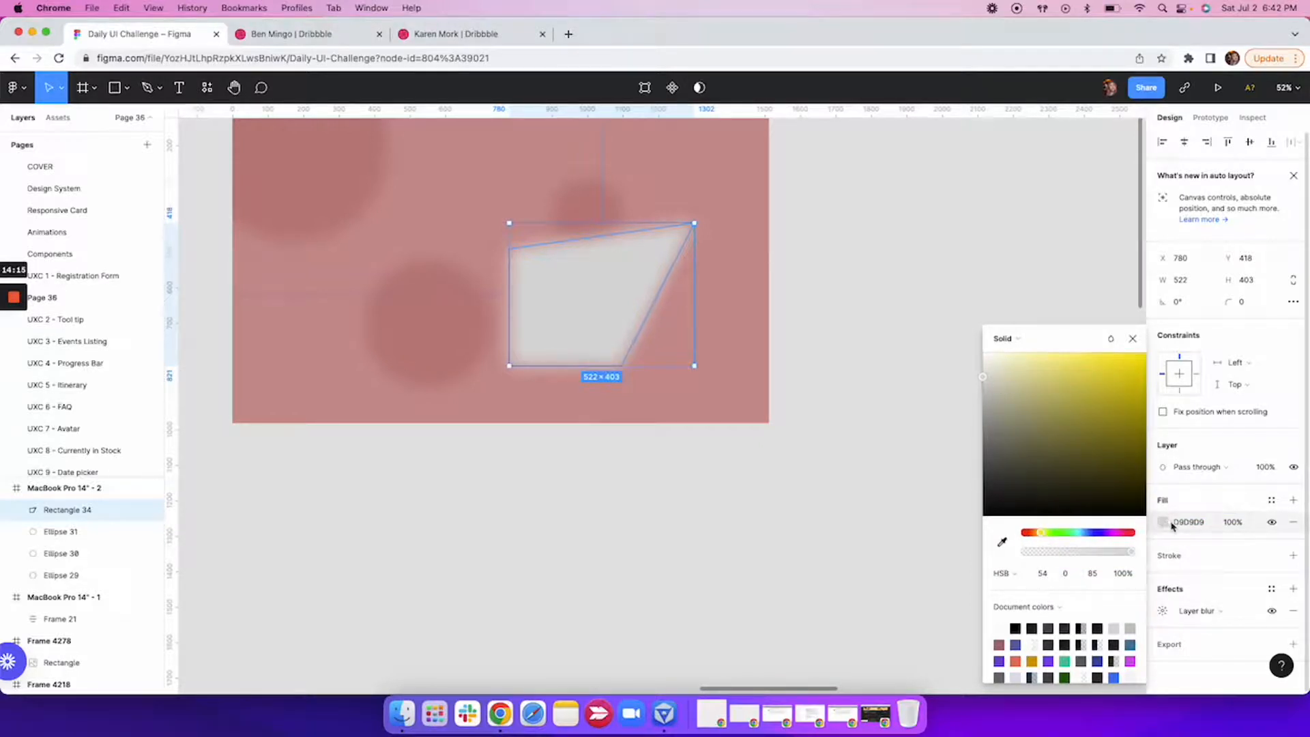
pyautogui.click(1063, 368)
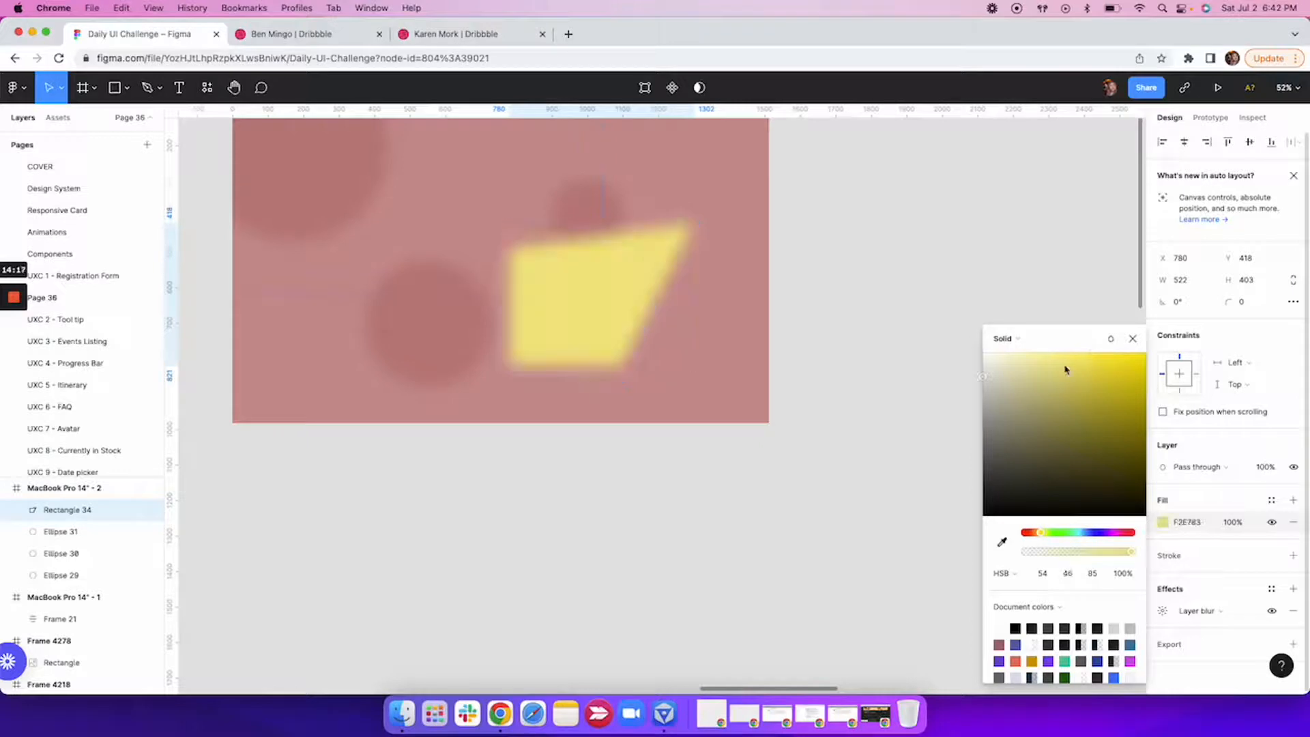
pyautogui.click(1132, 339)
pyautogui.click(998, 364)
# Duplicate the yellow quadrilateral, place the copy near the frame's upper edge left of centre and rotate it about 29°.
pyautogui.click(743, 335)
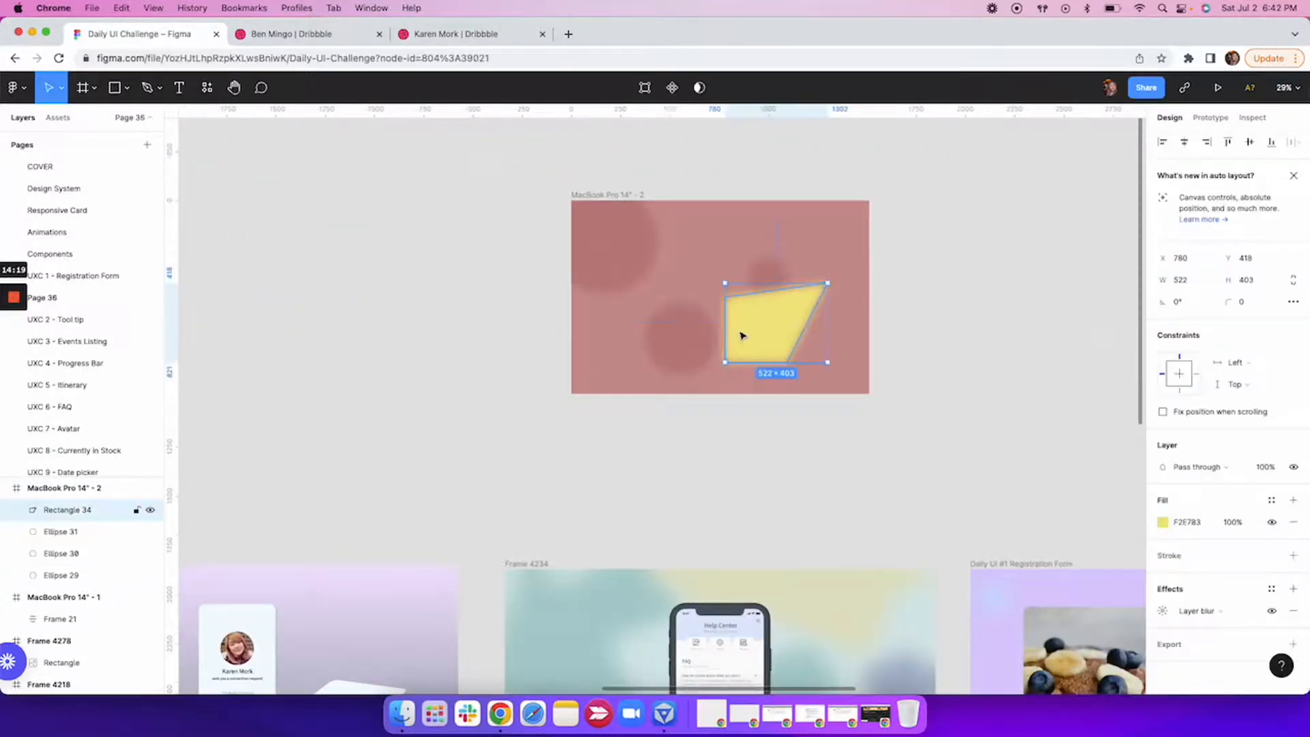
pyautogui.hotkey('ctrl', 'd')
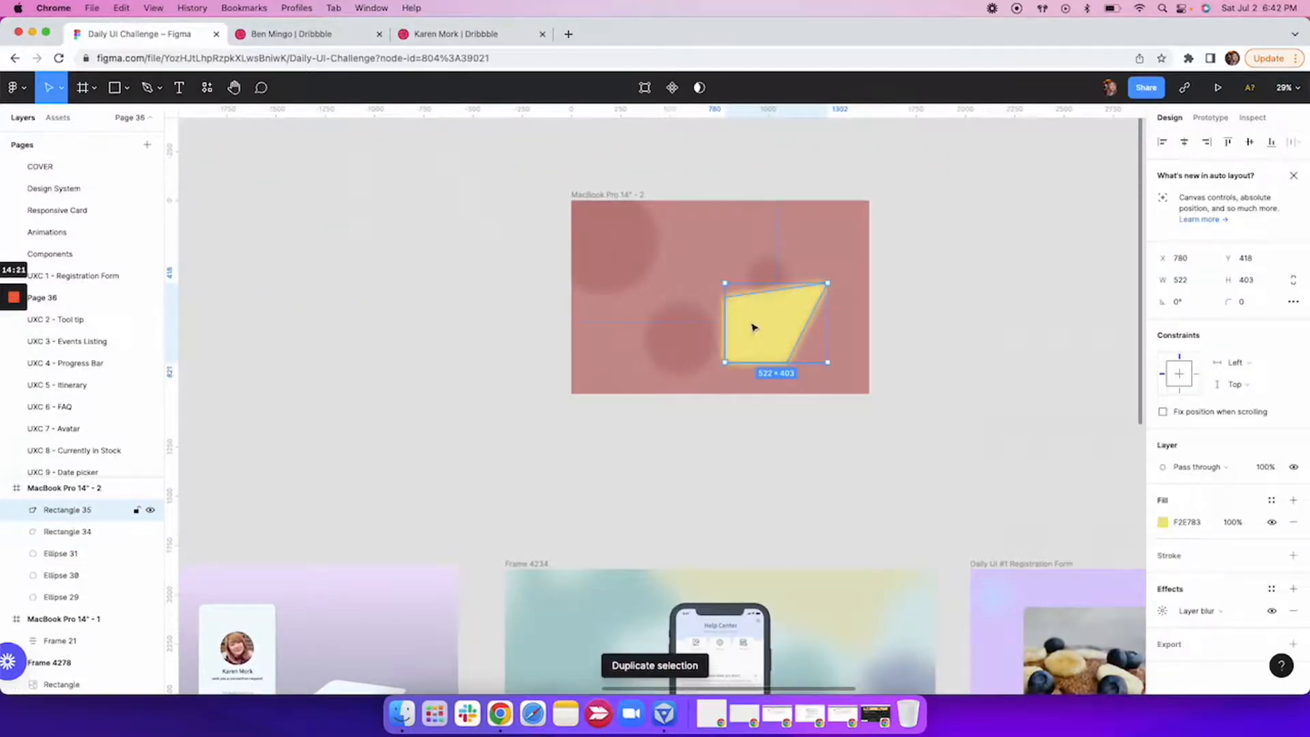
pyautogui.moveTo(754, 327); pyautogui.dragTo(647, 253)
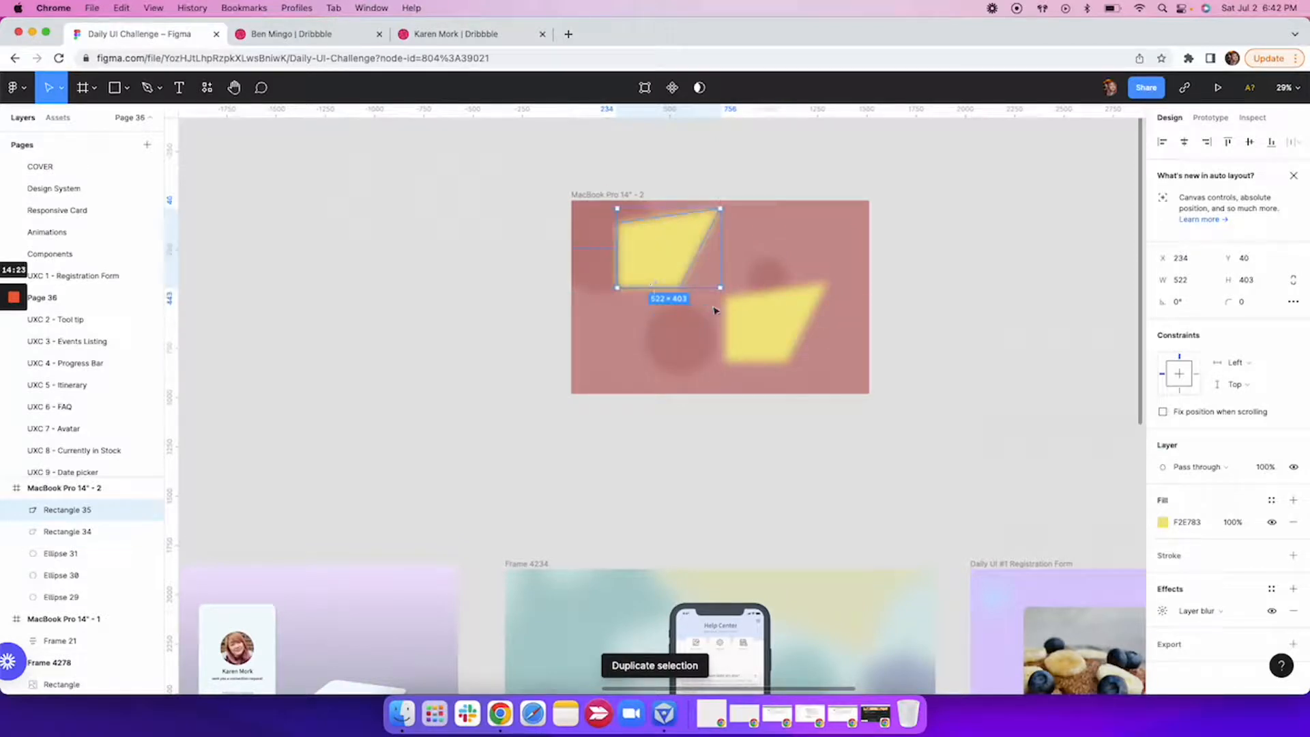
pyautogui.moveTo(612, 202); pyautogui.dragTo(677, 249)
# Duplicate the rotated yellow shape and position the copy over the frame's lower-left corner.
pyautogui.press('super+d')
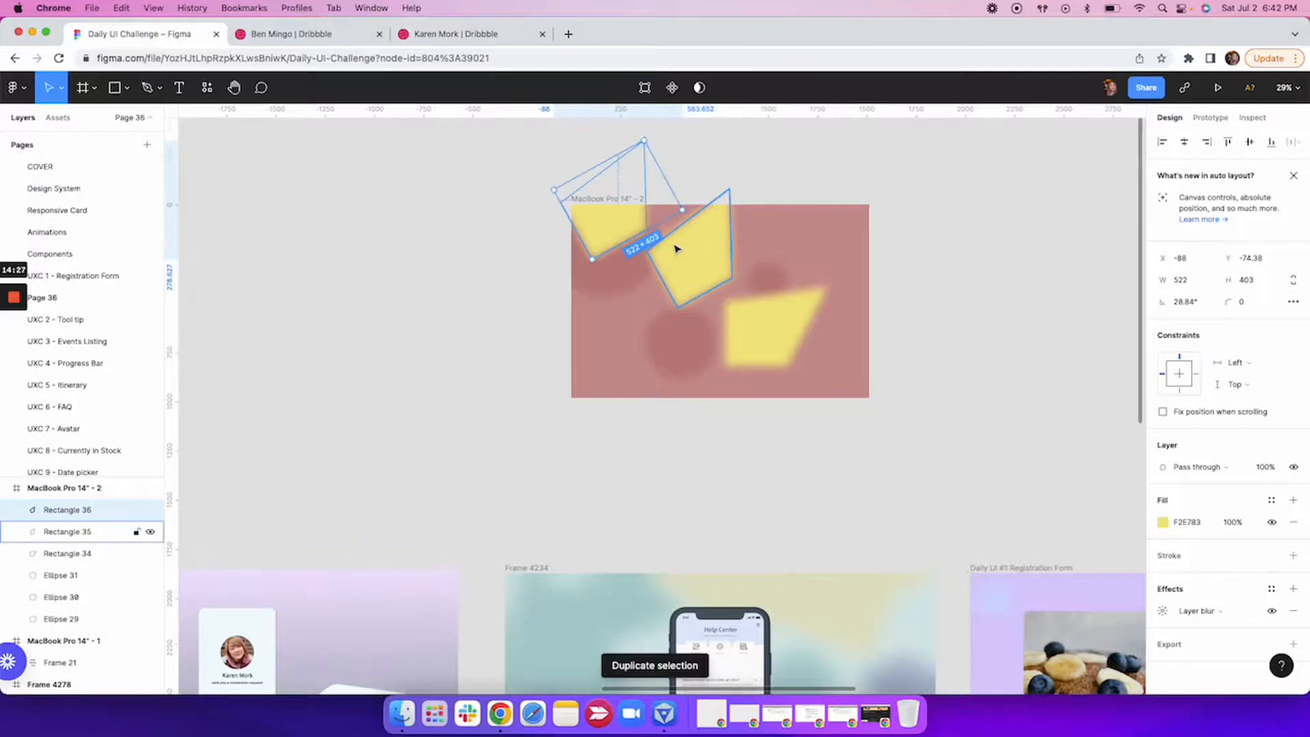
pyautogui.moveTo(600, 219); pyautogui.dragTo(610, 399)
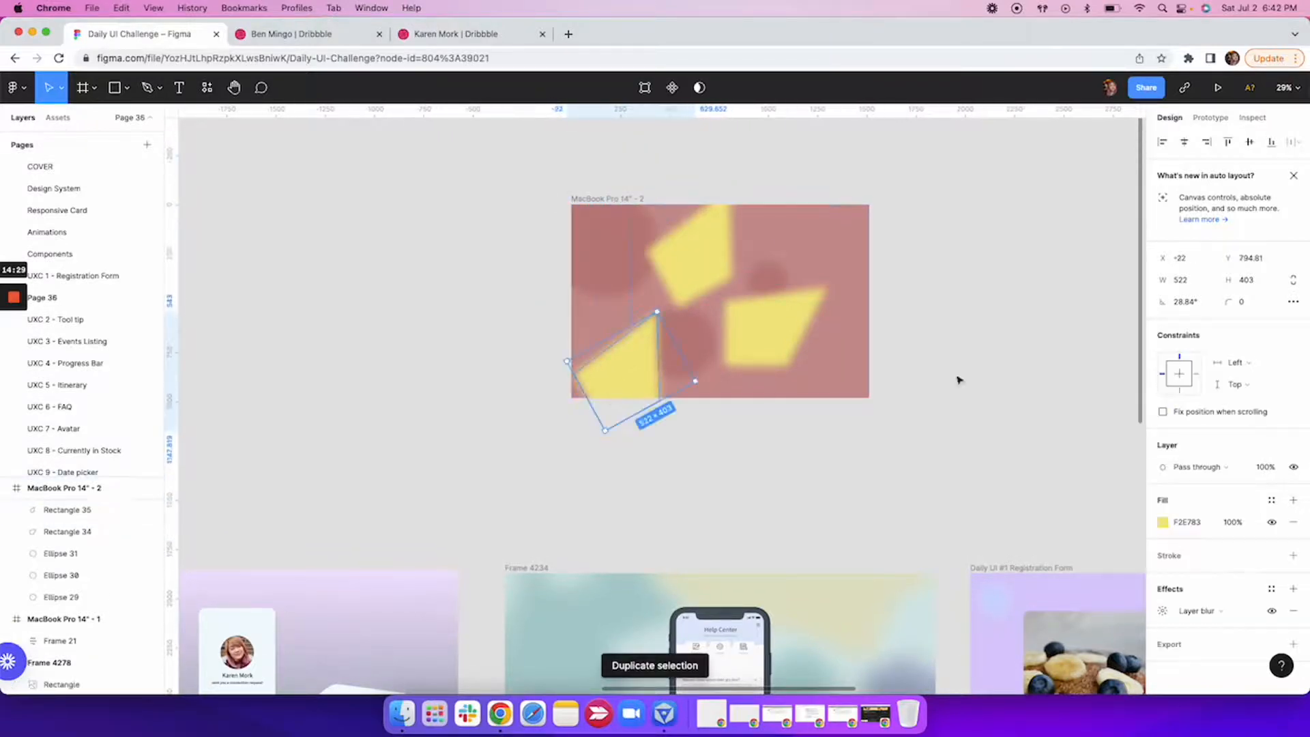
pyautogui.click(1020, 374)
pyautogui.hscroll(3, 1021, 374)
pyautogui.hscroll(2, 633, 321)
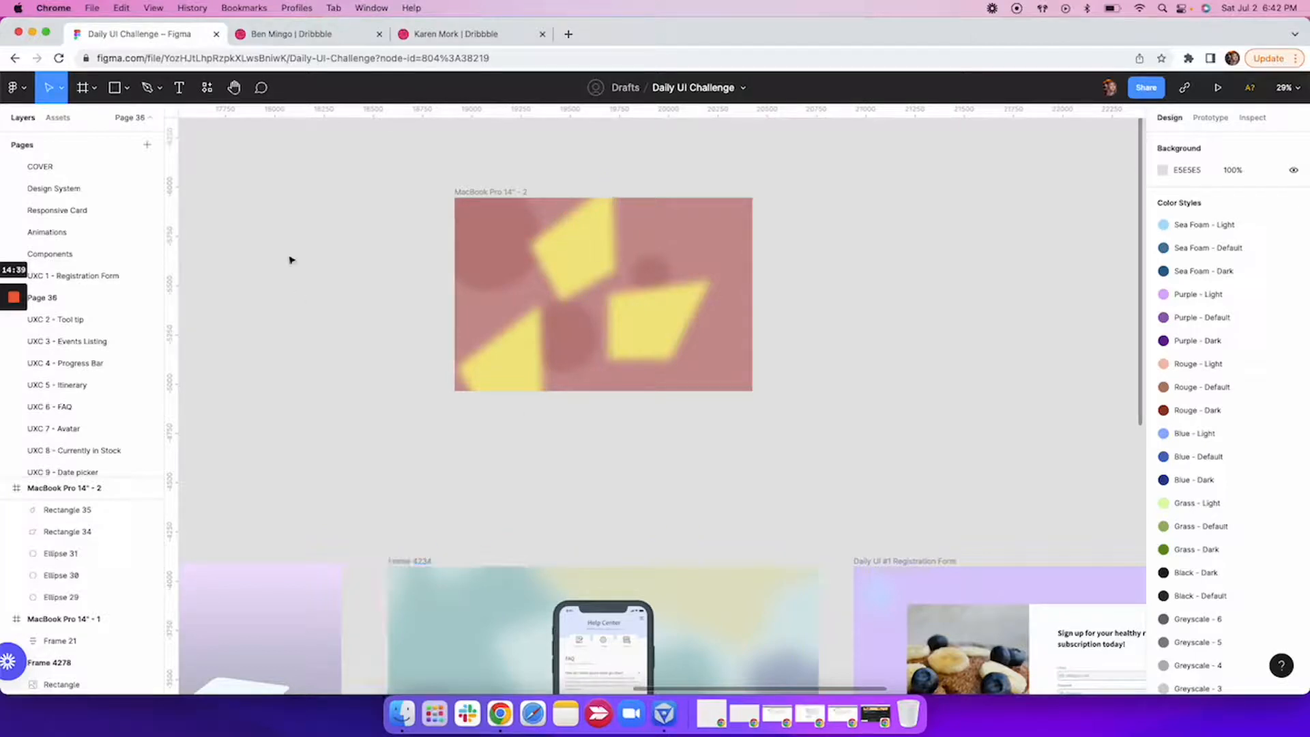
# Draw a rectangle over the blurred shapes and fit it to the whole frame at 1512 × 982.
pyautogui.click(114, 99)
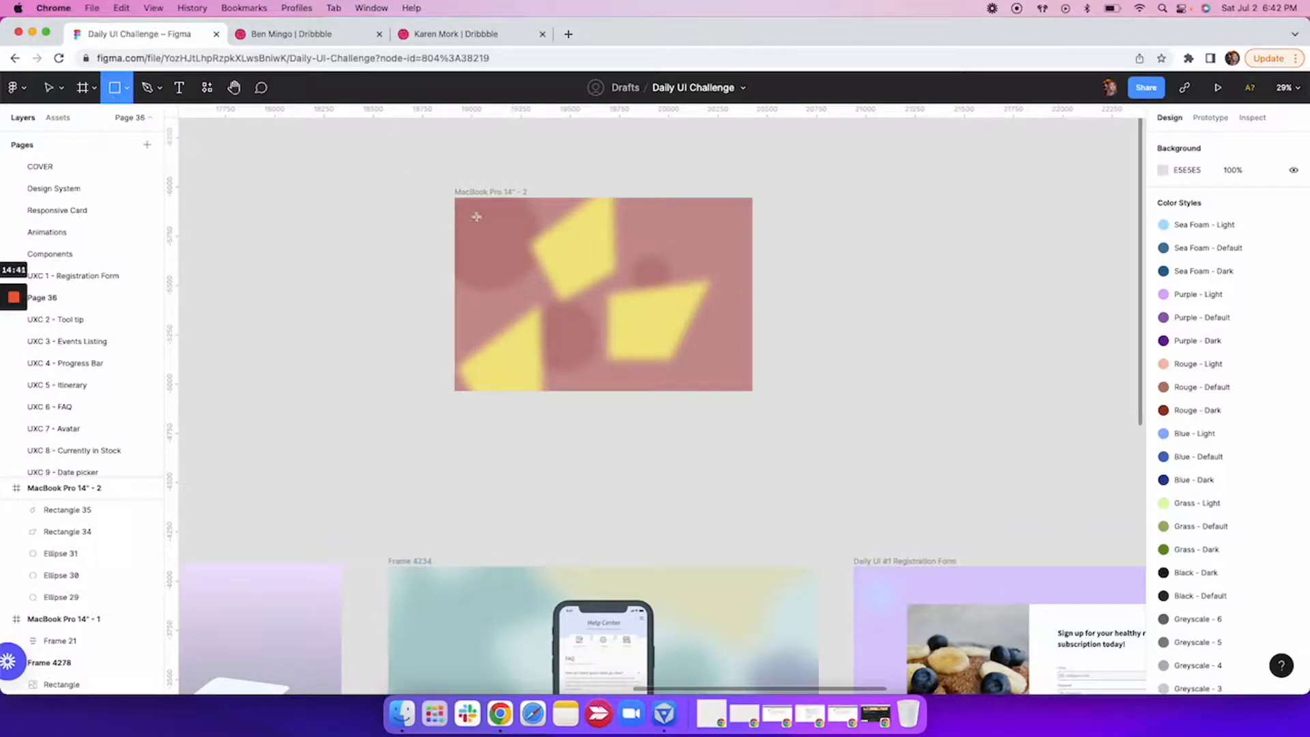
pyautogui.moveTo(476, 217); pyautogui.dragTo(701, 360)
pyautogui.moveTo(606, 306)
pyautogui.mouseDown()
pyautogui.moveTo(582, 281)
pyautogui.moveTo(618, 308)
pyautogui.mouseUp()
pyautogui.moveTo(679, 341); pyautogui.dragTo(752, 391)
# Make the covering rectangle's fill white (FFFFFF) with 20% fill opacity.
pyautogui.click(1163, 523)
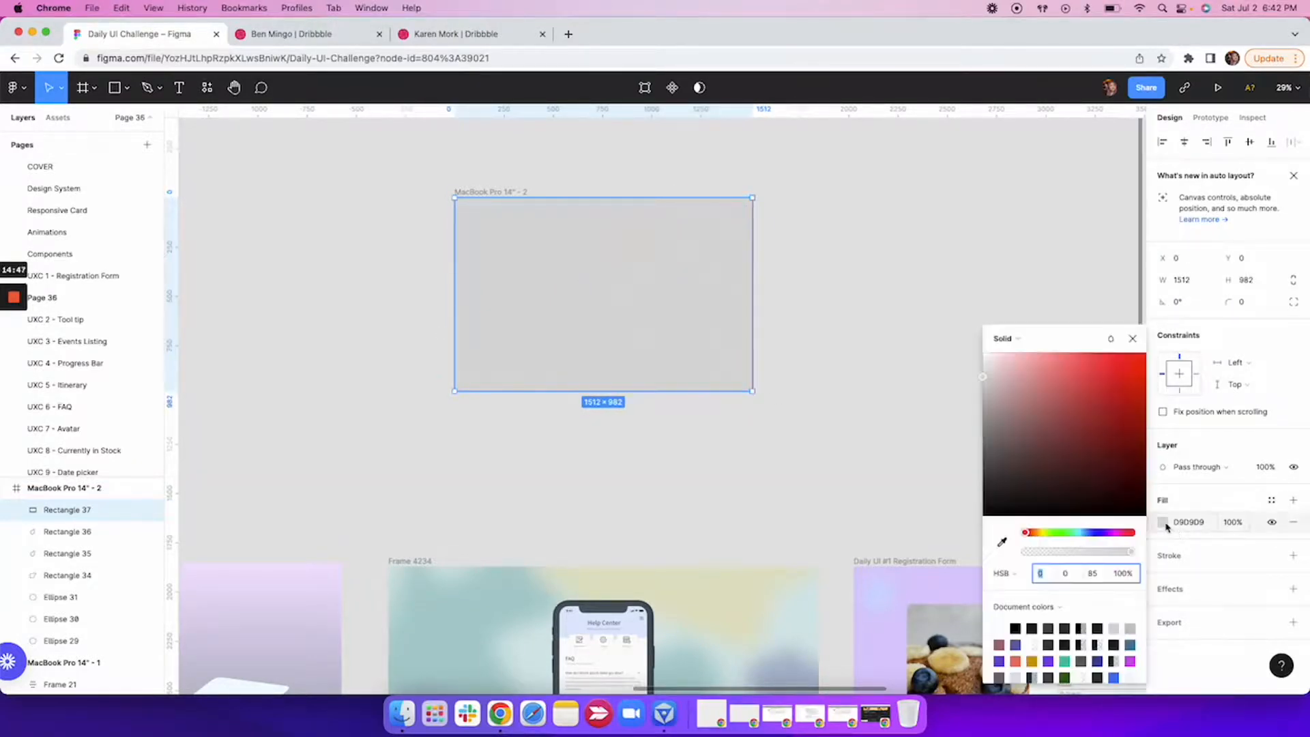
pyautogui.click(988, 361)
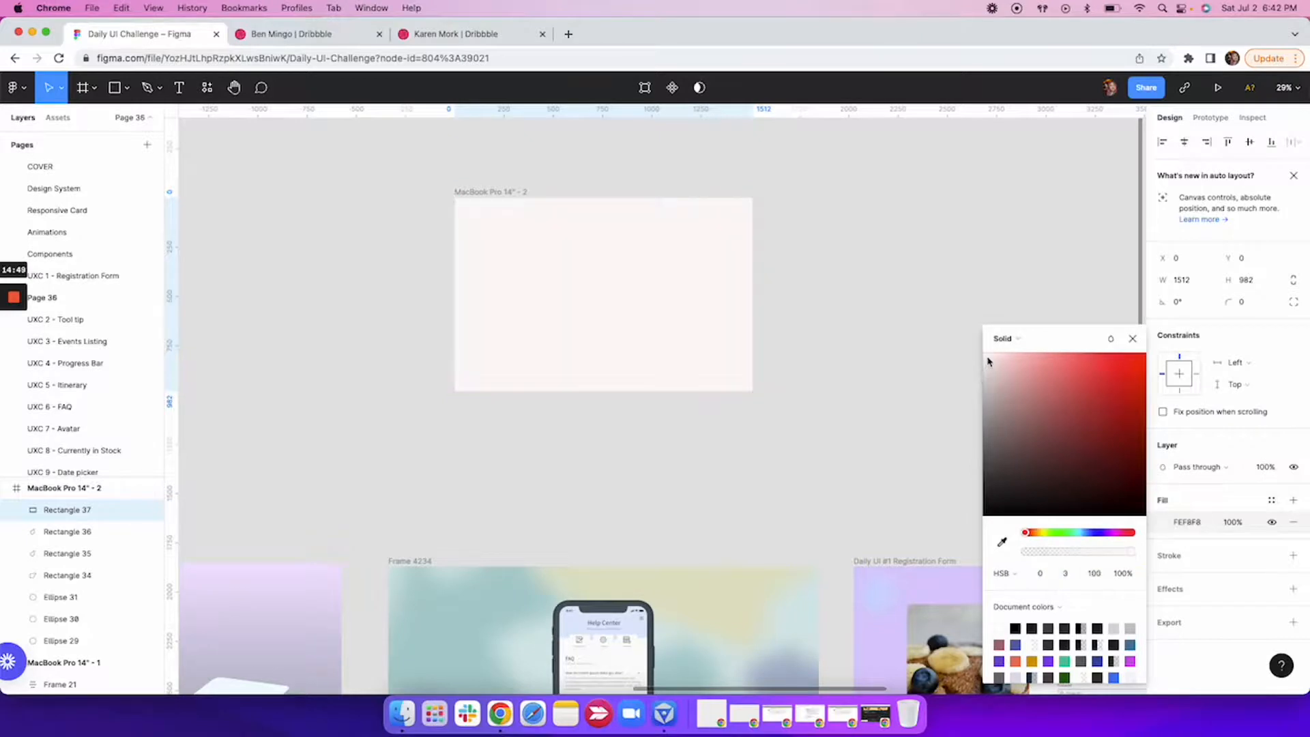
pyautogui.moveTo(989, 357); pyautogui.dragTo(984, 353)
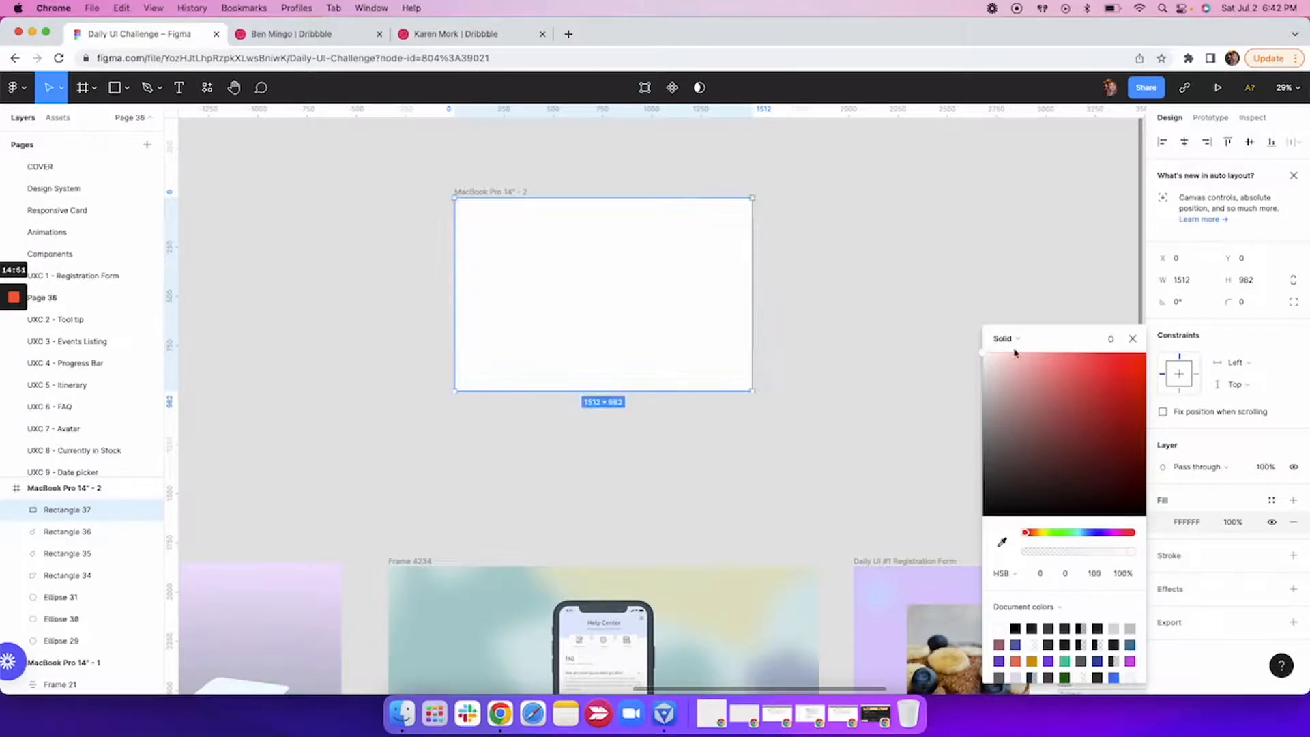
pyautogui.click(1133, 338)
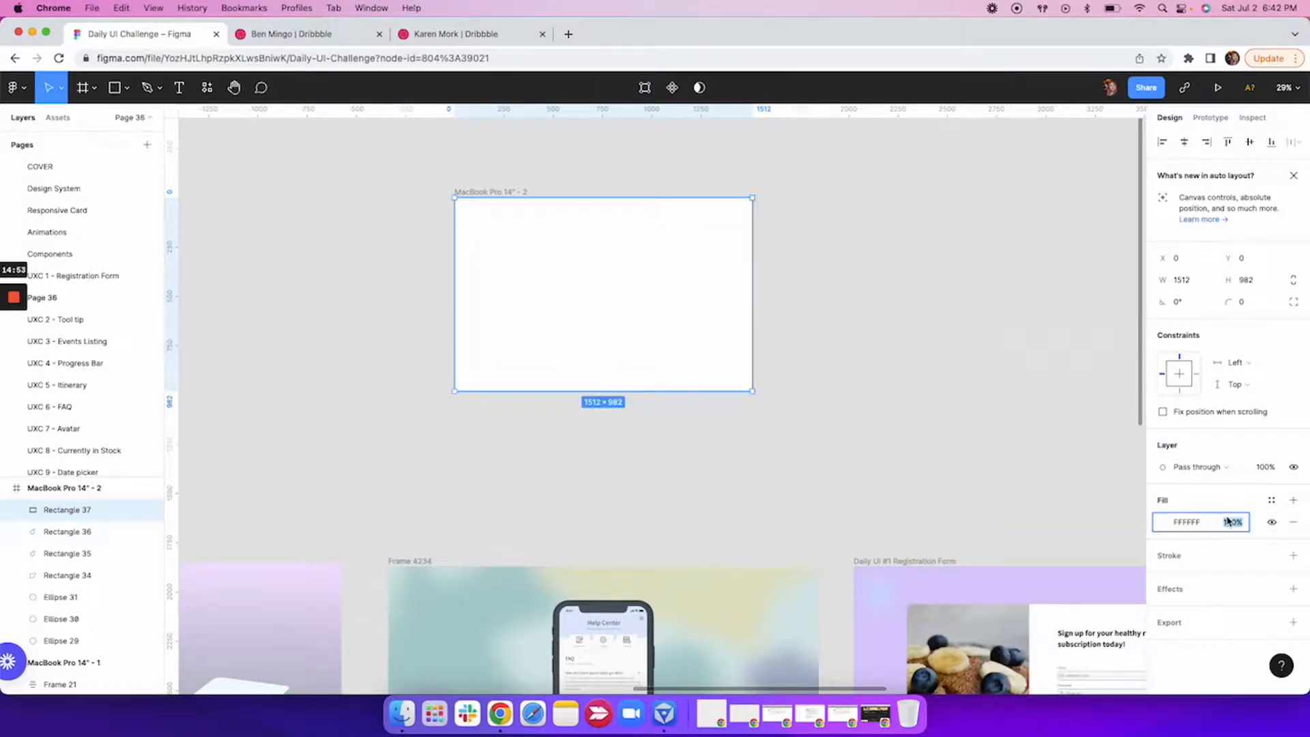
pyautogui.write('20')
pyautogui.press('Return')
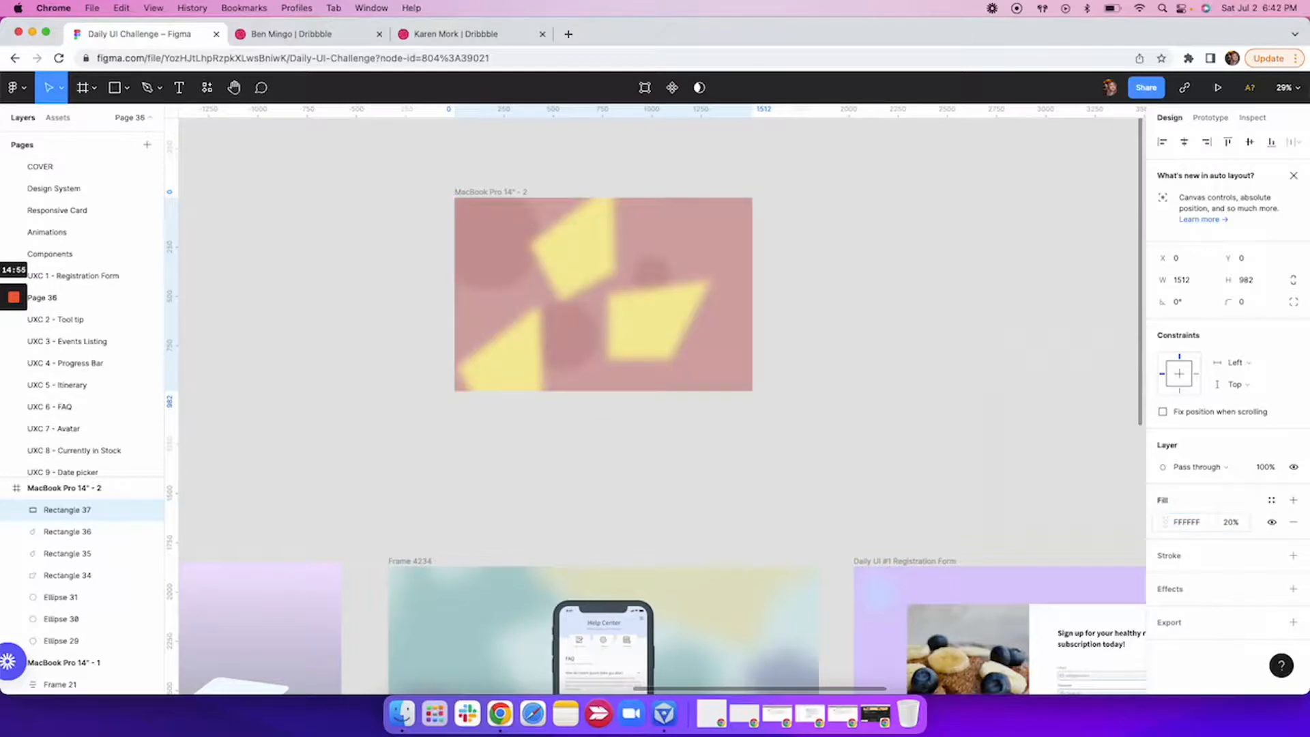
# Raise the white overlay's fill opacity to 40%.
pyautogui.click(1231, 521)
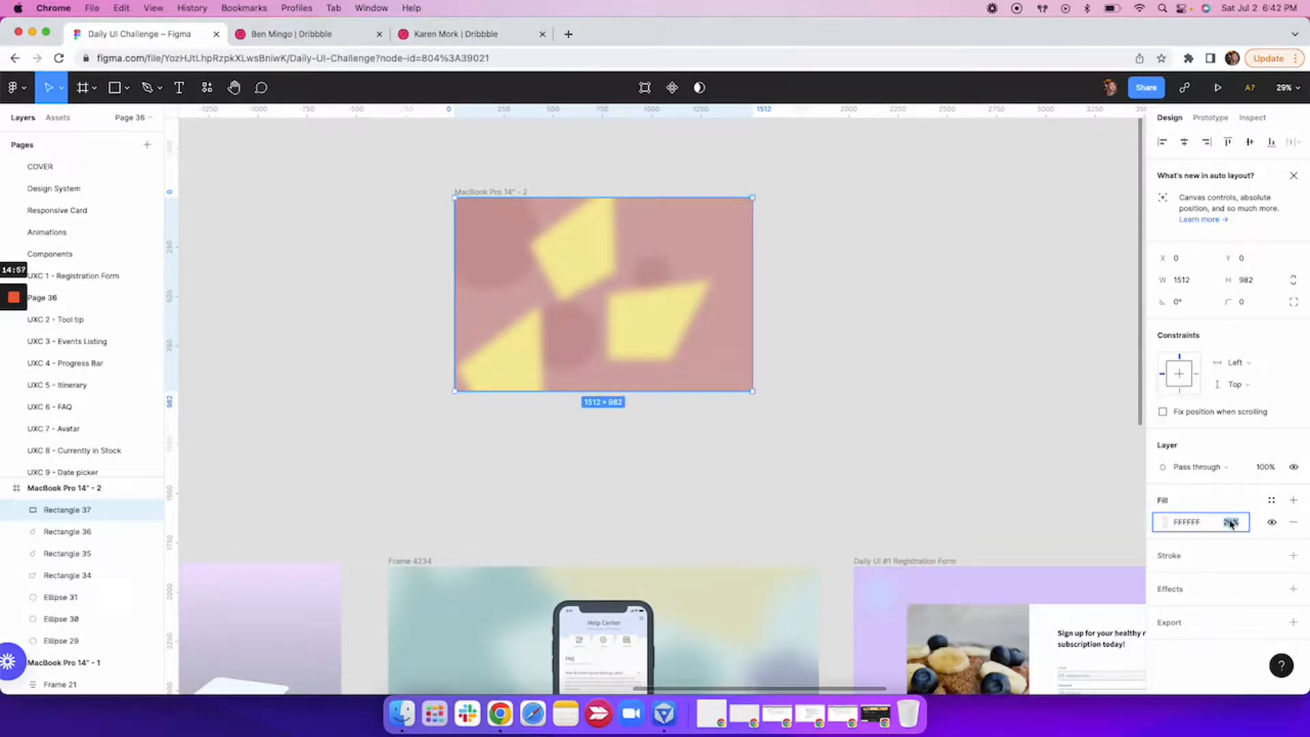
pyautogui.write('40')
pyautogui.press('Return')
pyautogui.click(850, 376)
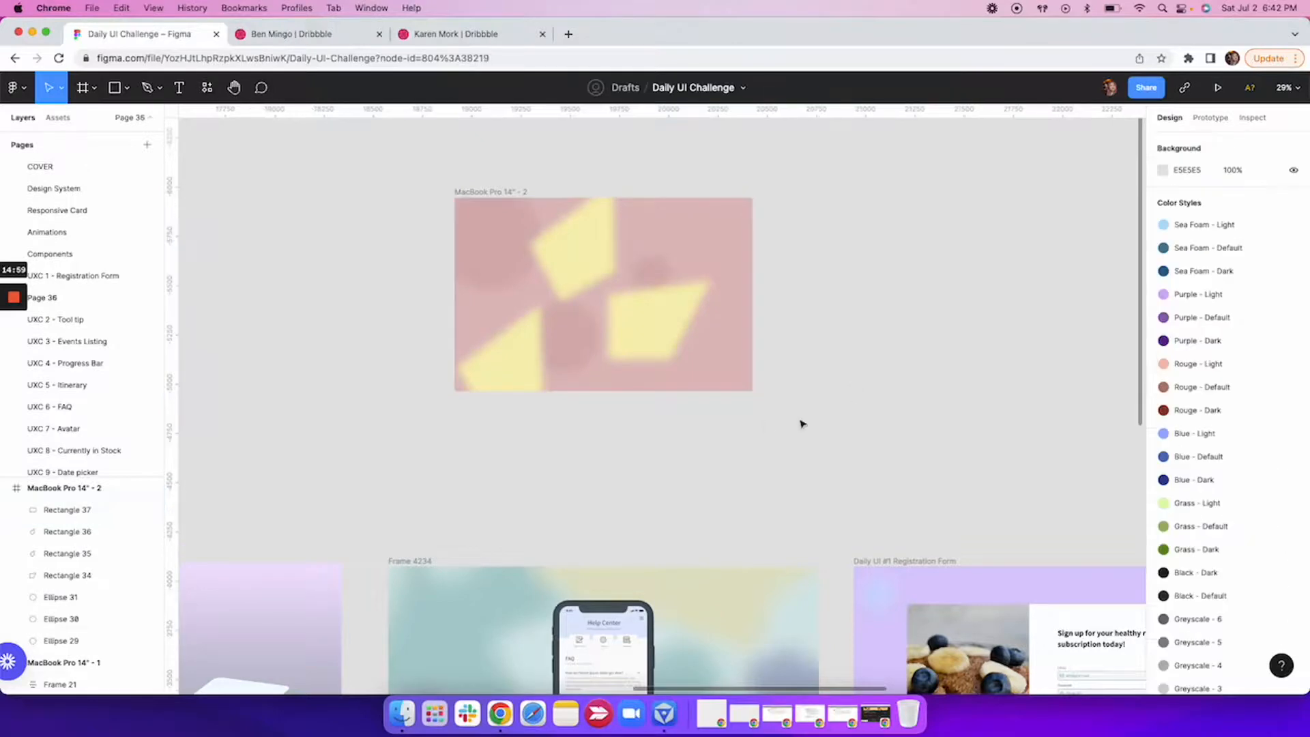
# Draw a circle of about 125 × 125 in Frame 4218, left of the laptop and above the purple circle.
pyautogui.scroll(-5, 766, 426)
pyautogui.hscroll(4, 766, 426)
pyautogui.scroll(-2, 766, 426)
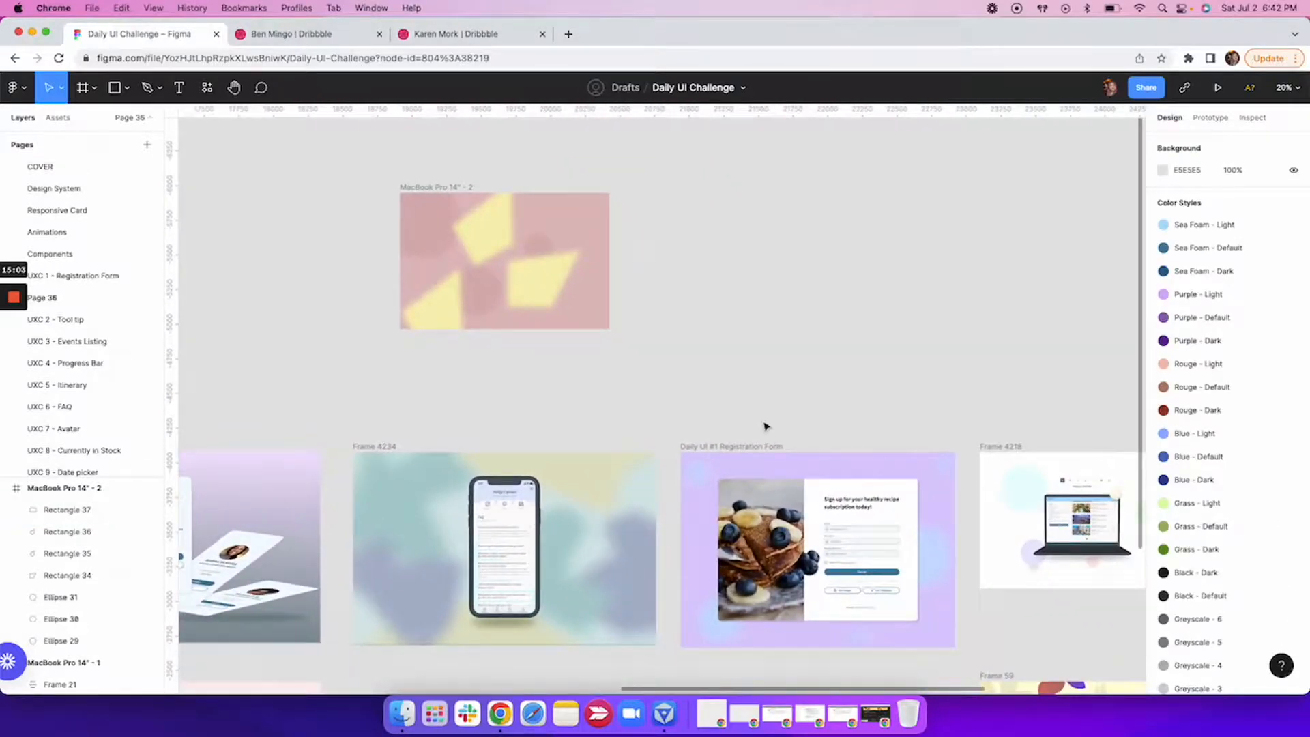
pyautogui.hscroll(12, 765, 426)
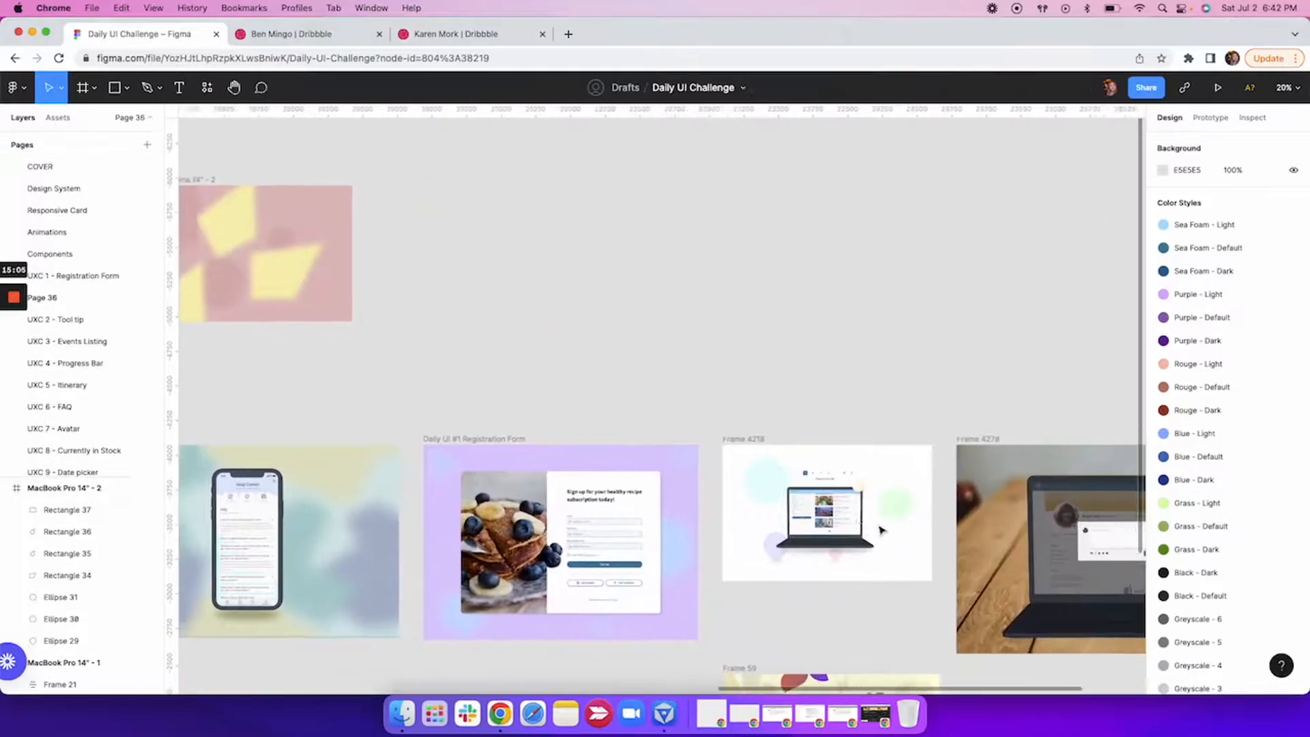
pyautogui.scroll(10, 880, 530)
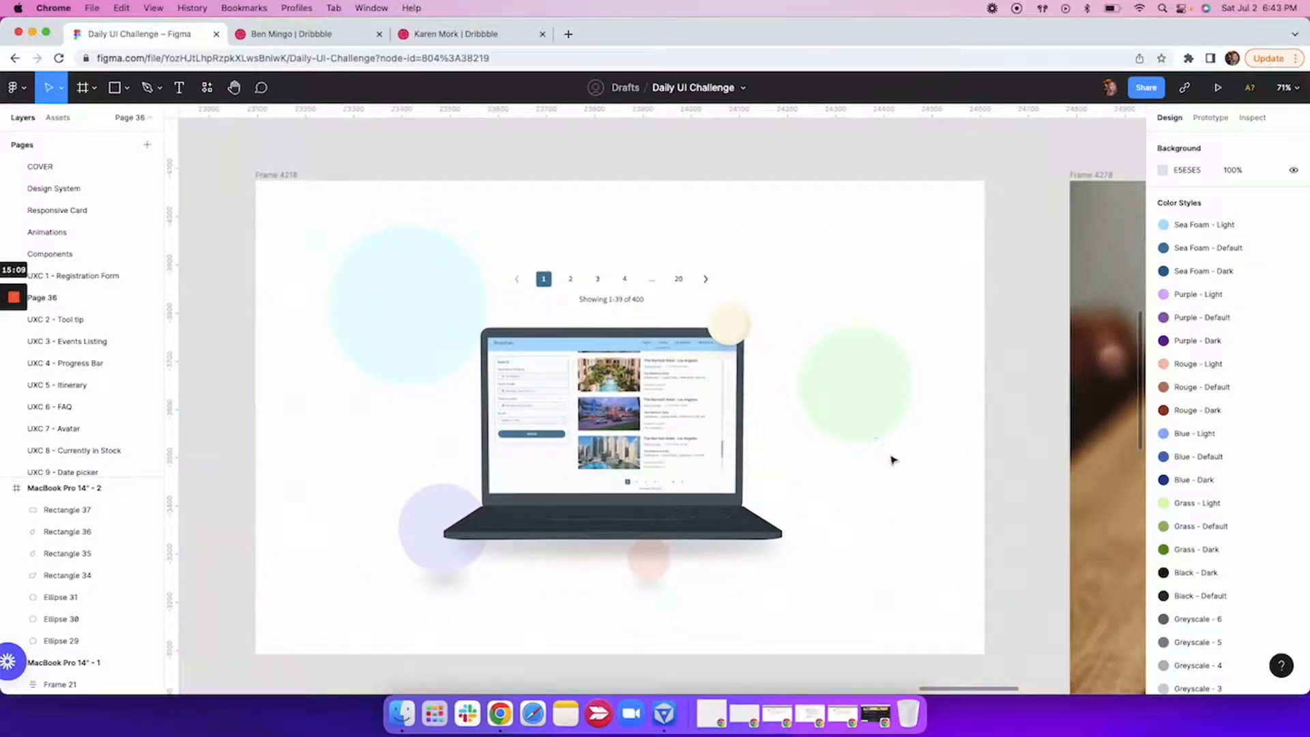
pyautogui.scroll(8, 426, 541)
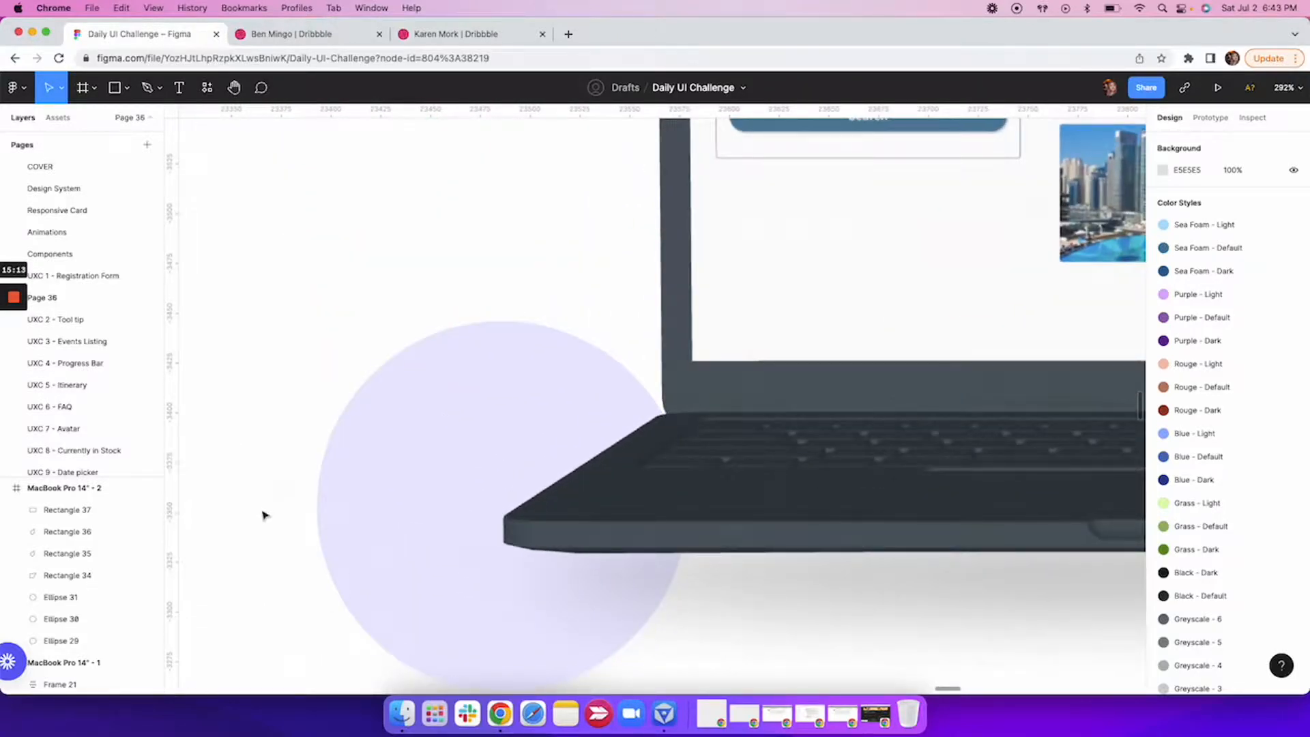
pyautogui.scroll(-10, 265, 515)
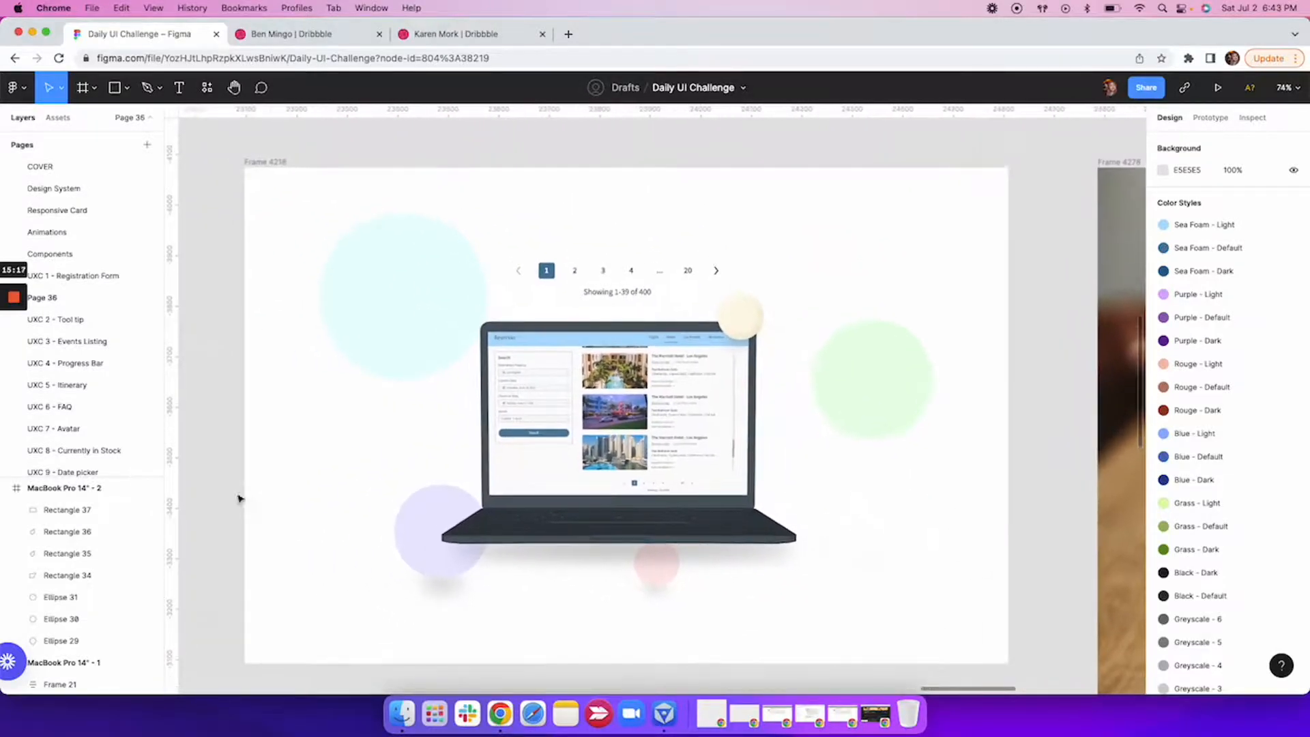
pyautogui.click(114, 89)
pyautogui.click(128, 95)
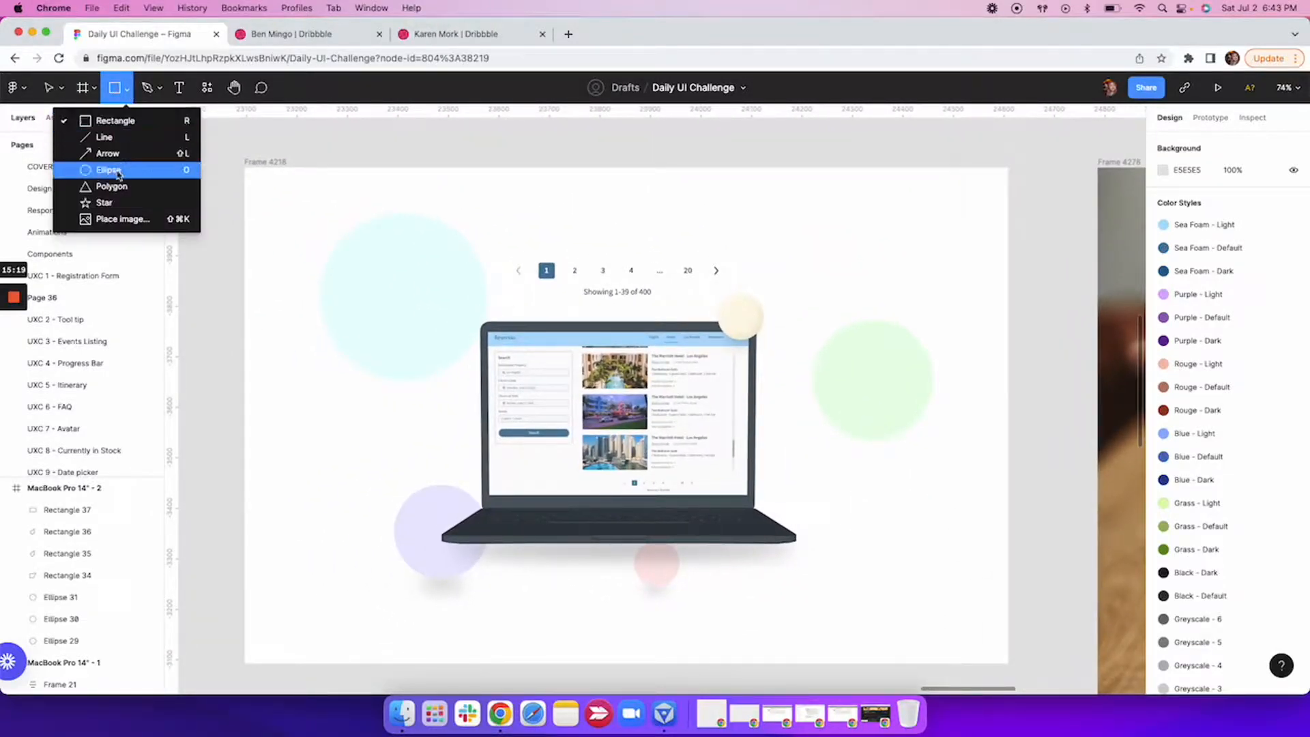
pyautogui.click(123, 168)
pyautogui.moveTo(288, 443); pyautogui.dragTo(335, 506)
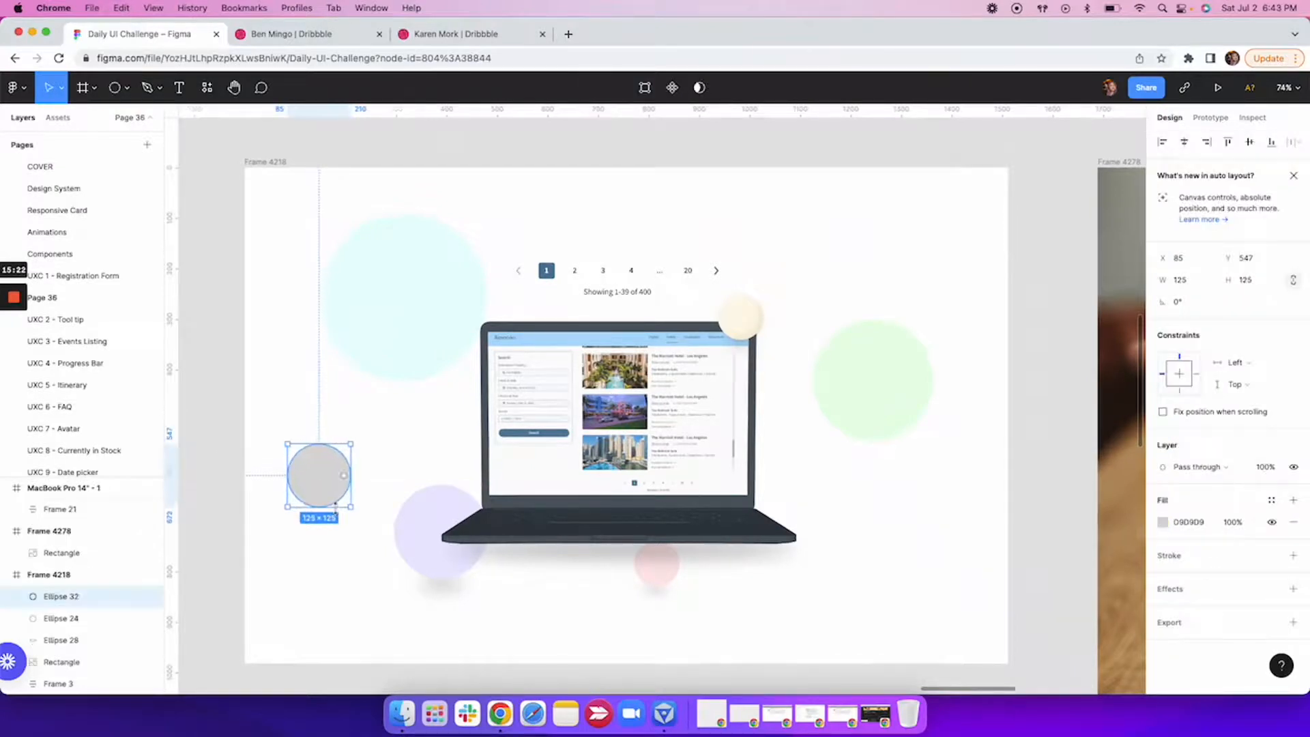
# Fill the new circle with the dusty pink CD9595.
pyautogui.click(1163, 522)
pyautogui.click(1028, 384)
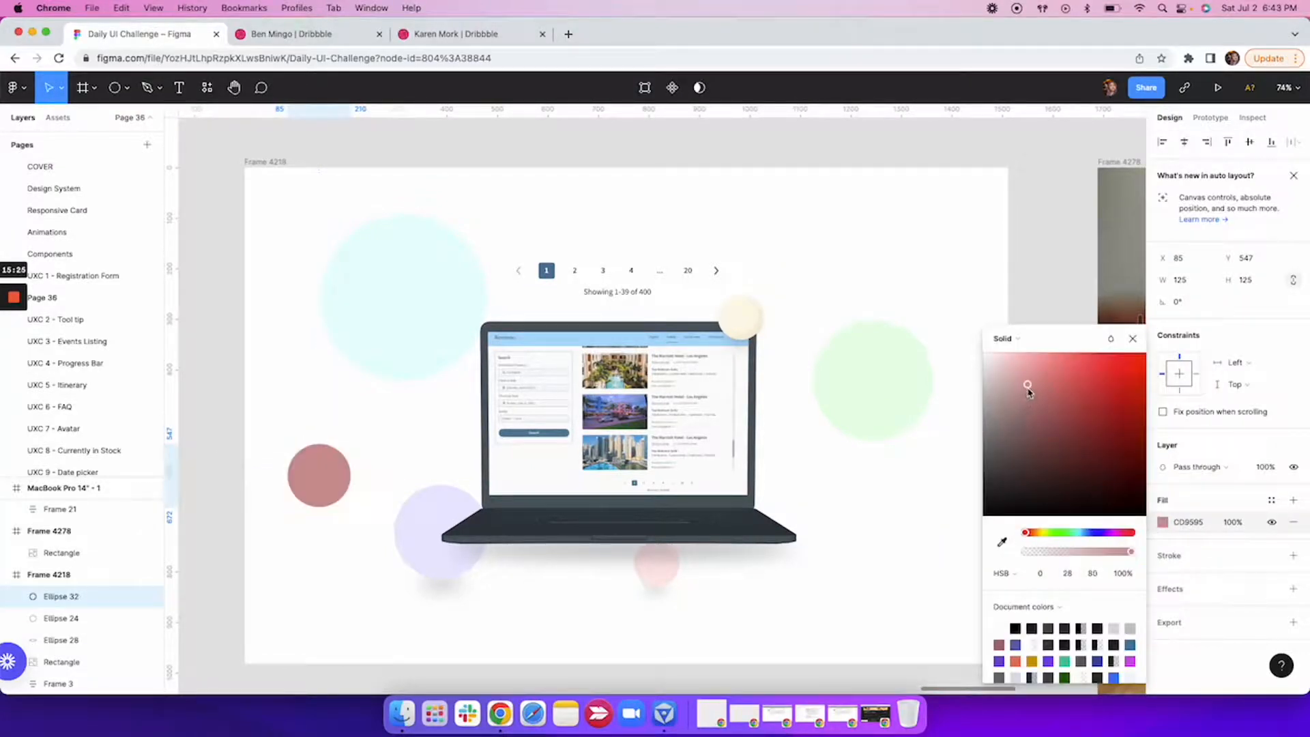
pyautogui.click(1132, 339)
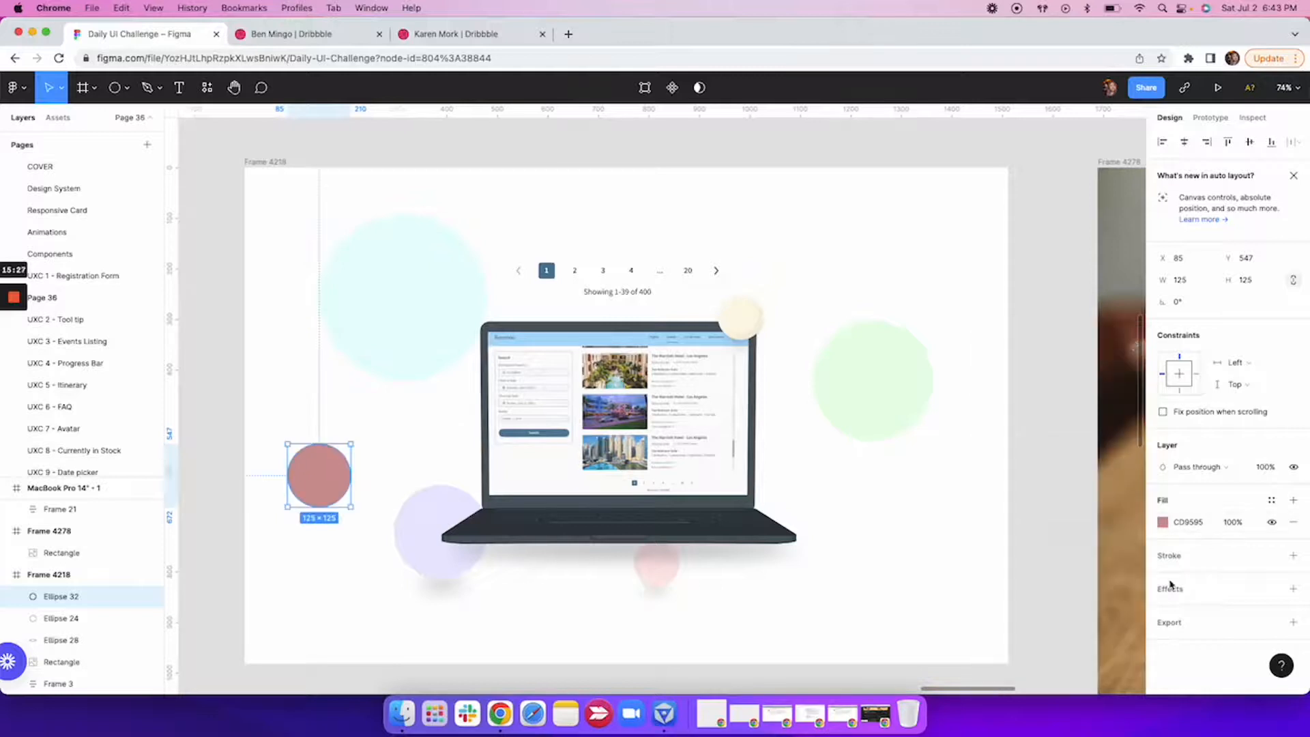
# Add an inner shadow to the pink circle with an X offset of 4 and a blur of 8.
pyautogui.click(1208, 593)
pyautogui.click(1200, 611)
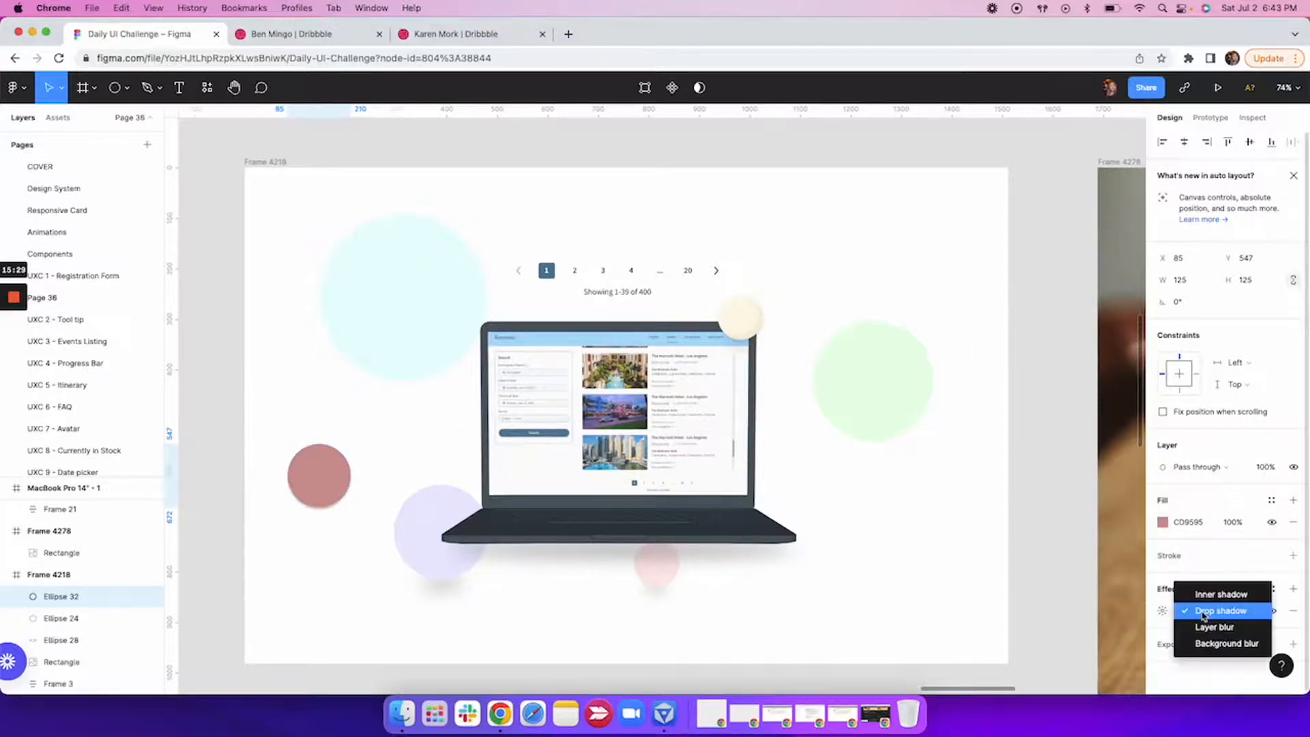
pyautogui.click(1180, 606)
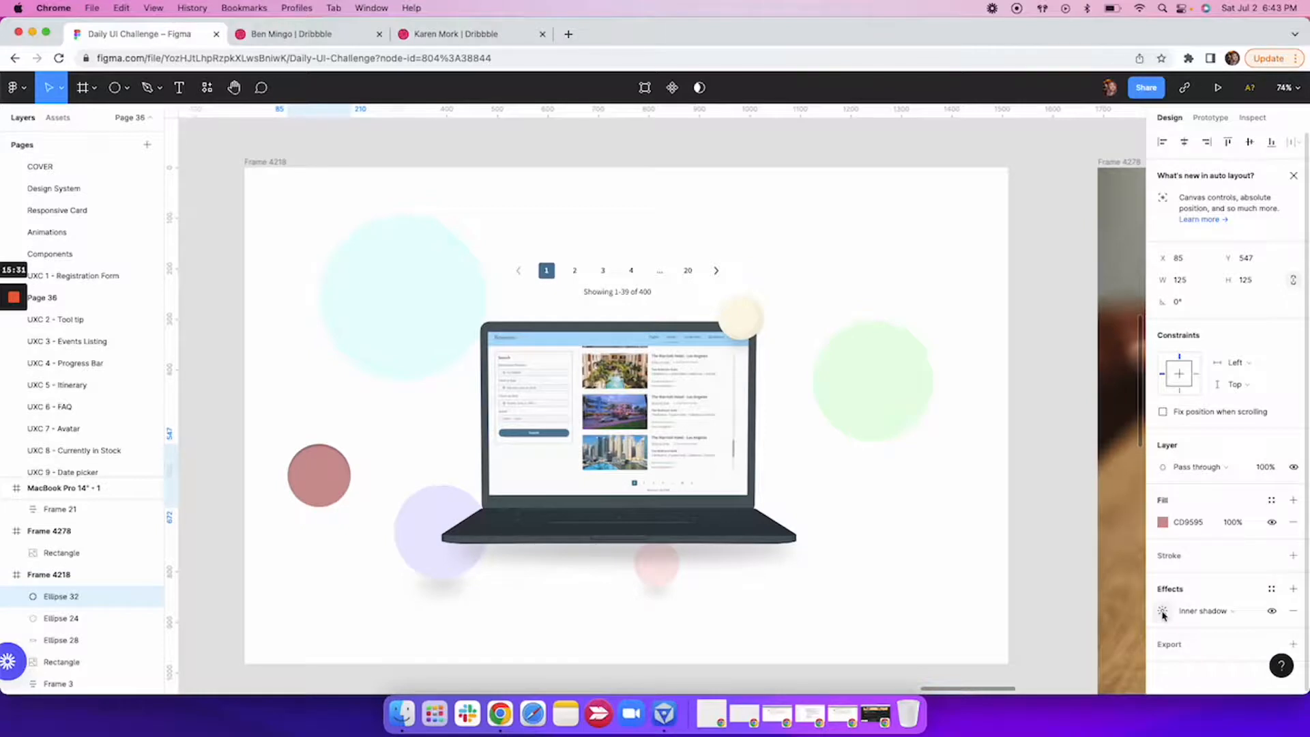
pyautogui.click(1163, 611)
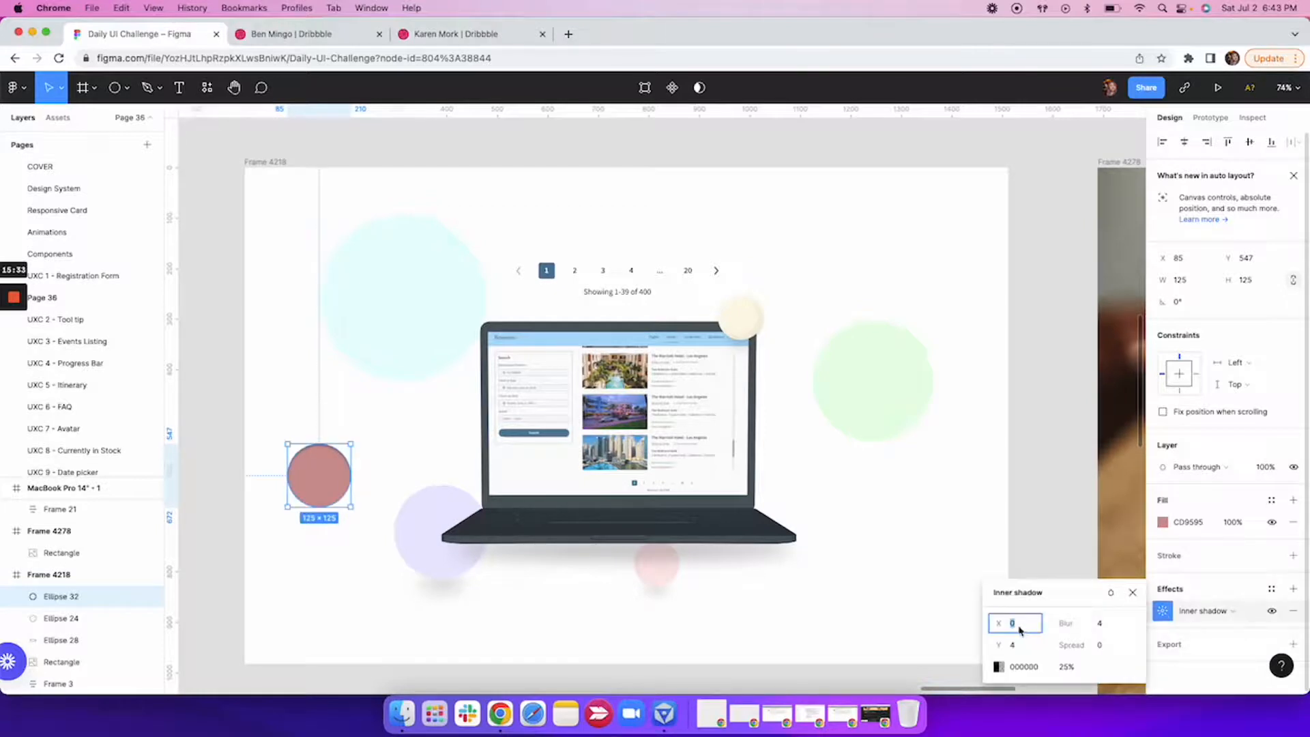
pyautogui.write('4')
pyautogui.press('Return')
pyautogui.click(1103, 623)
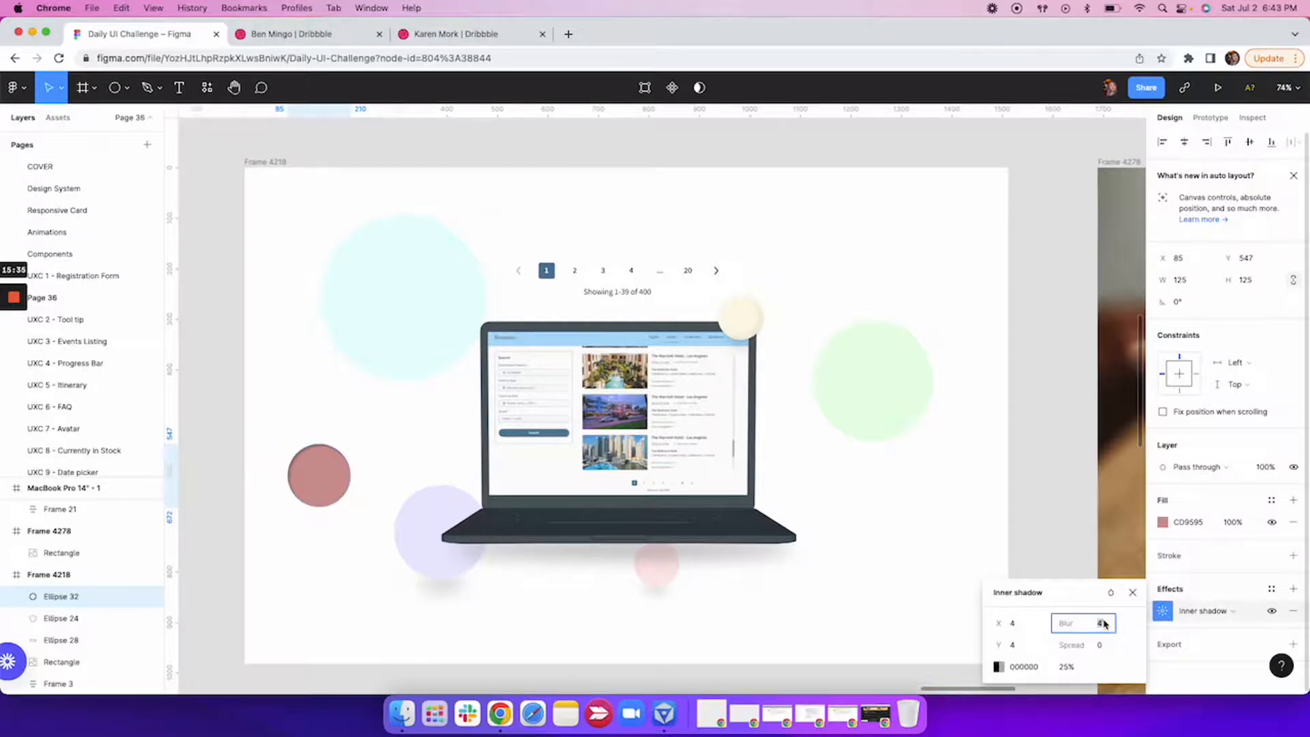
pyautogui.press('Return')
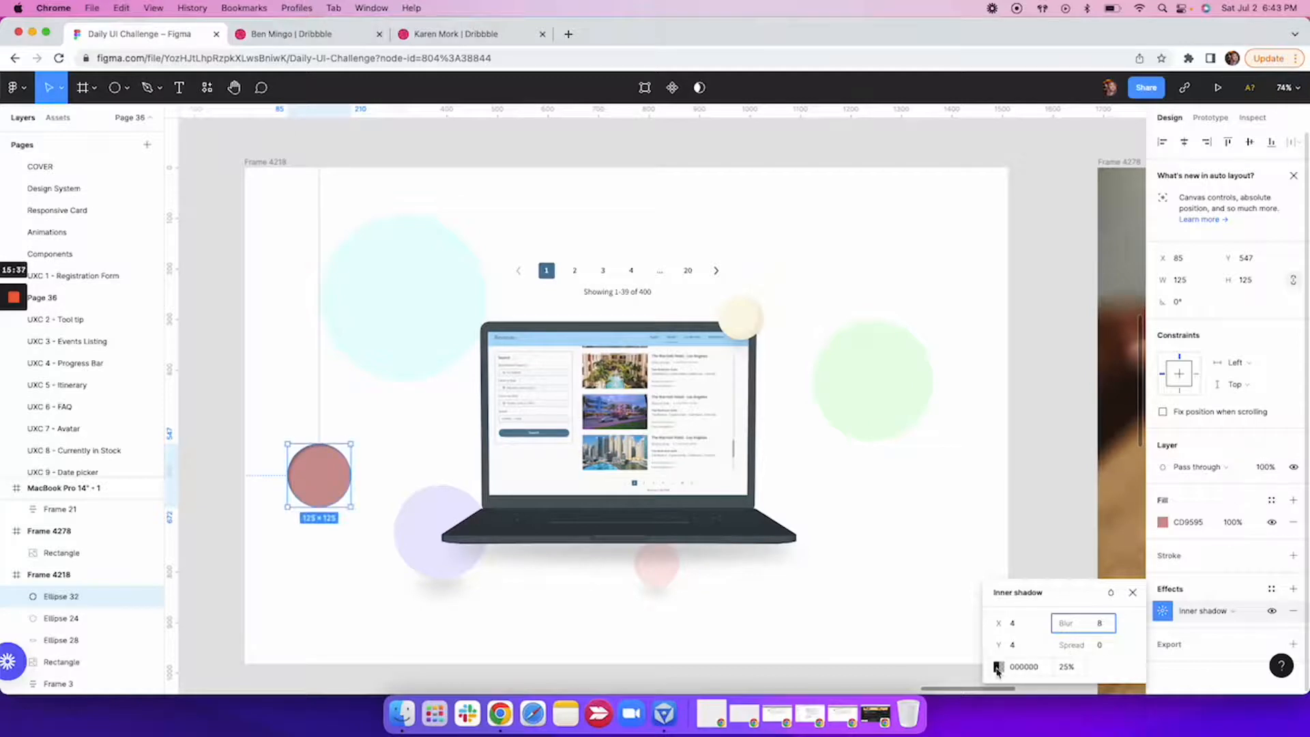
# Set the pink circle's inner shadow colour to the lighter pink E9BEBE, starting from the circle's sampled colour.
pyautogui.click(996, 667)
pyautogui.click(837, 542)
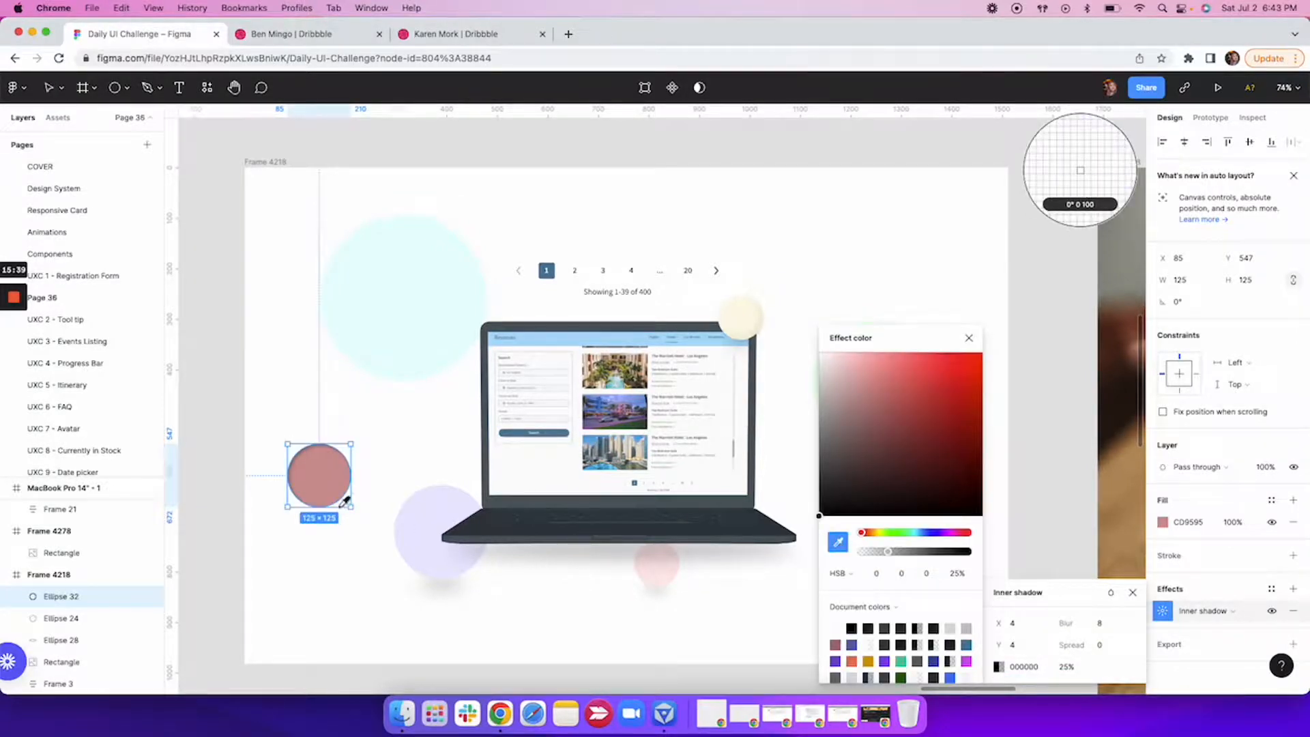
pyautogui.click(322, 469)
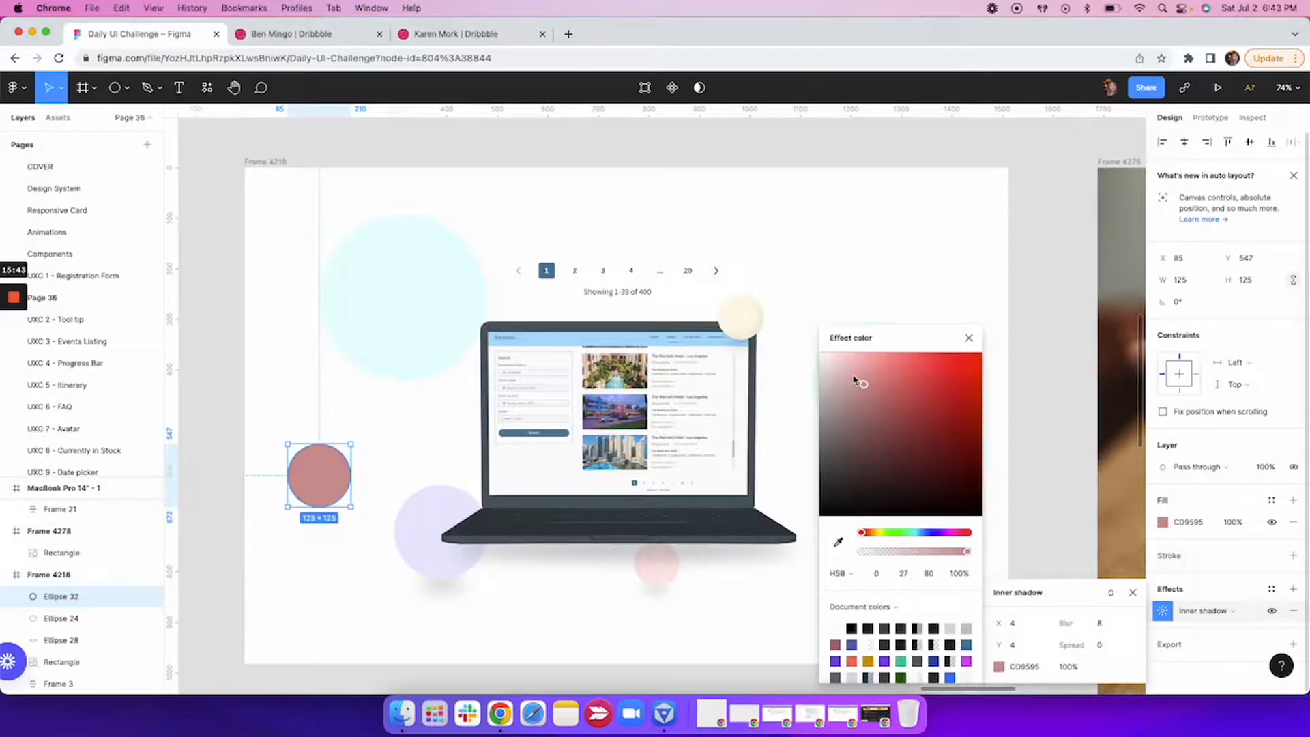
pyautogui.moveTo(853, 377); pyautogui.dragTo(849, 367)
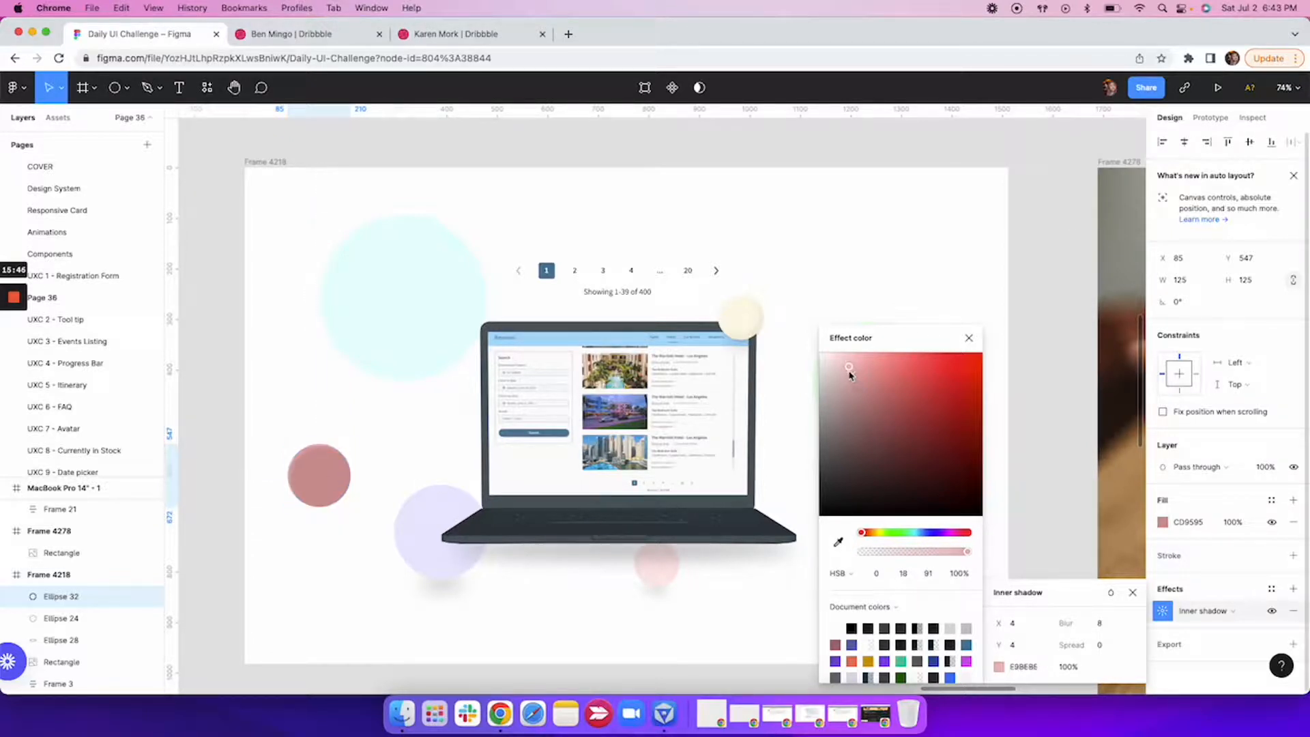
pyautogui.click(969, 340)
# Add a second inner shadow to the pink circle with X and Y offsets of -4 and a blur of 8.
pyautogui.click(1240, 597)
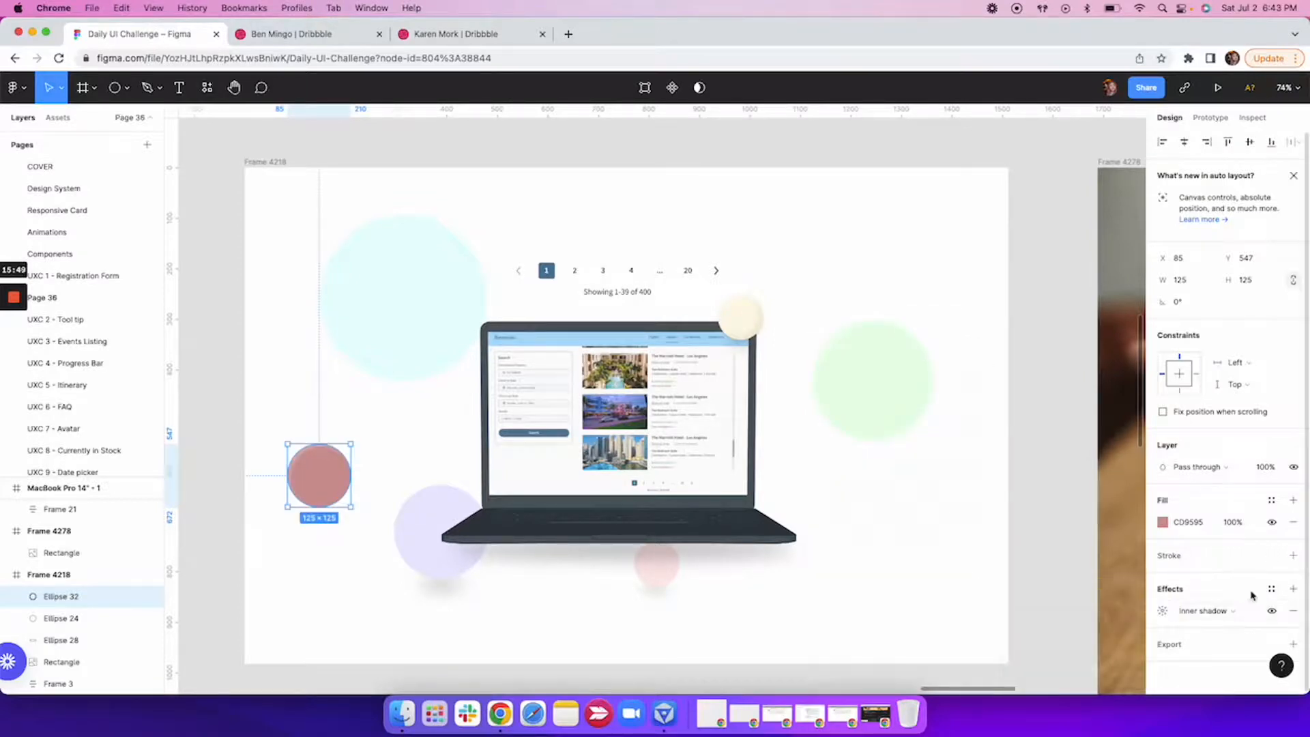
pyautogui.click(1294, 590)
pyautogui.click(1192, 614)
pyautogui.click(1195, 593)
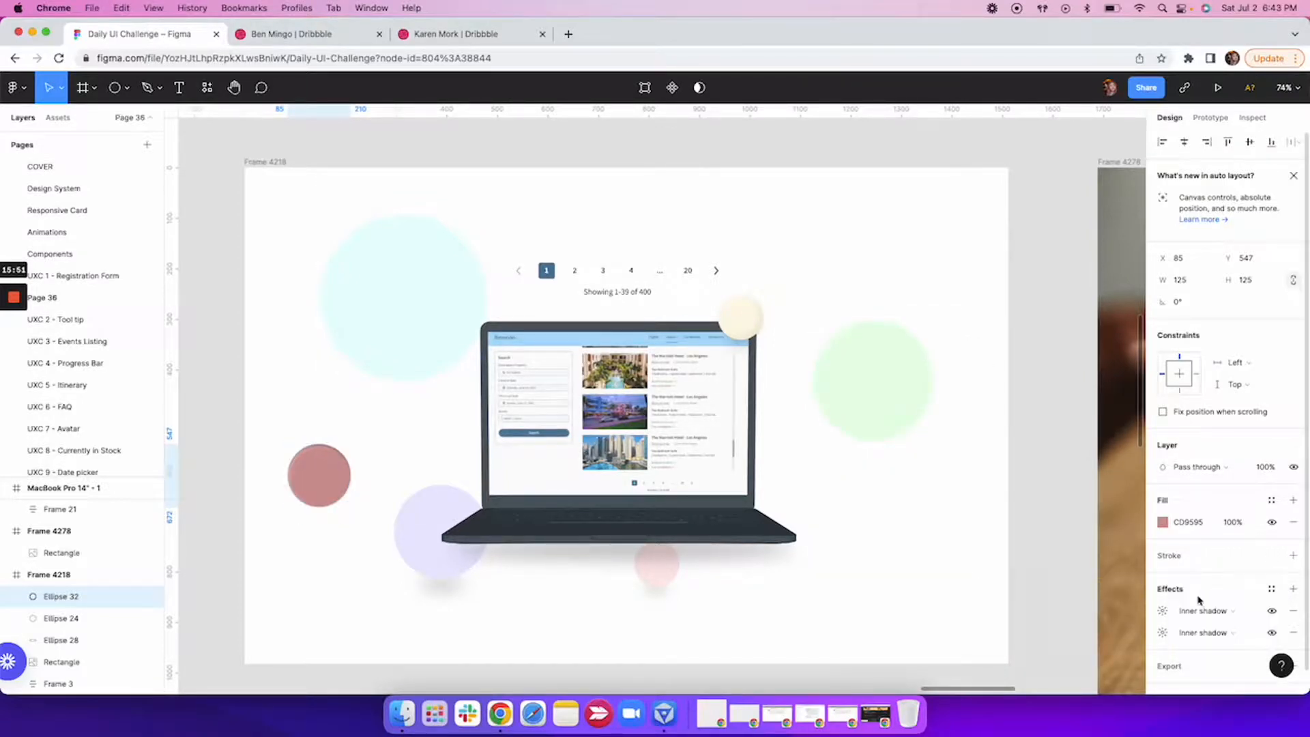
pyautogui.click(1162, 611)
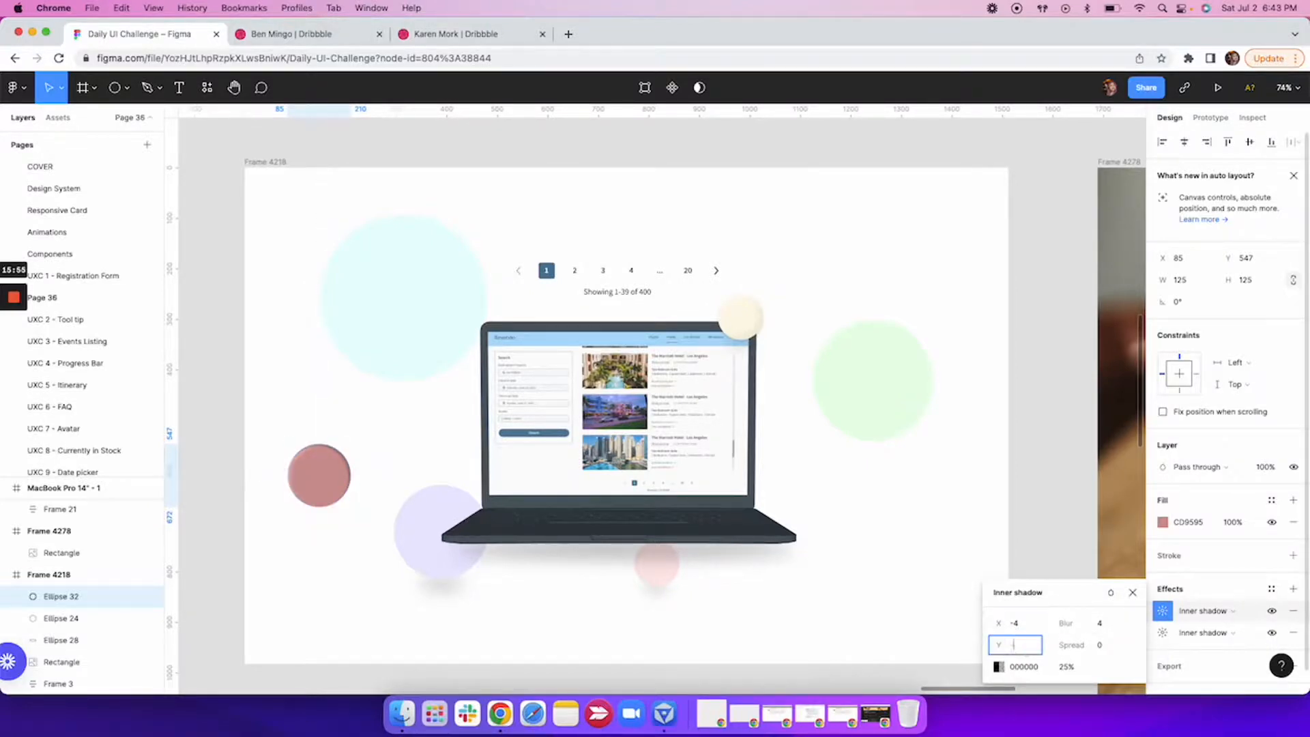
pyautogui.click(1101, 623)
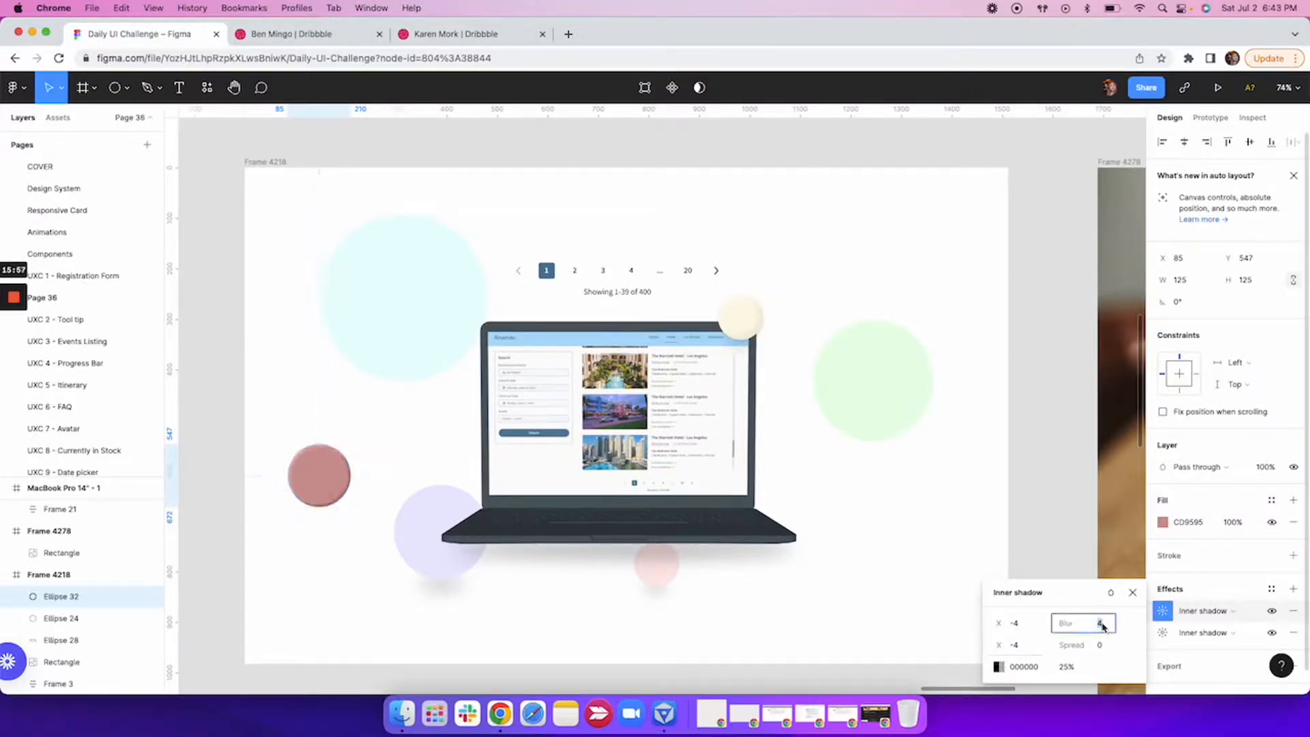
# Set the second inner shadow's colour to the darker pink B47272, starting from the circle's sampled colour.
pyautogui.click(998, 667)
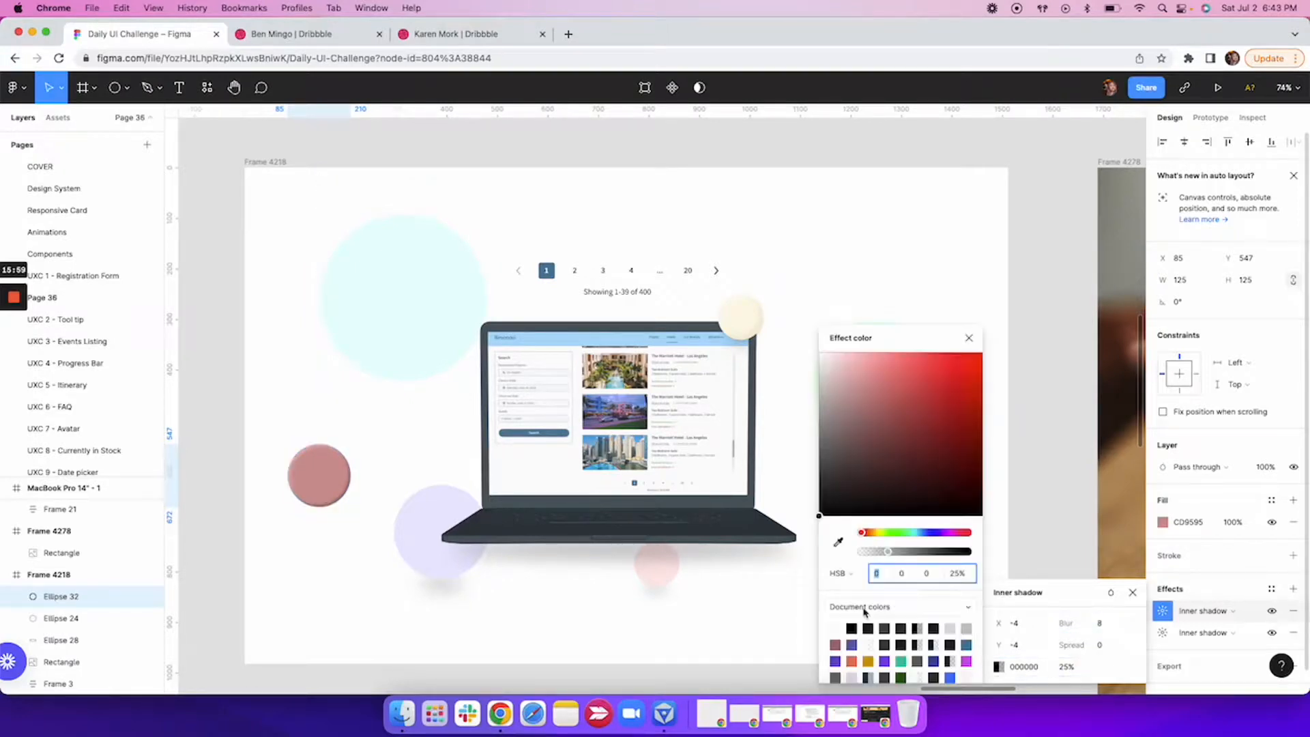
pyautogui.click(838, 542)
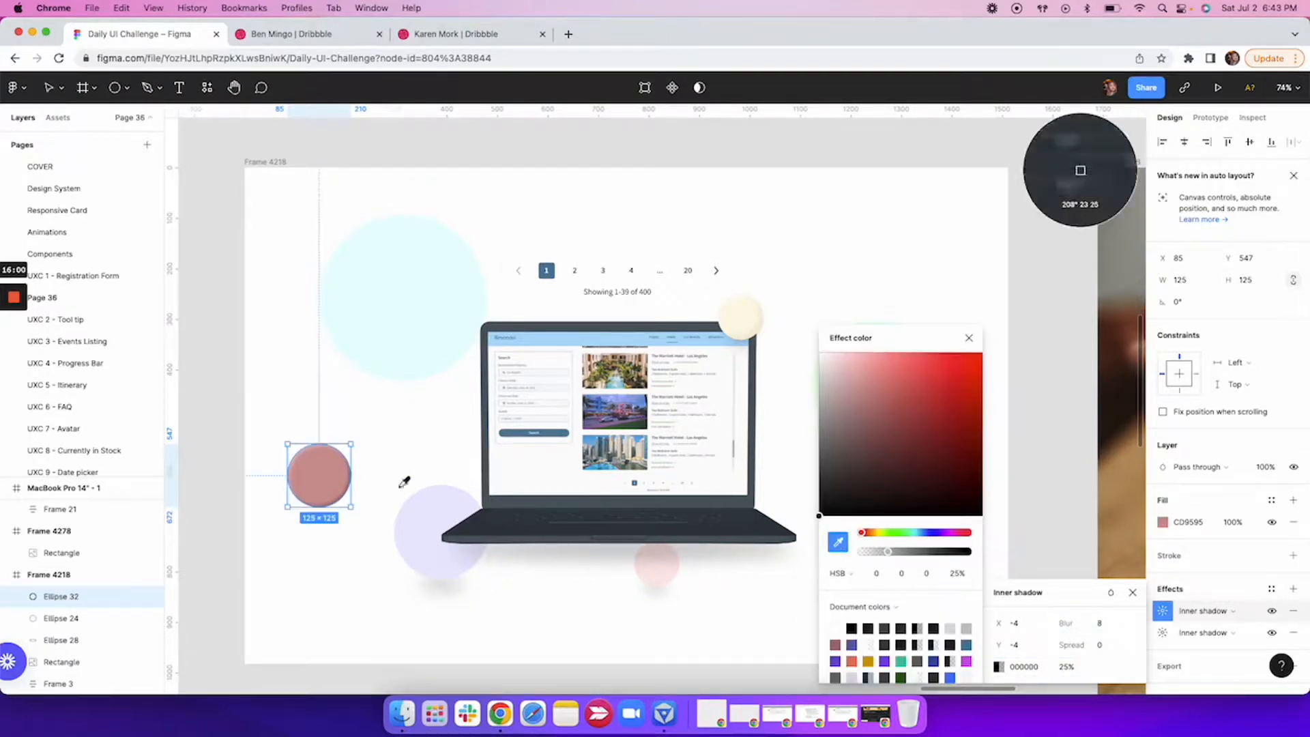
pyautogui.click(325, 472)
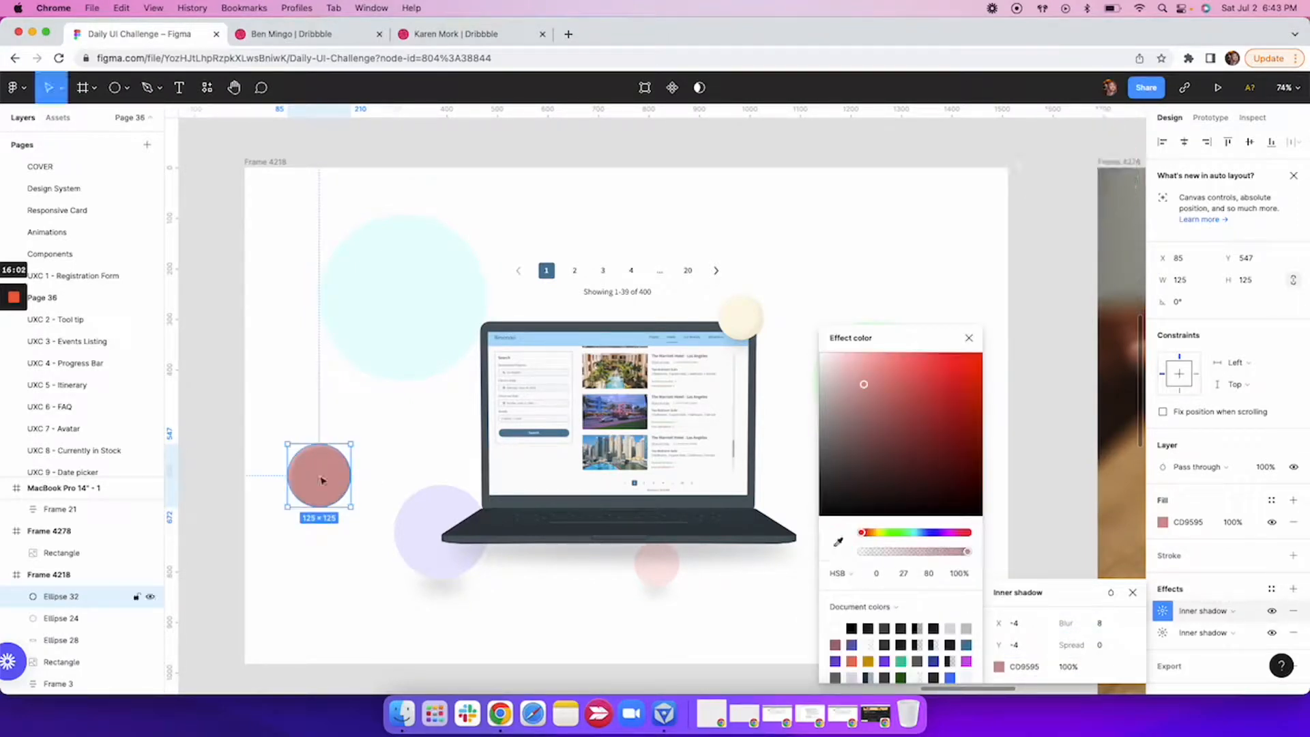
pyautogui.click(878, 400)
pyautogui.click(969, 338)
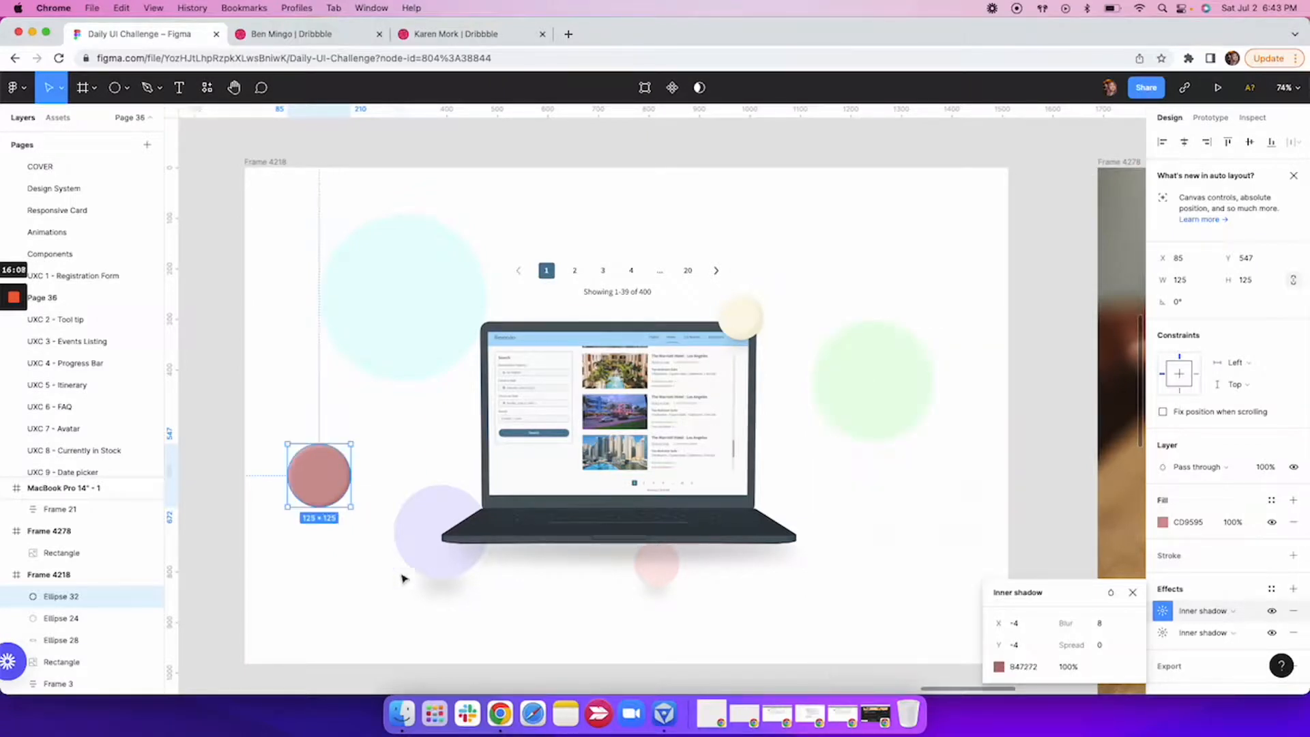
# Move the pink circle down and slightly left in Frame 4218, to about X 74, Y 614.
pyautogui.click(229, 553)
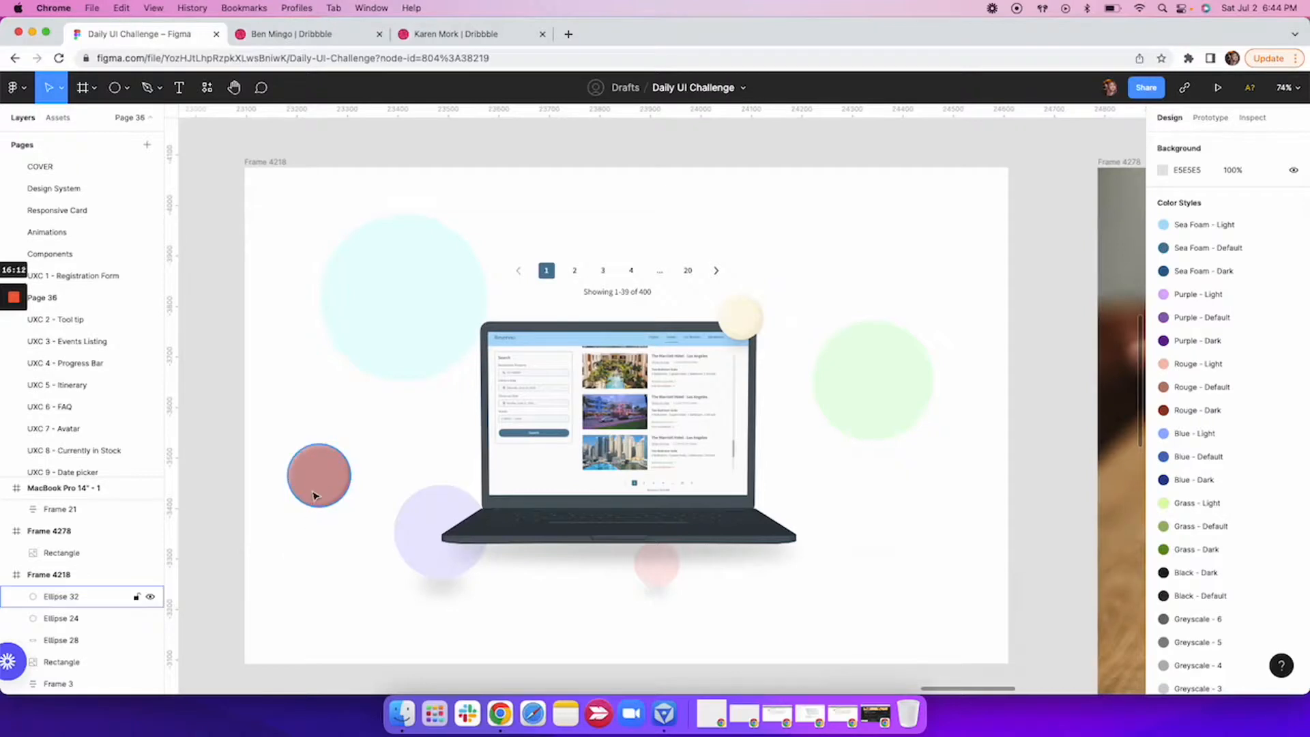
pyautogui.moveTo(316, 490); pyautogui.dragTo(309, 523)
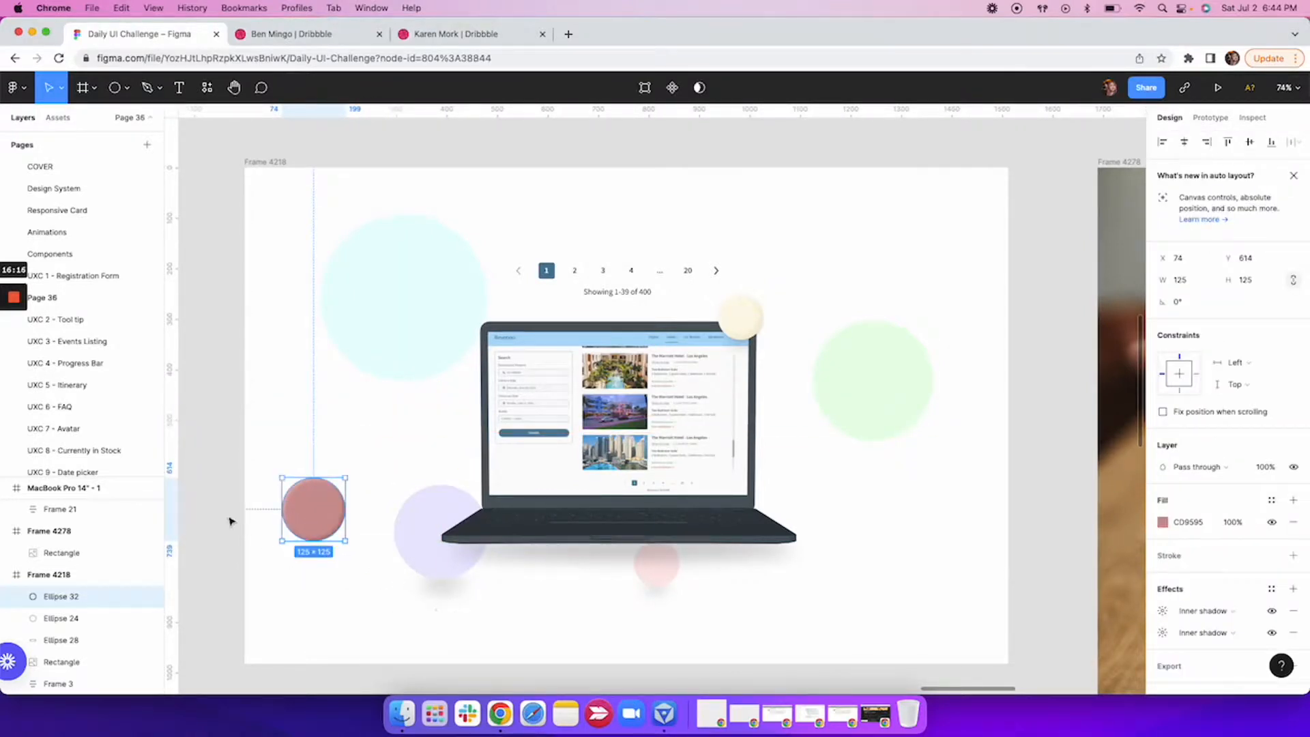
pyautogui.click(213, 500)
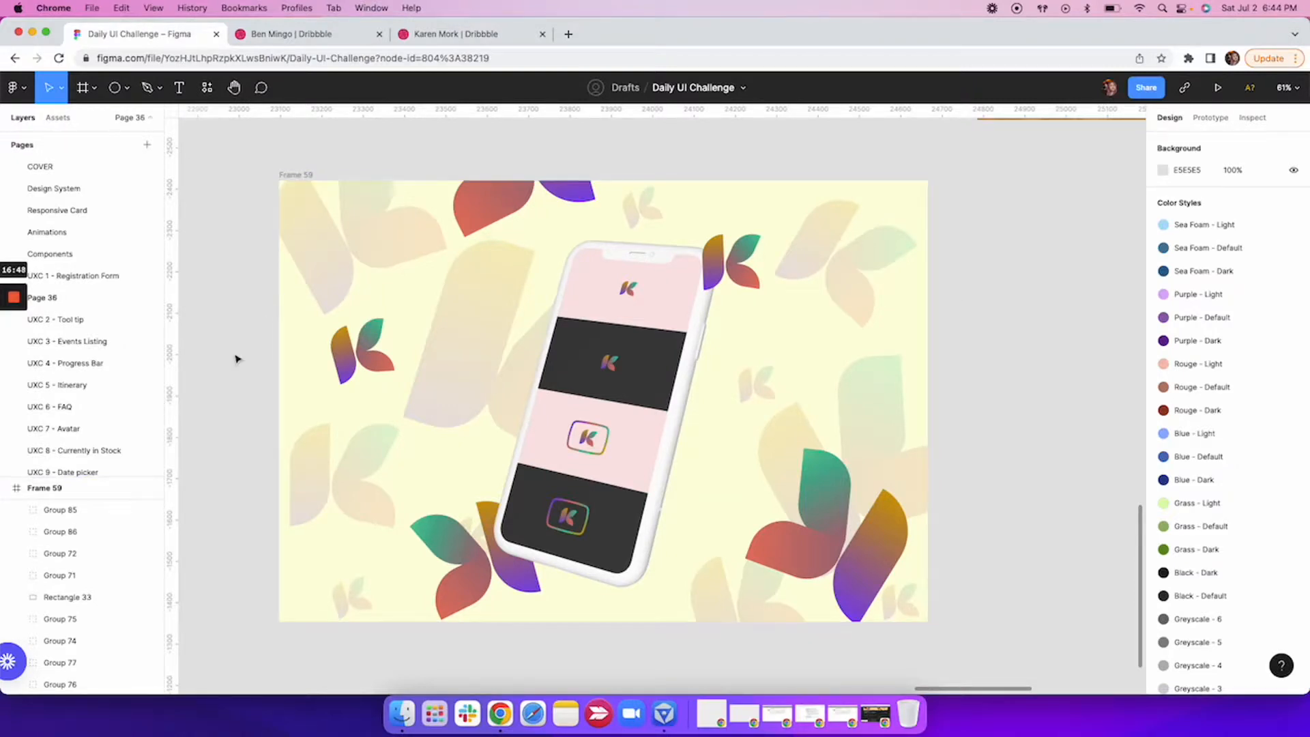
# Draw a rectangle of about 302 × 271 in Frame 59, over the small logo left of the phone.
pyautogui.click(868, 493)
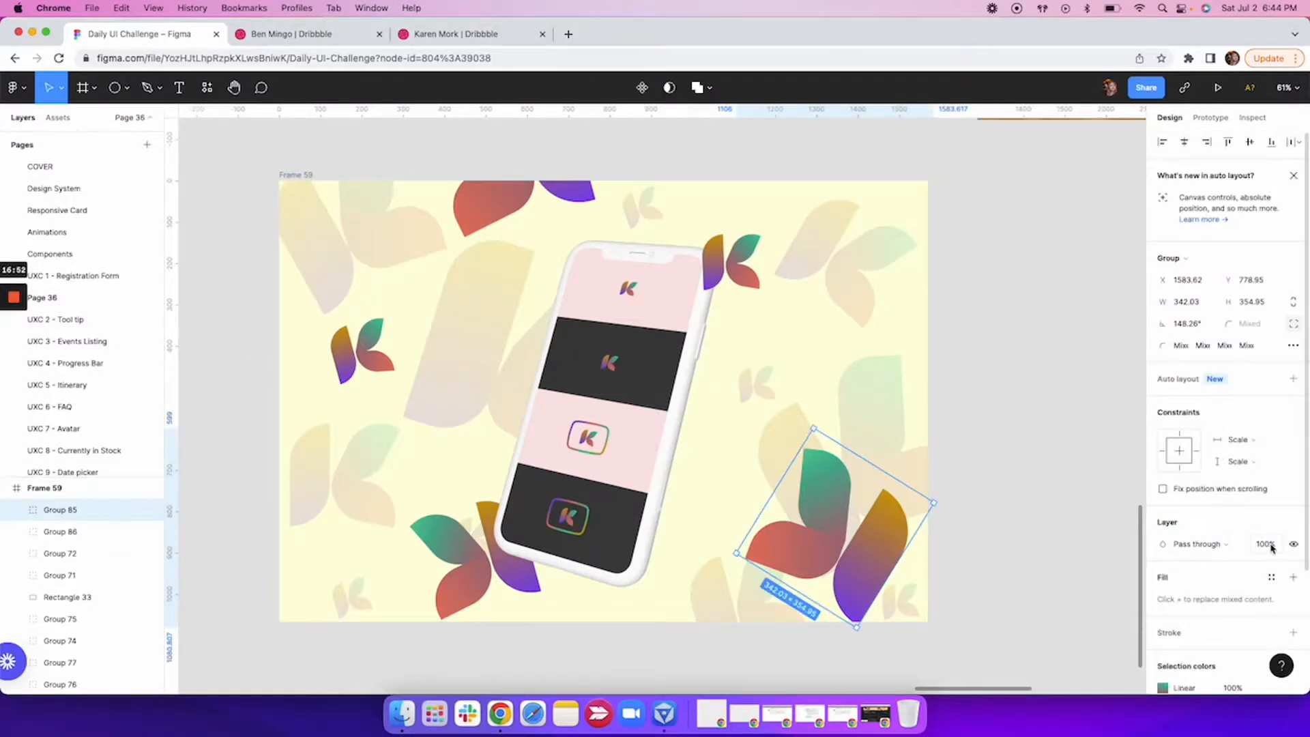
pyautogui.click(995, 453)
pyautogui.click(114, 88)
pyautogui.click(127, 87)
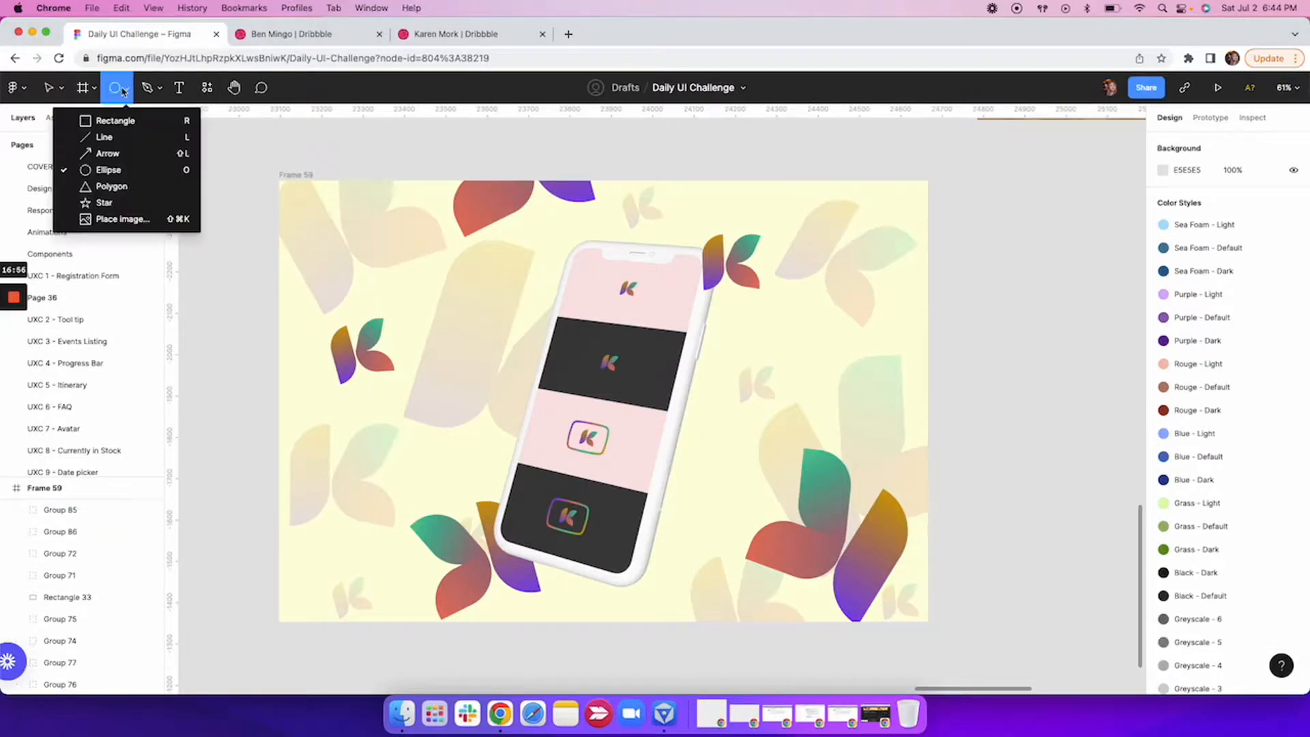
pyautogui.click(113, 120)
pyautogui.moveTo(302, 300); pyautogui.dragTo(428, 411)
# Fill the new rectangle with the dusty pink CA9A9A at 20% opacity.
pyautogui.click(1164, 522)
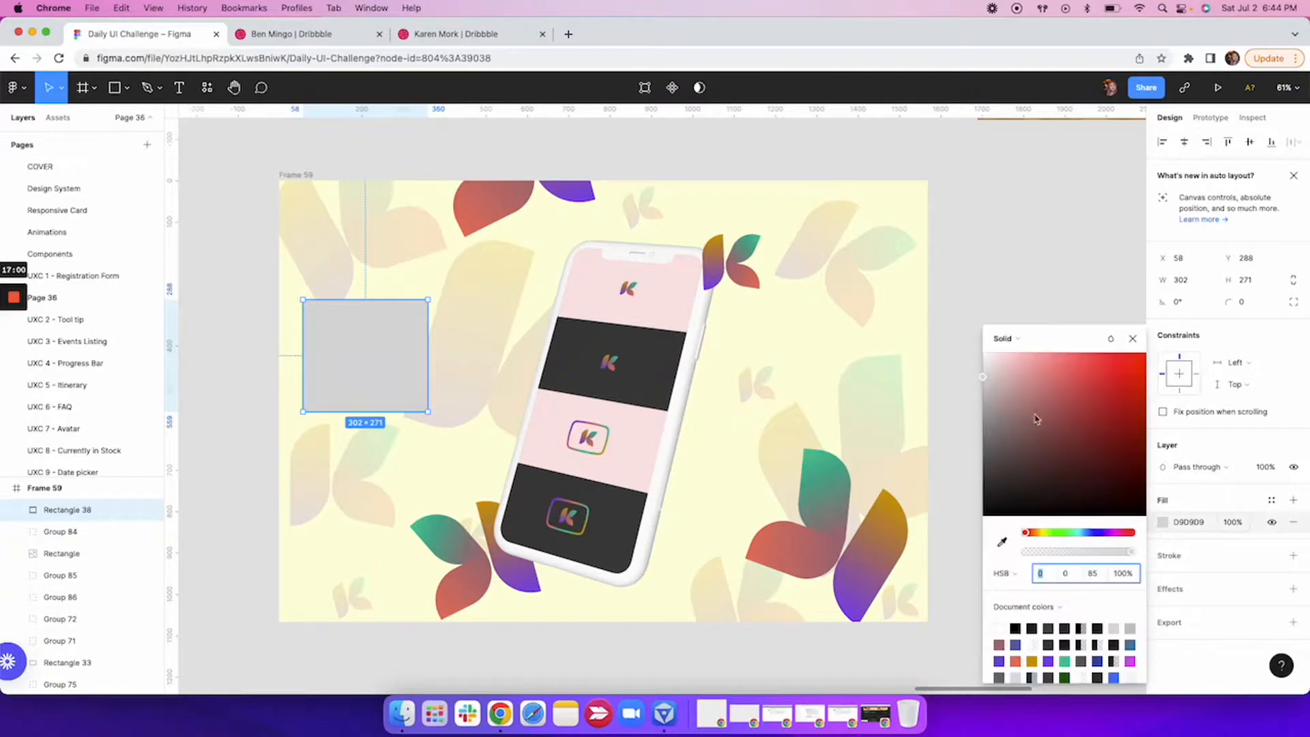
pyautogui.click(1021, 388)
pyautogui.click(1238, 524)
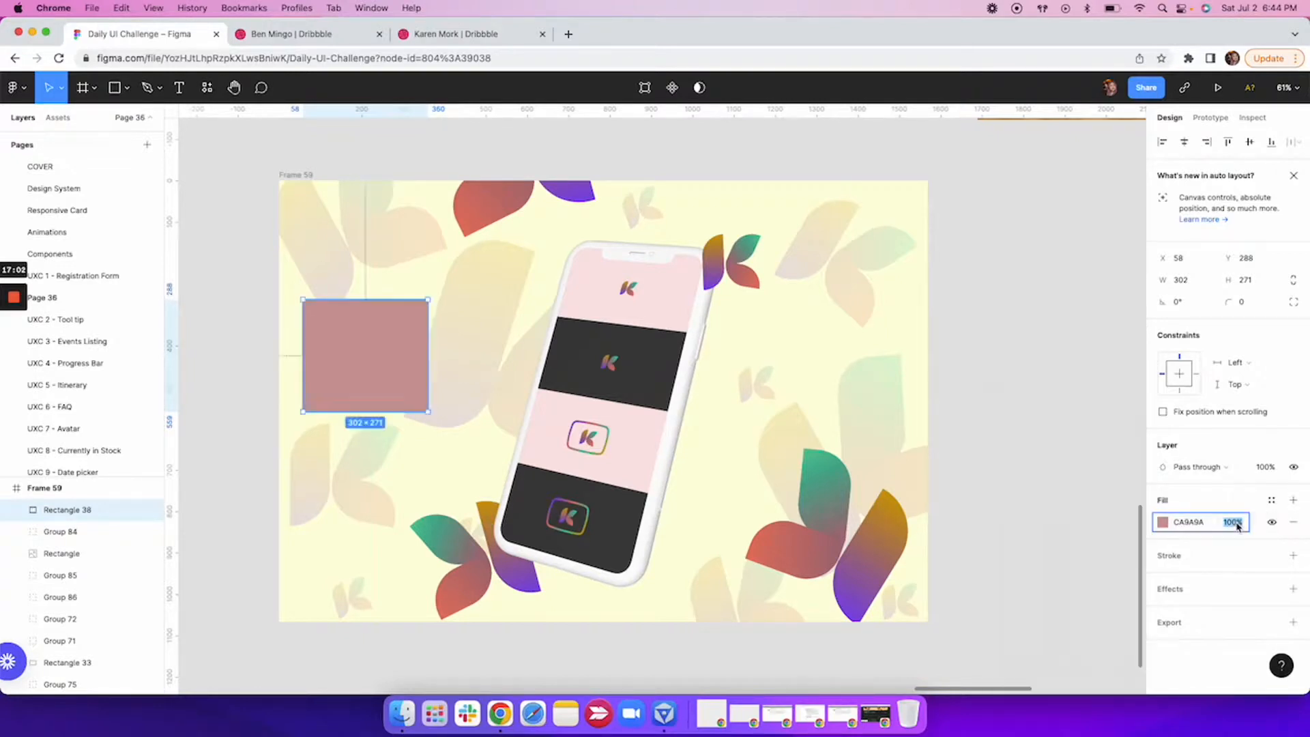
pyautogui.write('20')
pyautogui.press('Return')
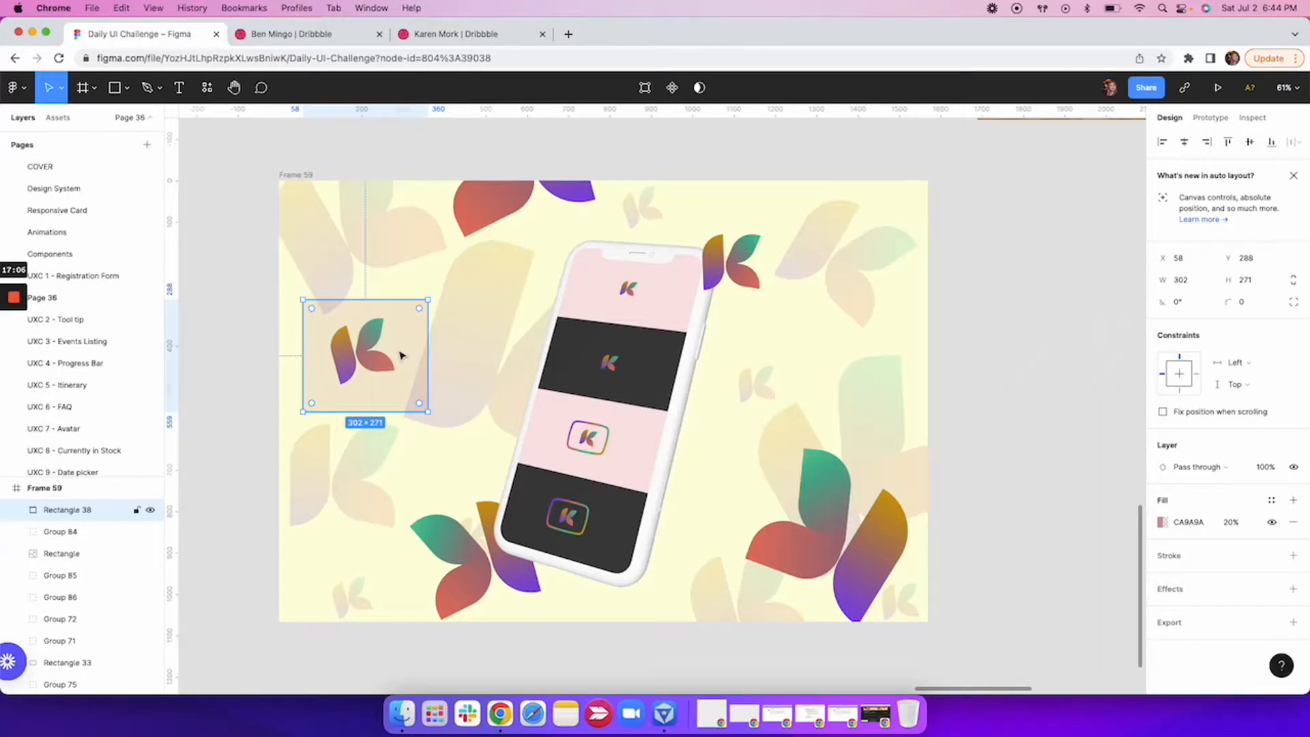
# Change the rectangle's fill to the cream FFFEDD sampled from Frame 59's background.
pyautogui.click(1163, 524)
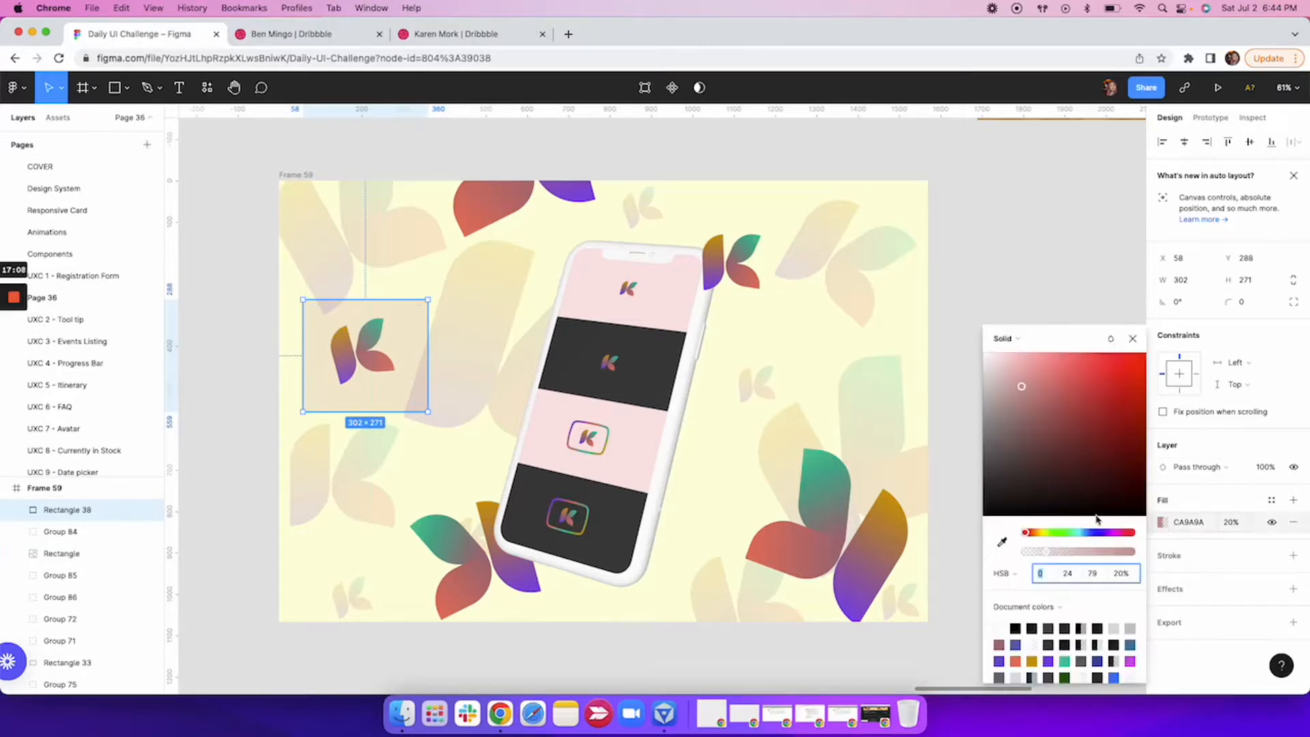
pyautogui.click(1002, 543)
pyautogui.click(743, 487)
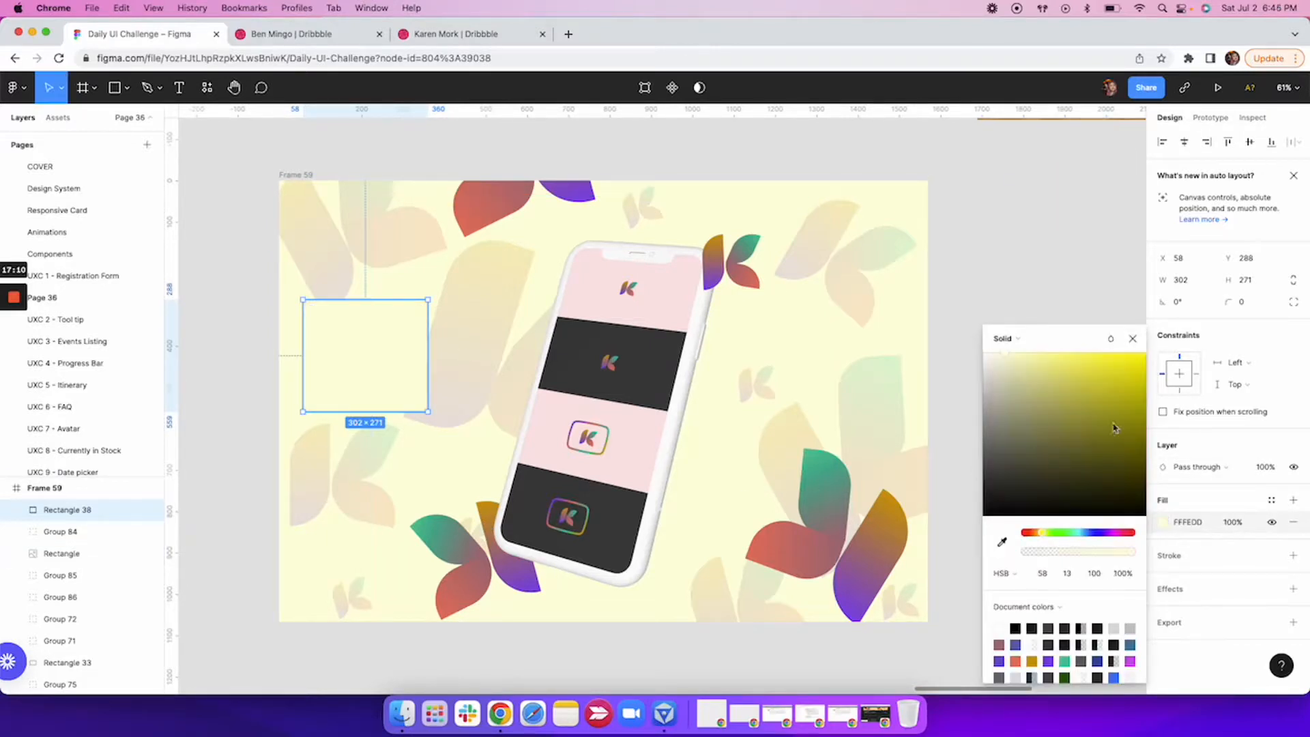
# Lower the cream rectangle's fill opacity, and delete the rectangle from Frame 59.
pyautogui.click(1232, 522)
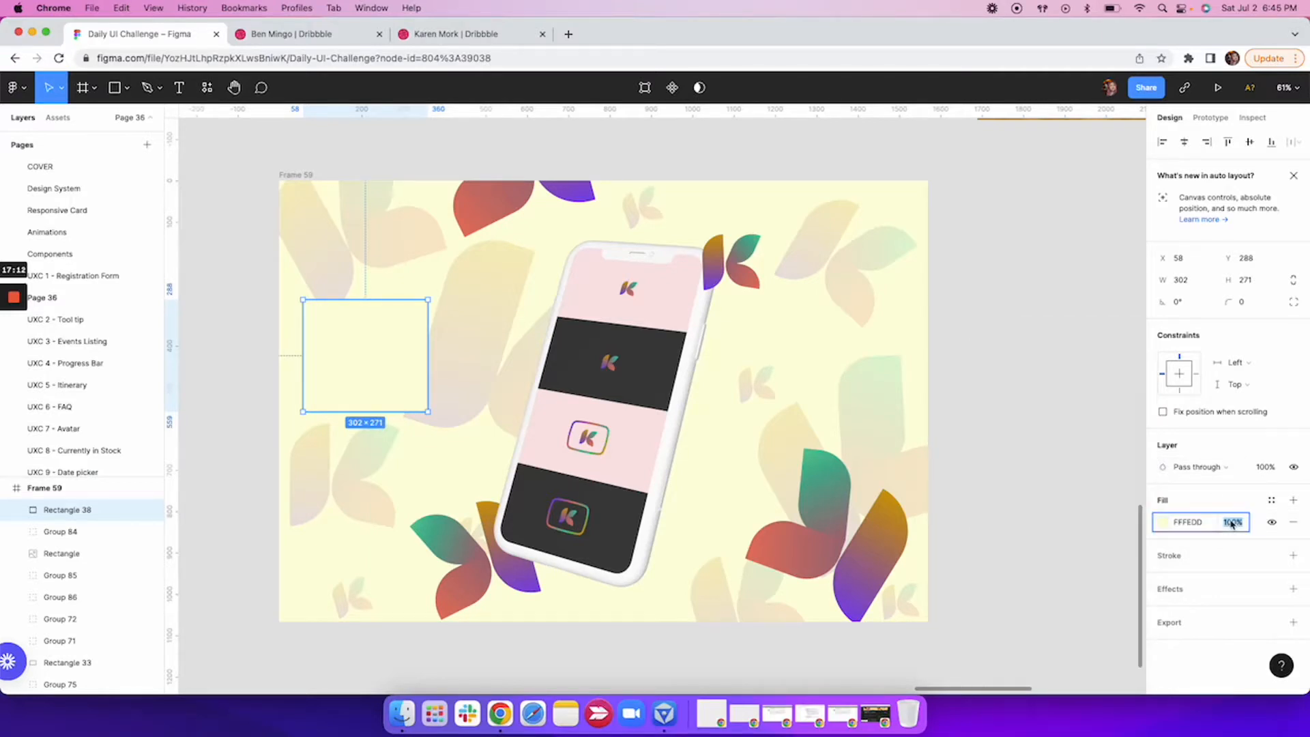
pyautogui.write('0')
pyautogui.press('Return')
pyautogui.press('Delete')
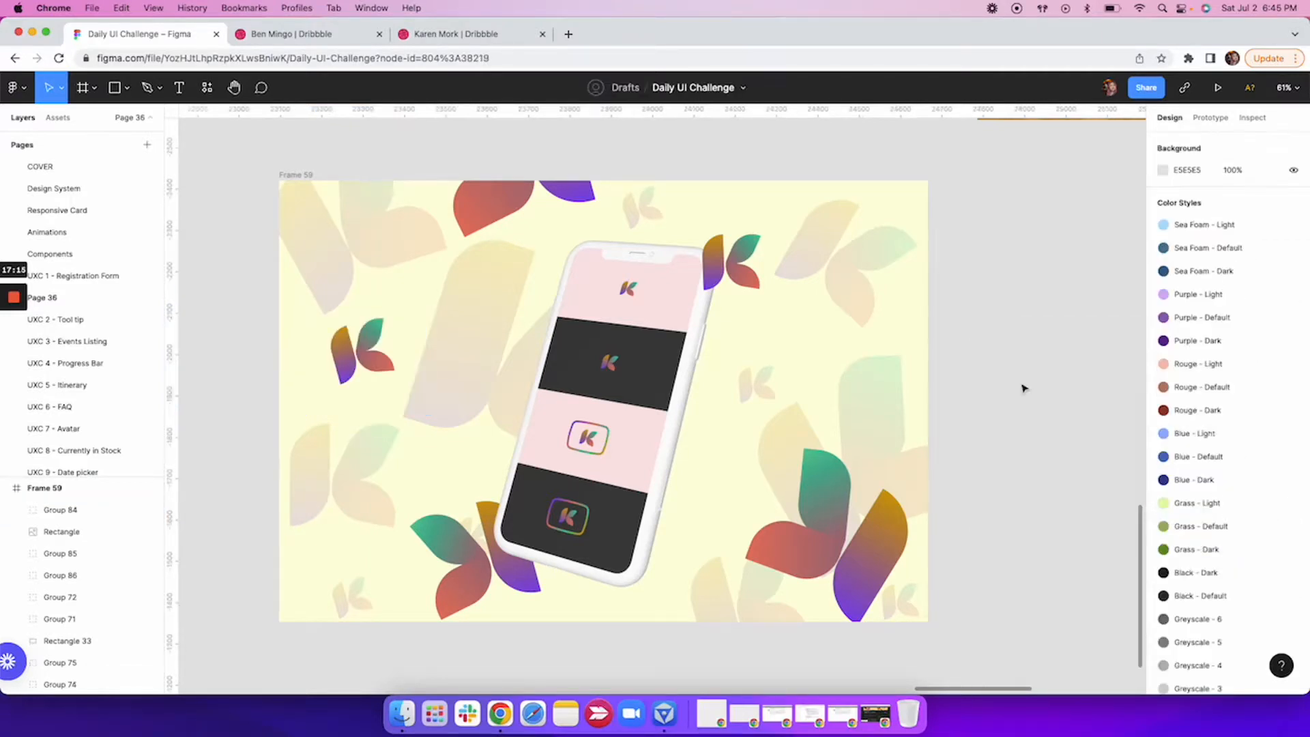
# Select Frame 4278 with the laptop on the wooden table and run the Unsplash plugin on it.
pyautogui.scroll(-3, 1023, 389)
pyautogui.scroll(6, 1024, 388)
pyautogui.hscroll(10, 1023, 388)
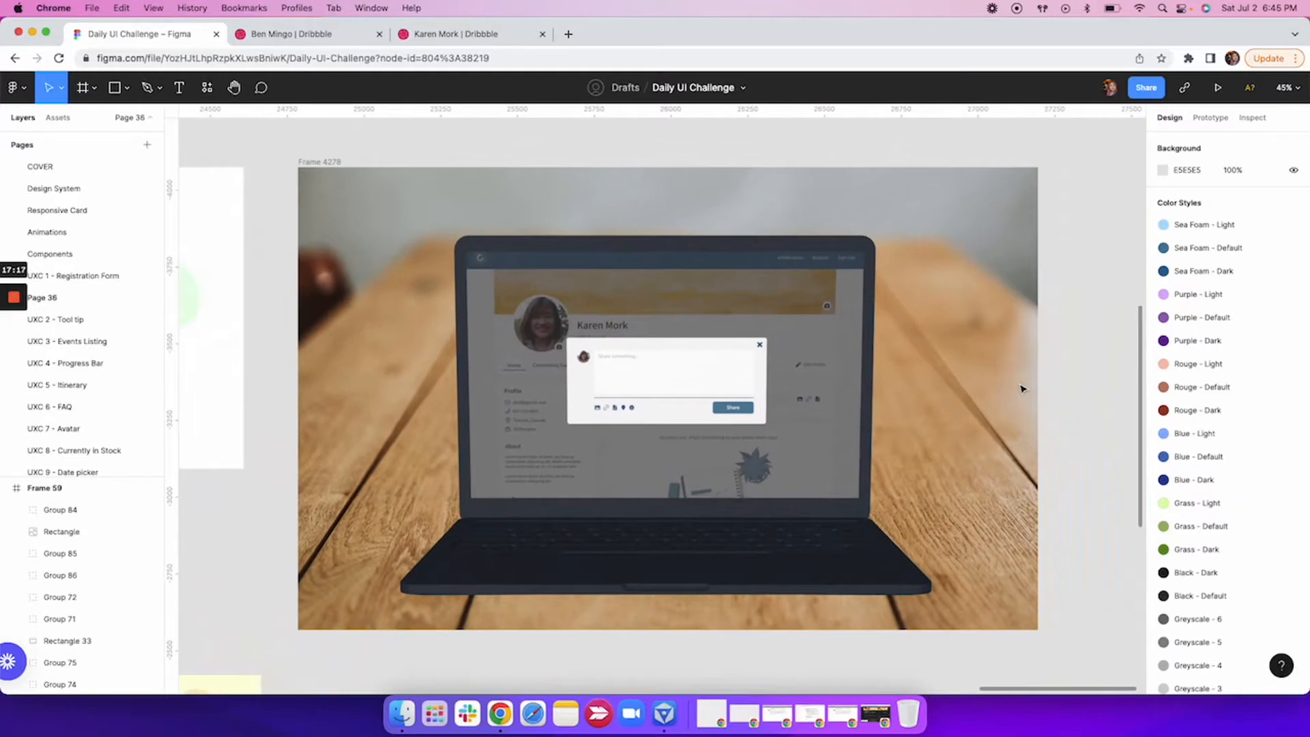
pyautogui.hscroll(4, 1021, 388)
pyautogui.scroll(-1, 1021, 388)
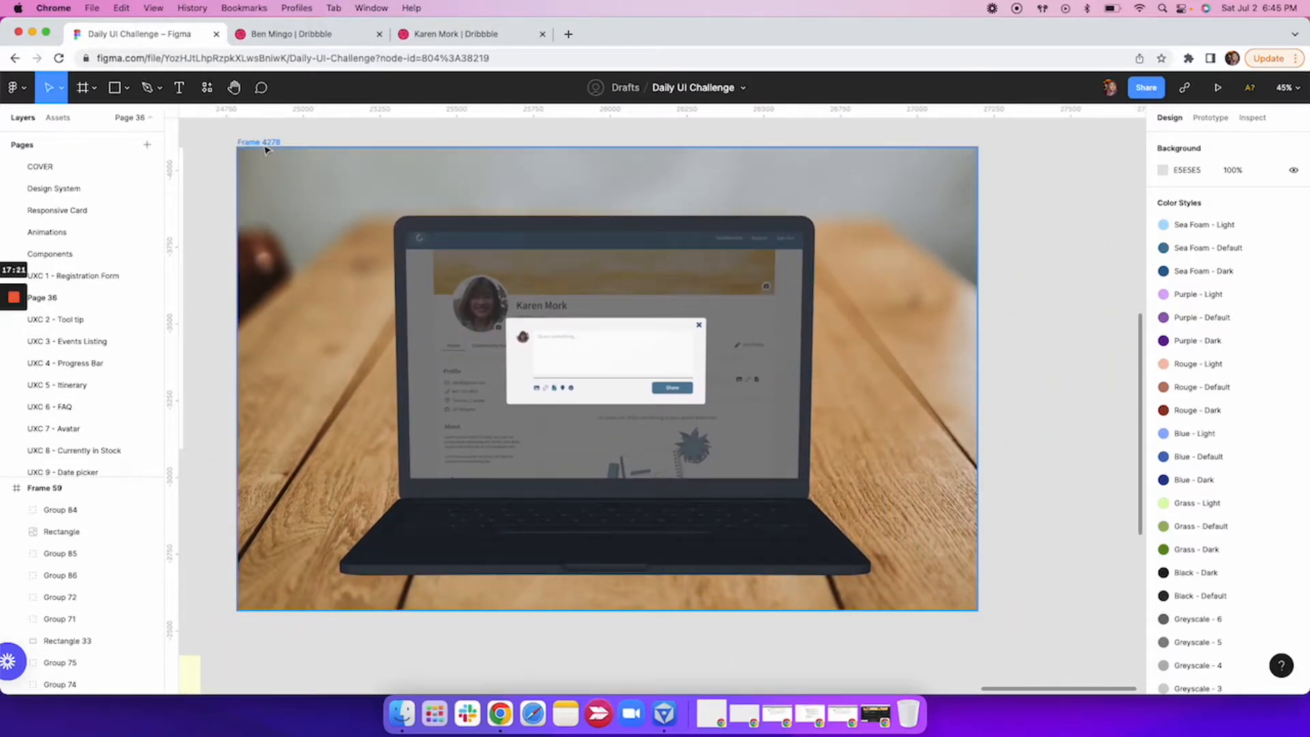
pyautogui.click(266, 146)
pyautogui.rightClick(344, 245)
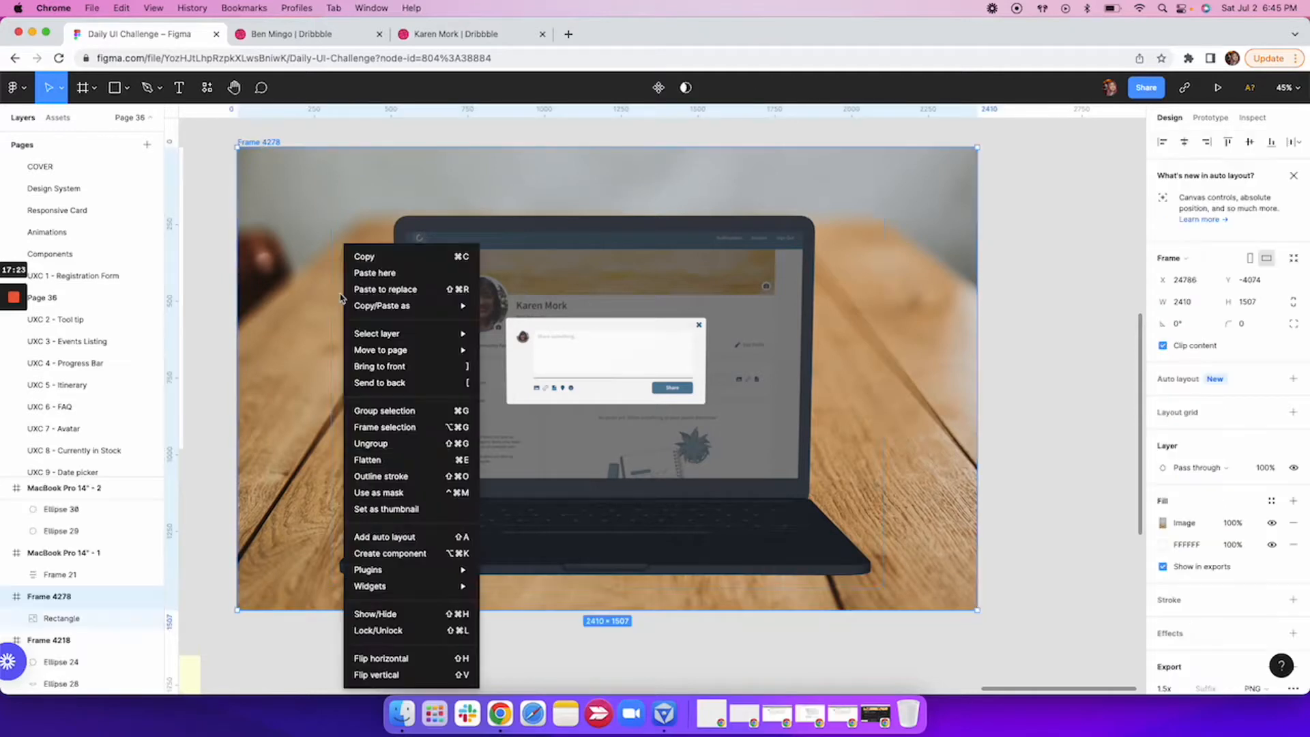
pyautogui.moveTo(462, 577)
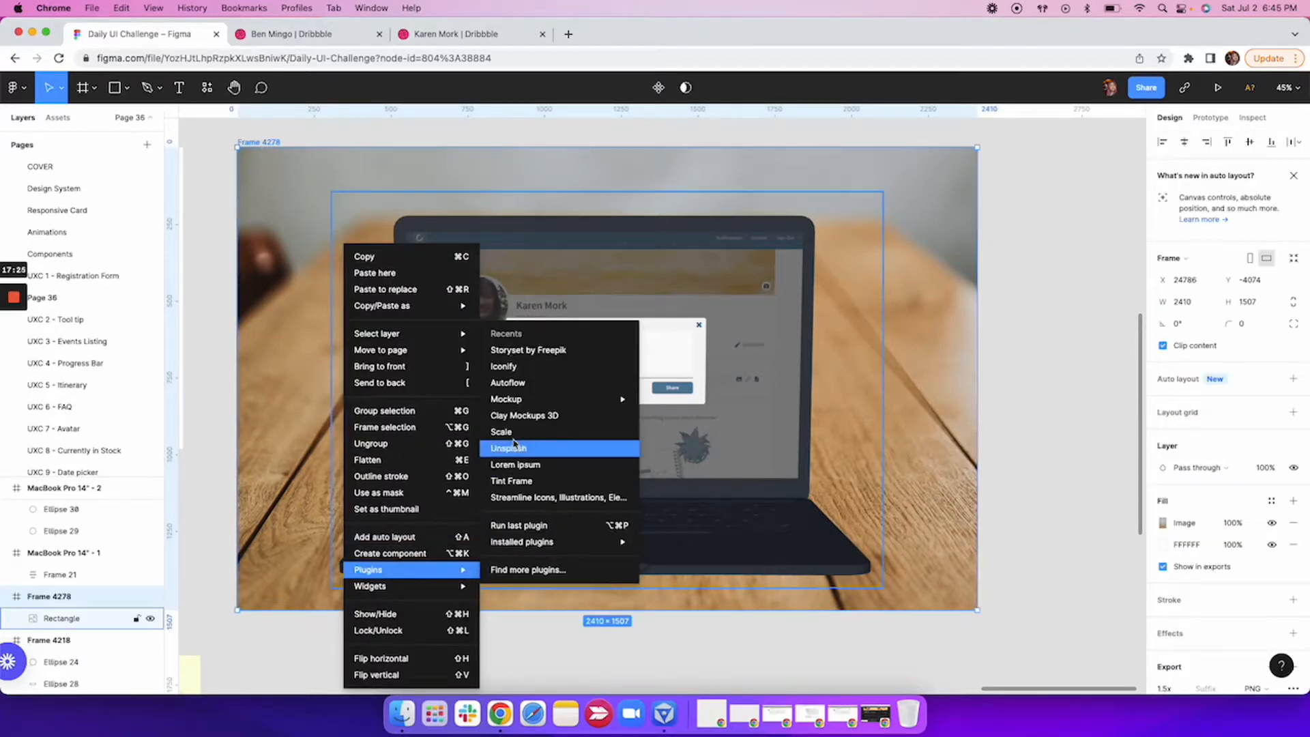
pyautogui.click(580, 451)
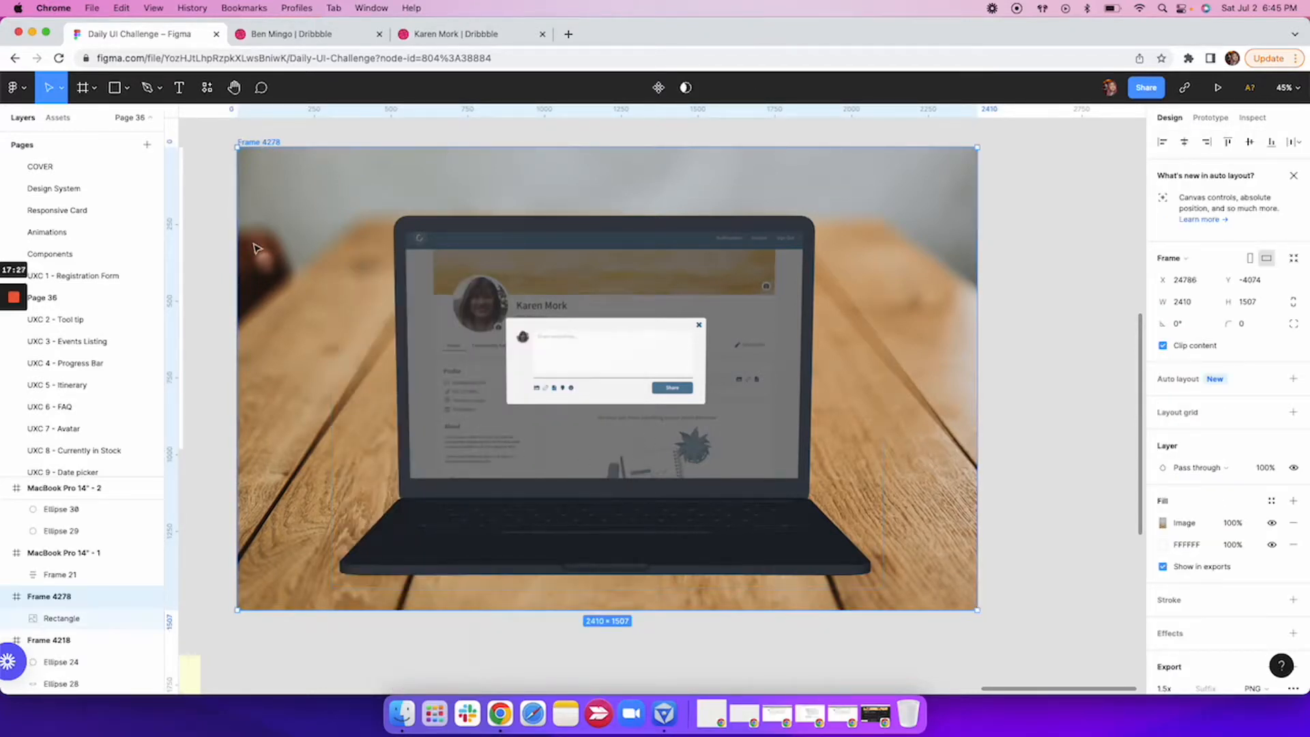
# Search Unsplash for "table", apply the photo of the iced drink on a wooden table to Frame 4278, and close the plugin.
pyautogui.click(726, 236)
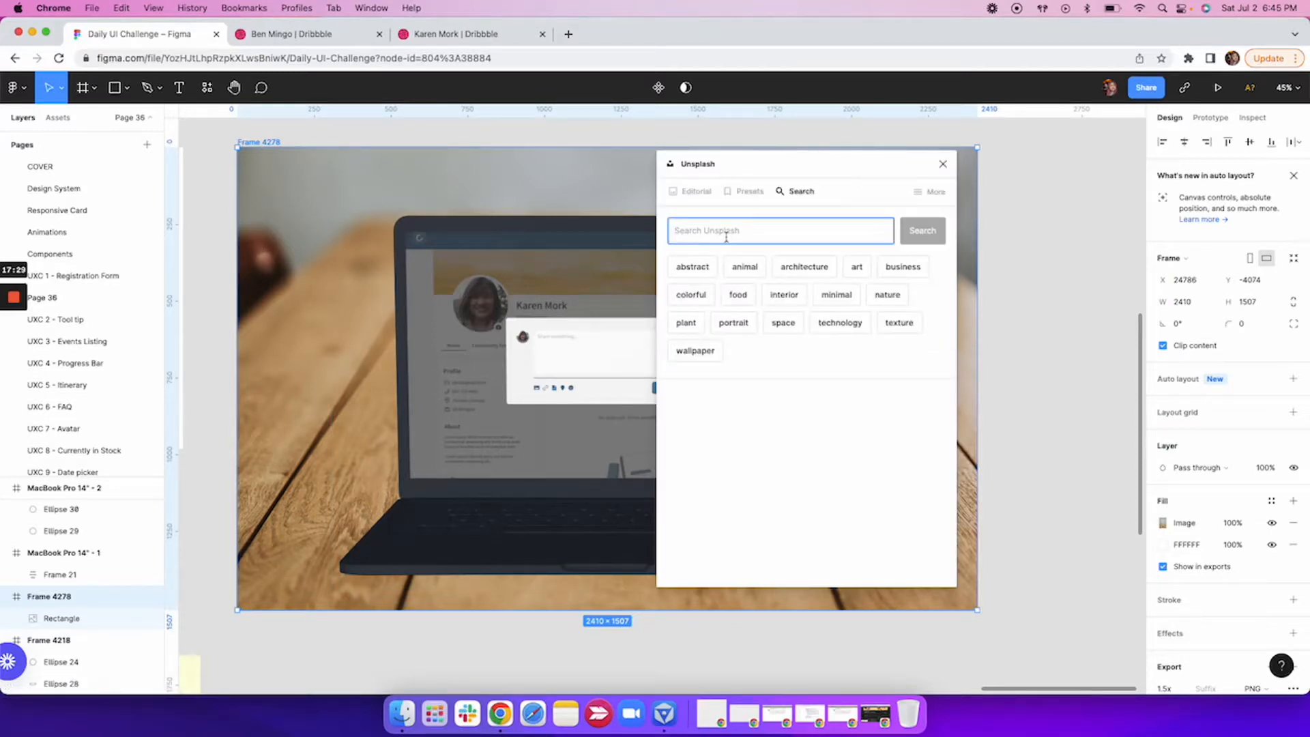
pyautogui.write('table')
pyautogui.press('Return')
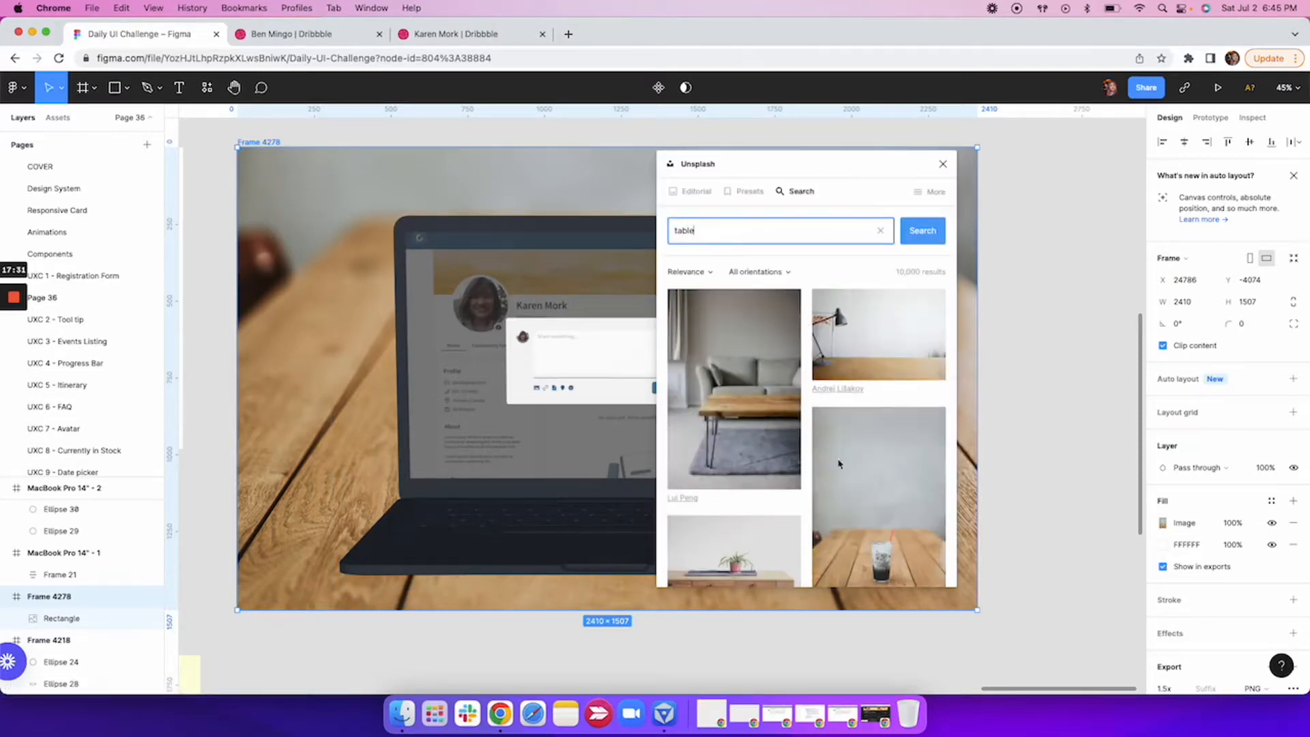
pyautogui.scroll(-3, 838, 464)
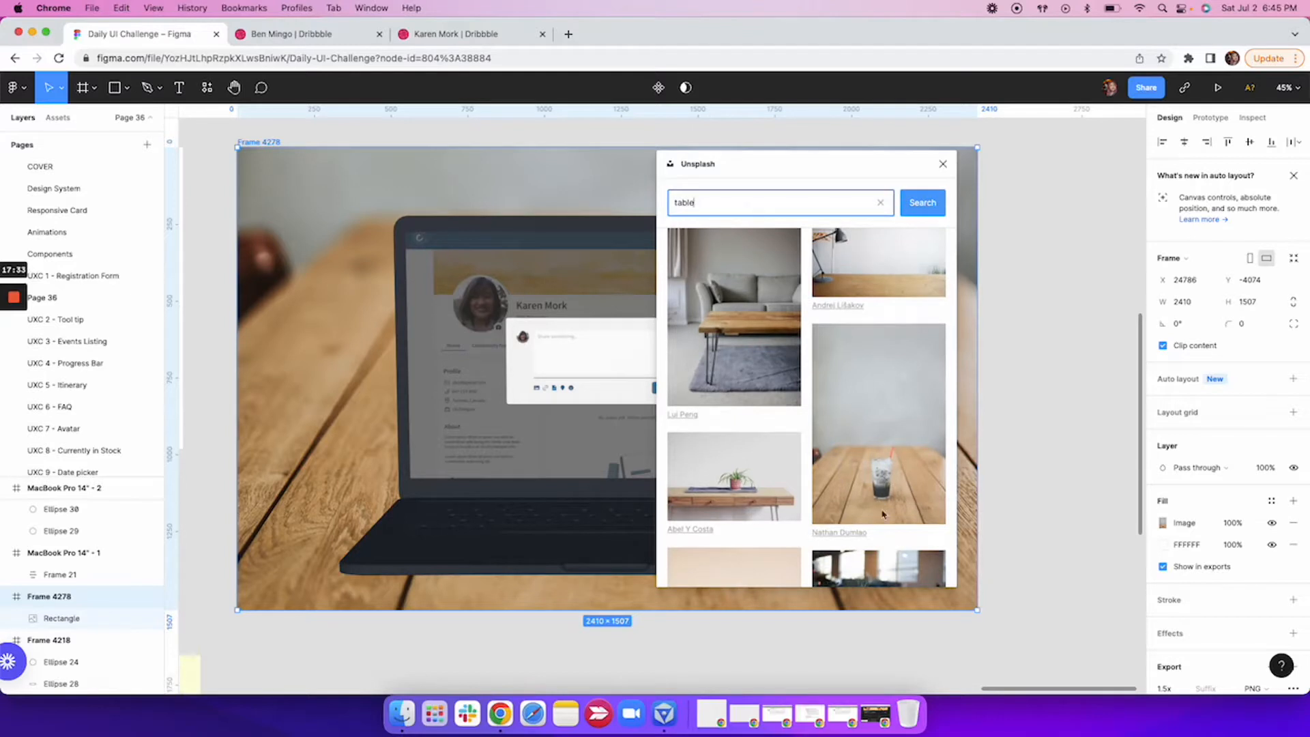
pyautogui.click(883, 476)
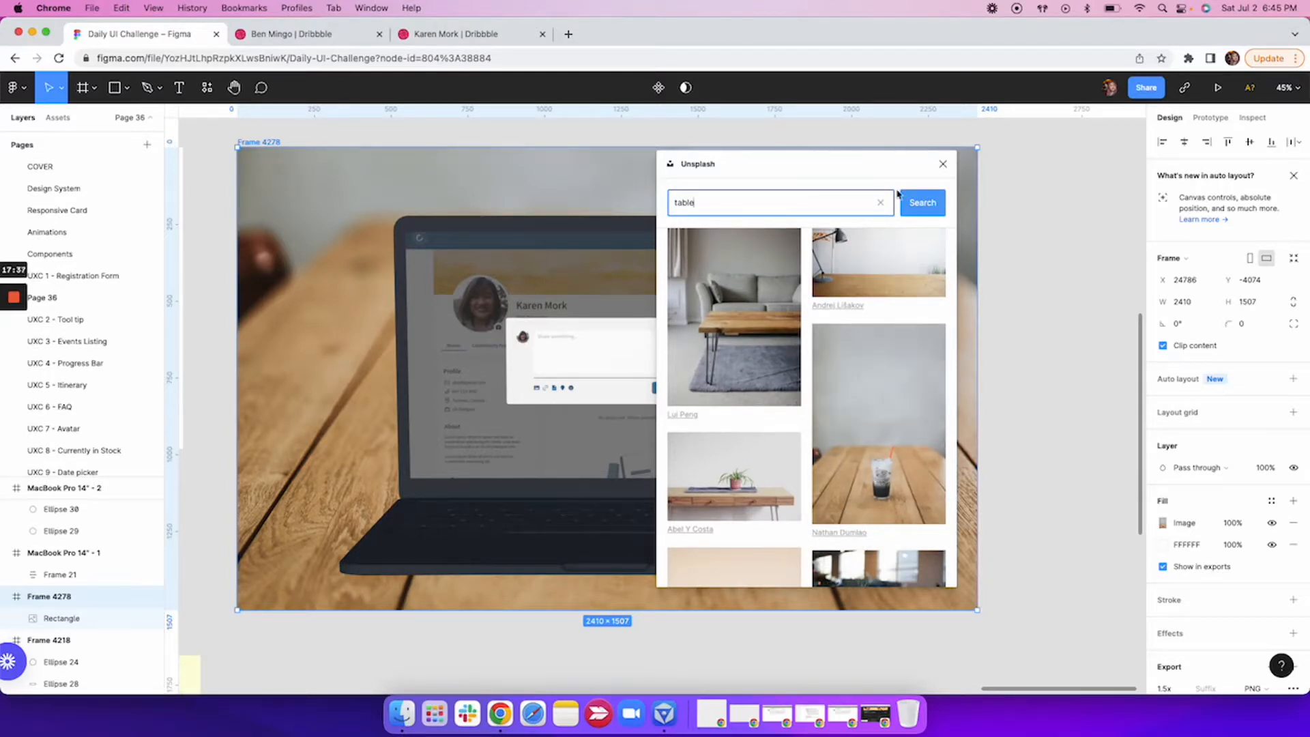
pyautogui.click(943, 164)
# Move the laptop mockup image slightly up and to the right within Frame 4278.
pyautogui.doubleClick(690, 314)
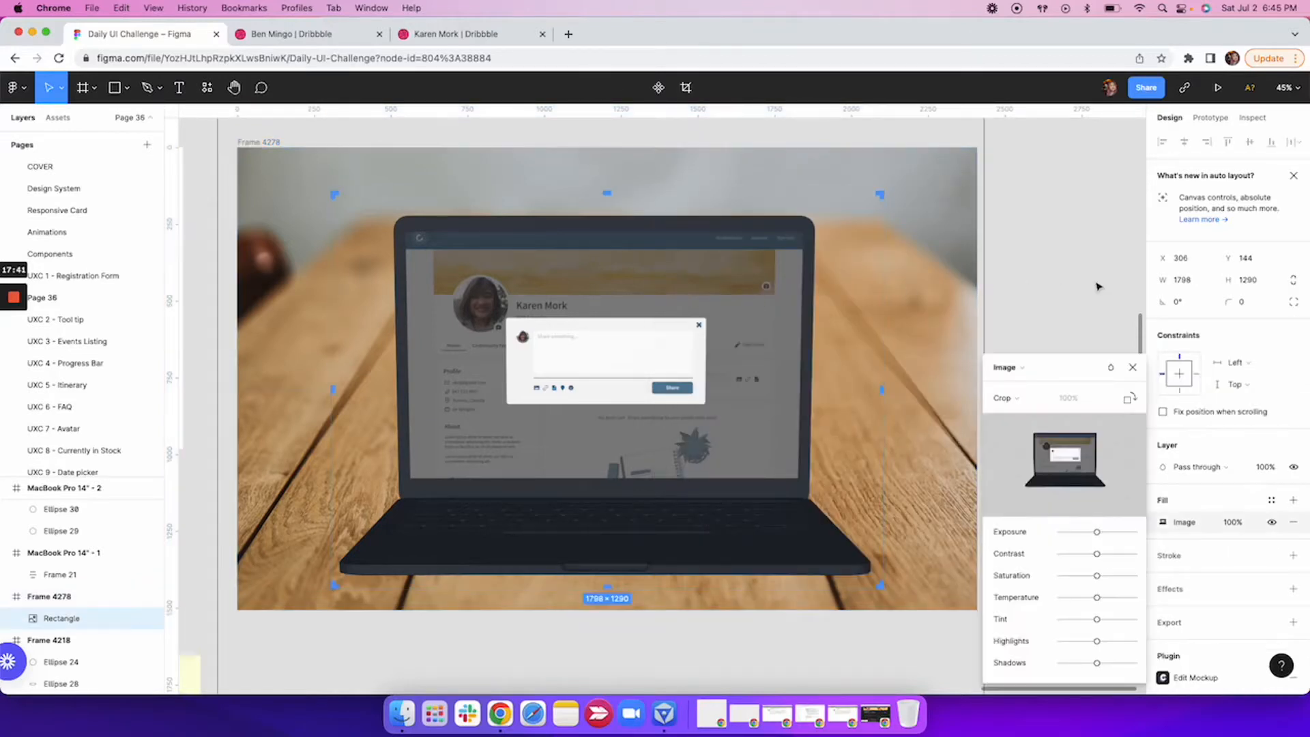
pyautogui.click(1133, 367)
pyautogui.moveTo(669, 339); pyautogui.dragTo(695, 316)
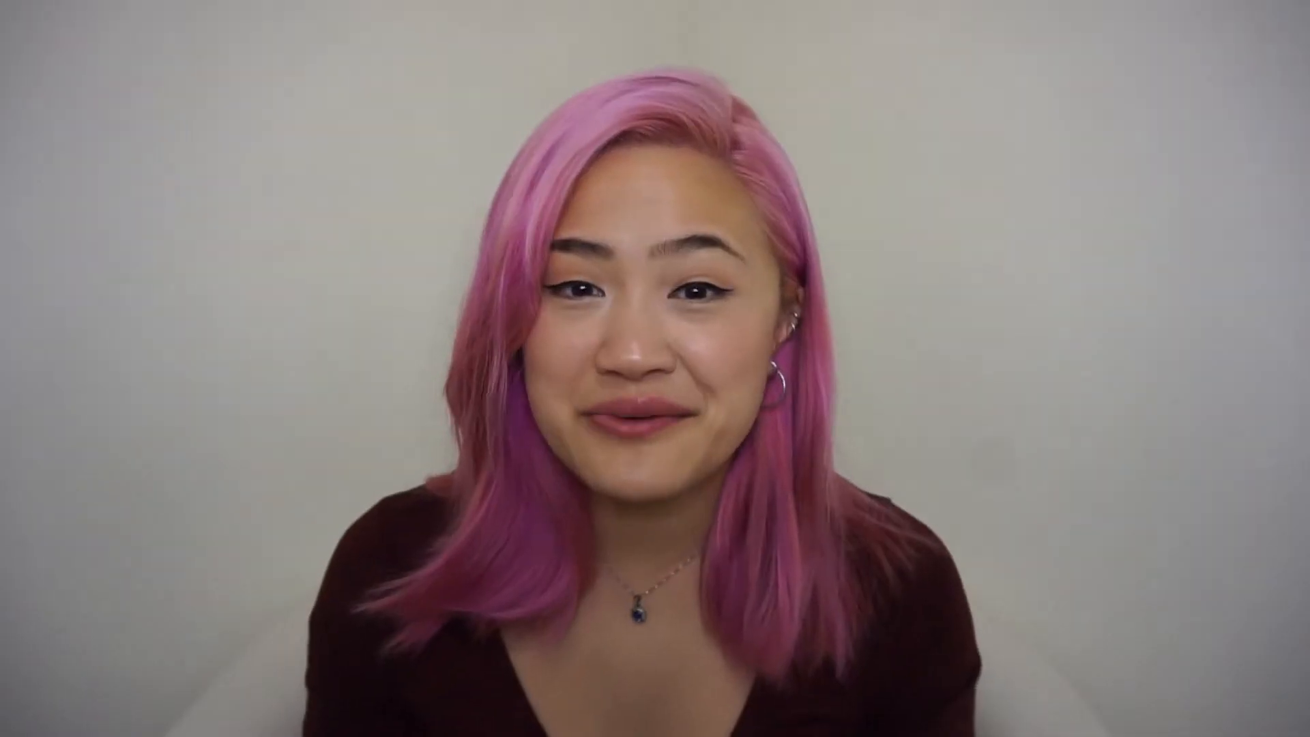